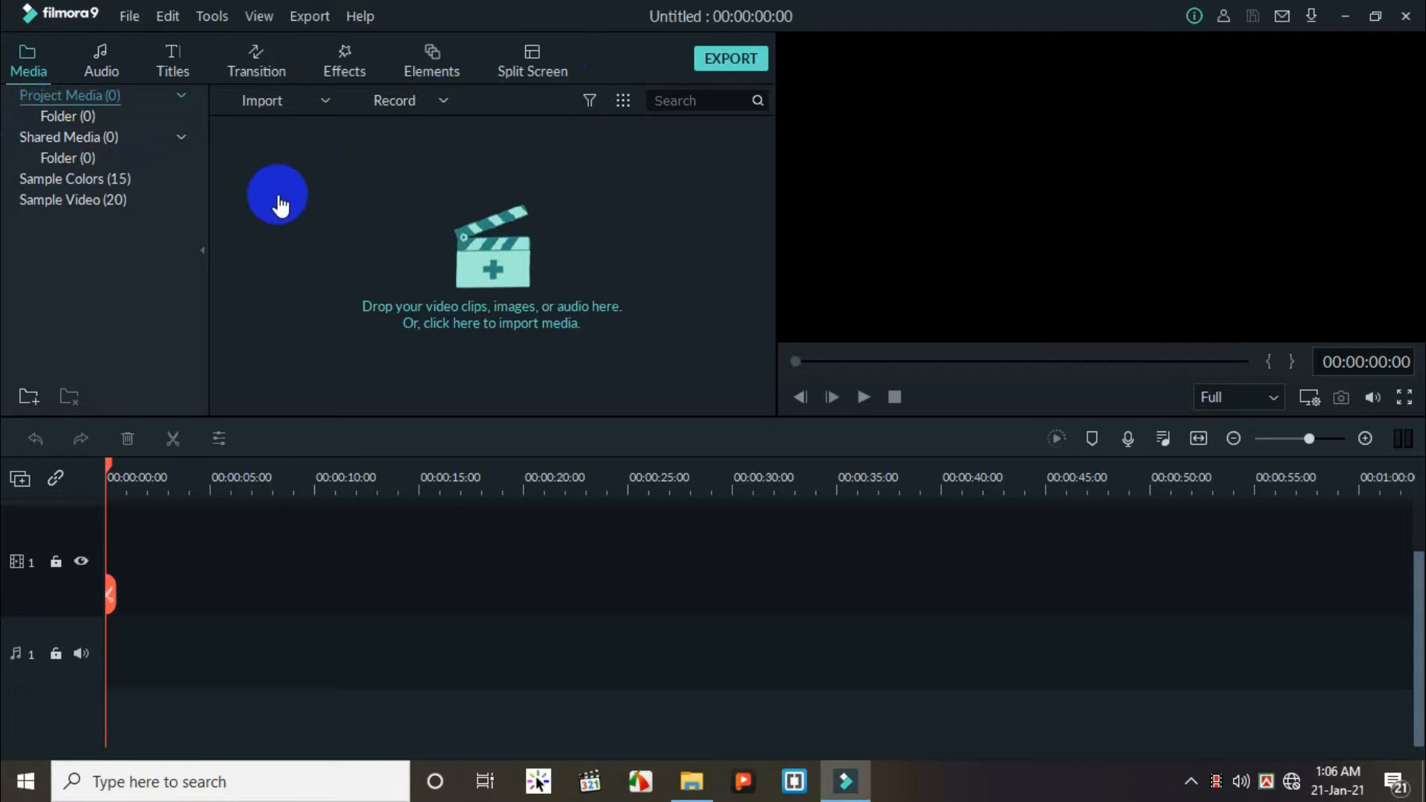
Import the image woman.png from the youtube folder on drive G: into the project media.
click(462, 272)
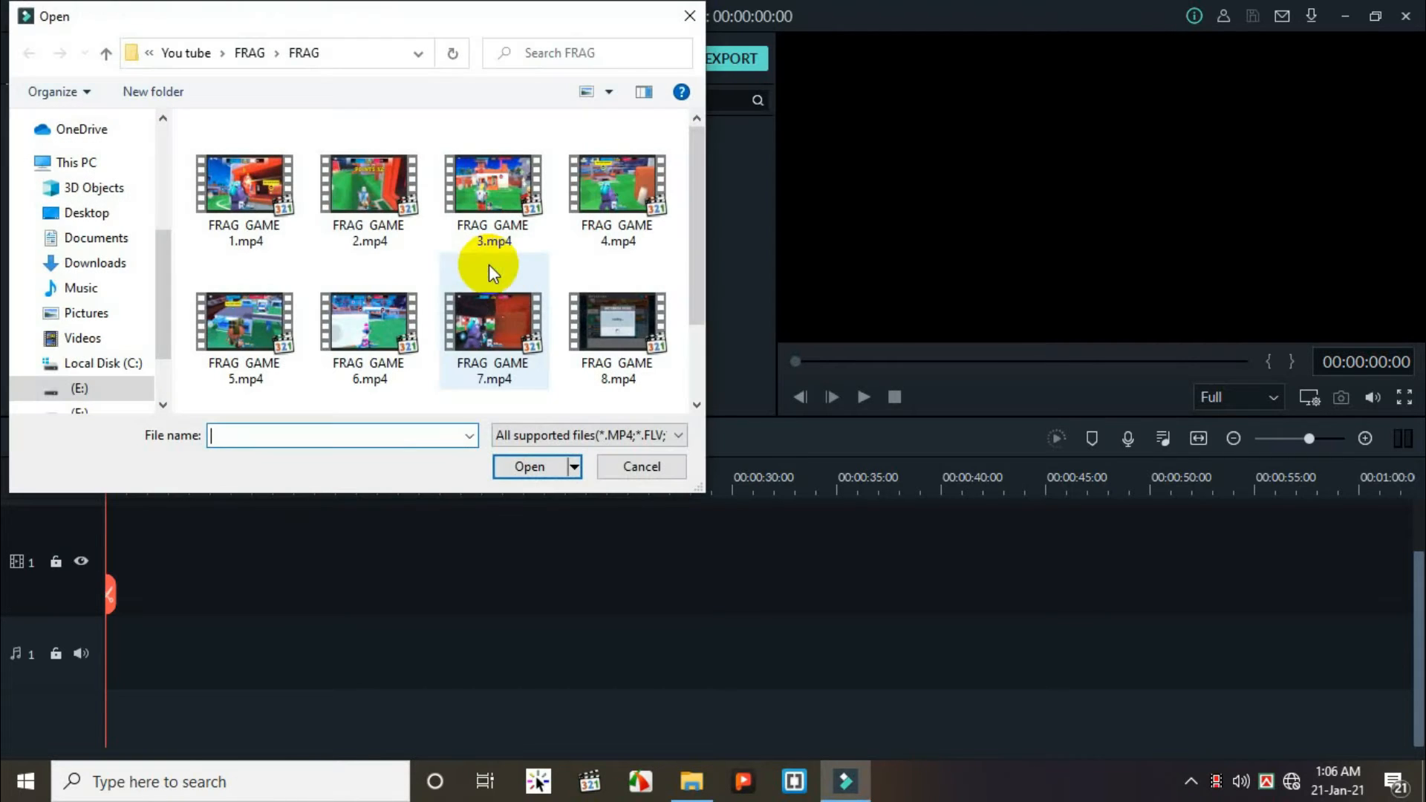
click(689, 16)
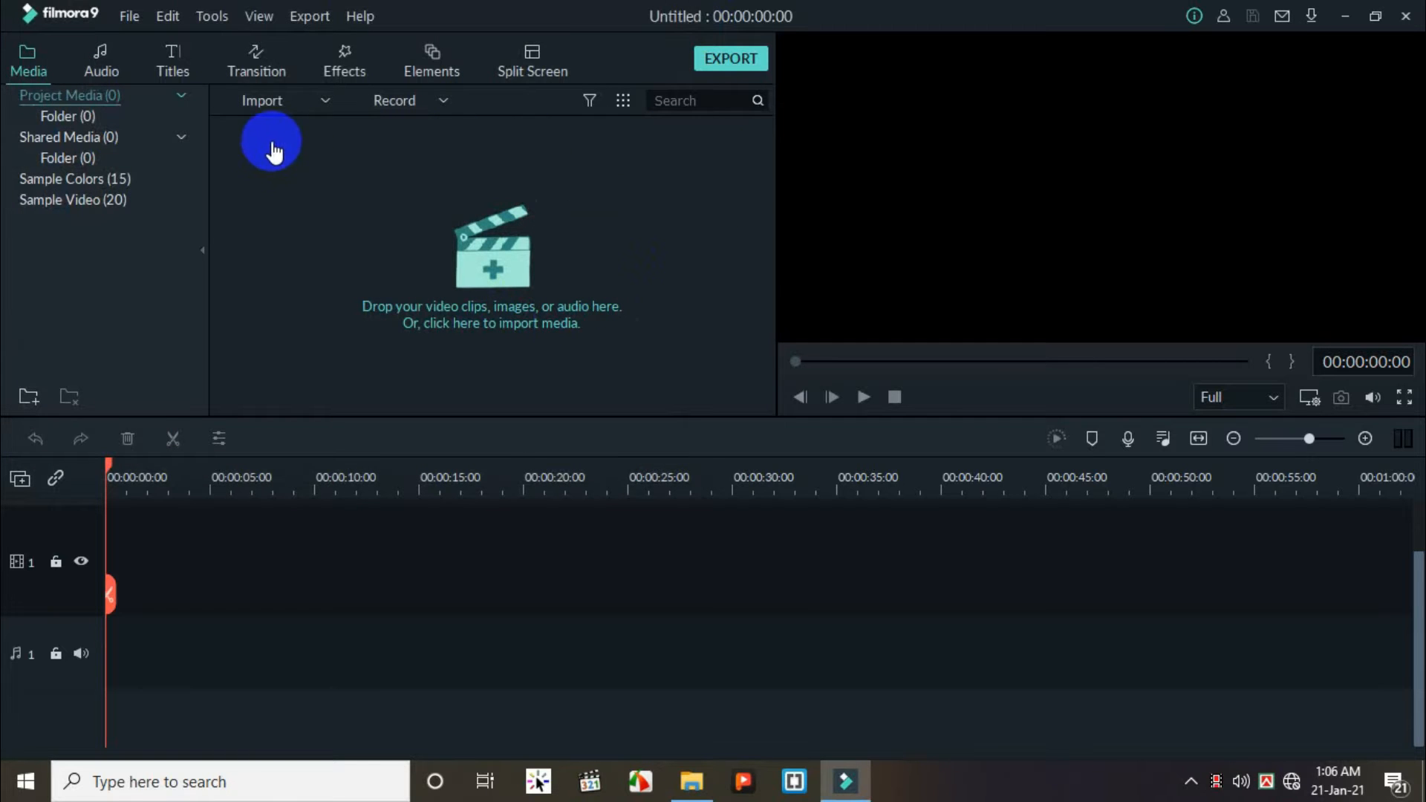
double_click(251, 202)
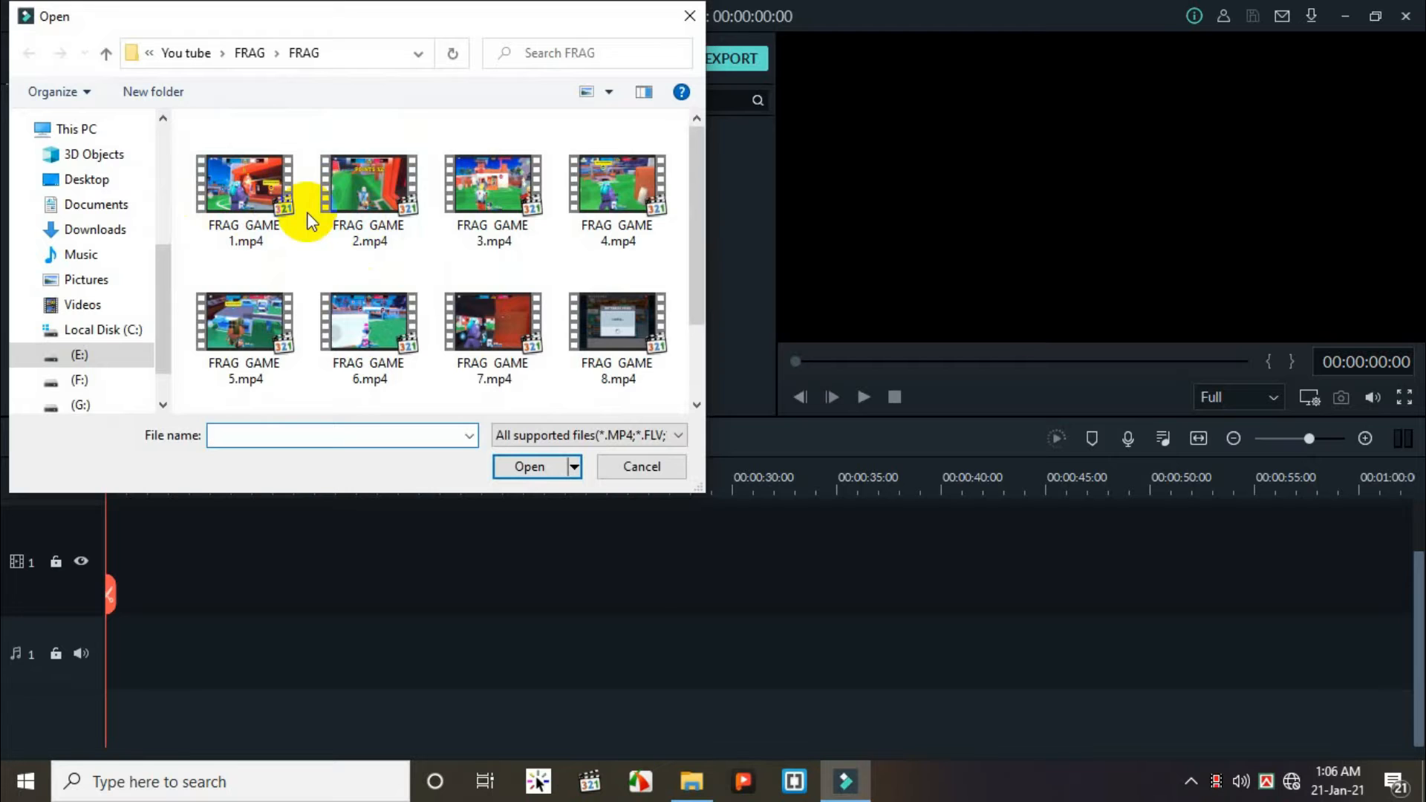
click(81, 405)
scroll(245, 334, down, 2)
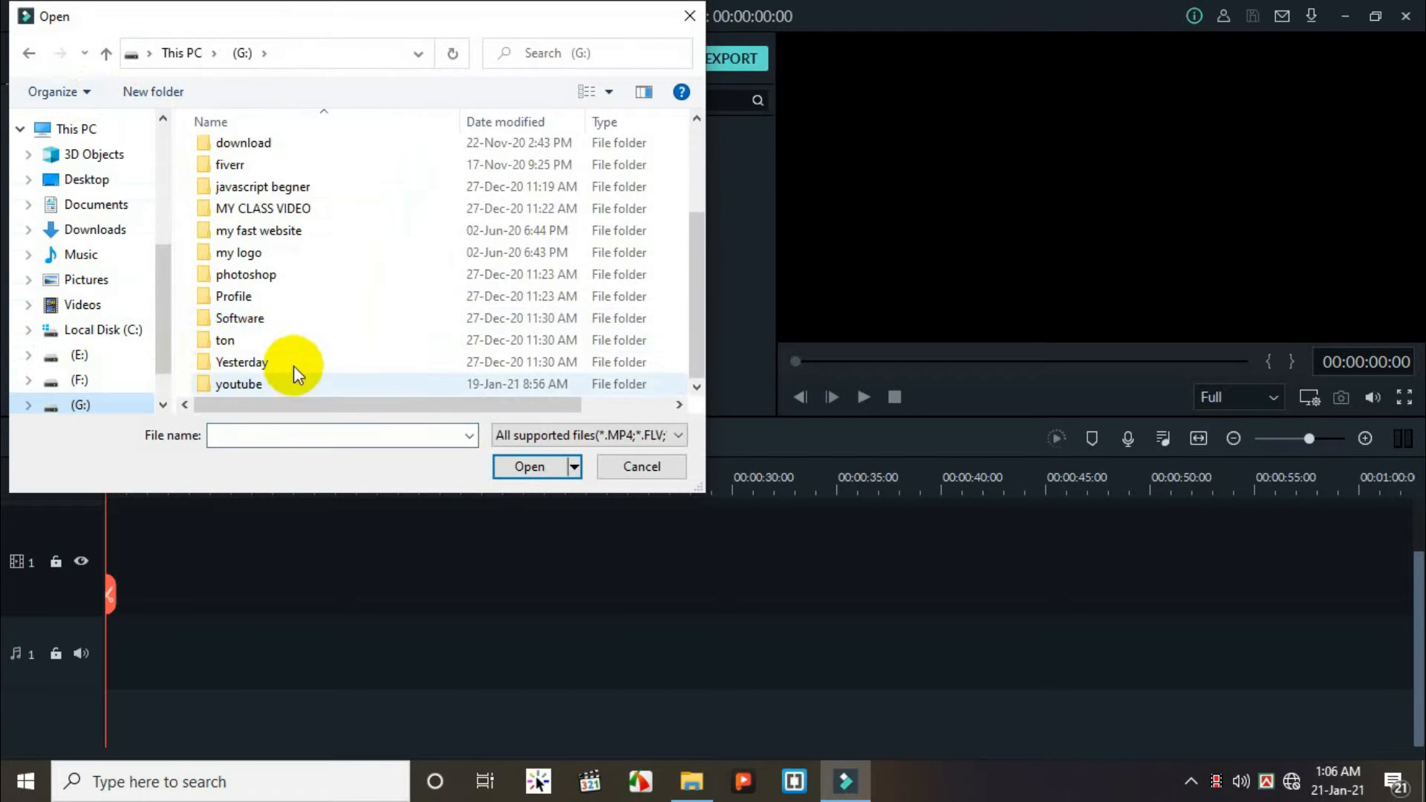
double_click(236, 387)
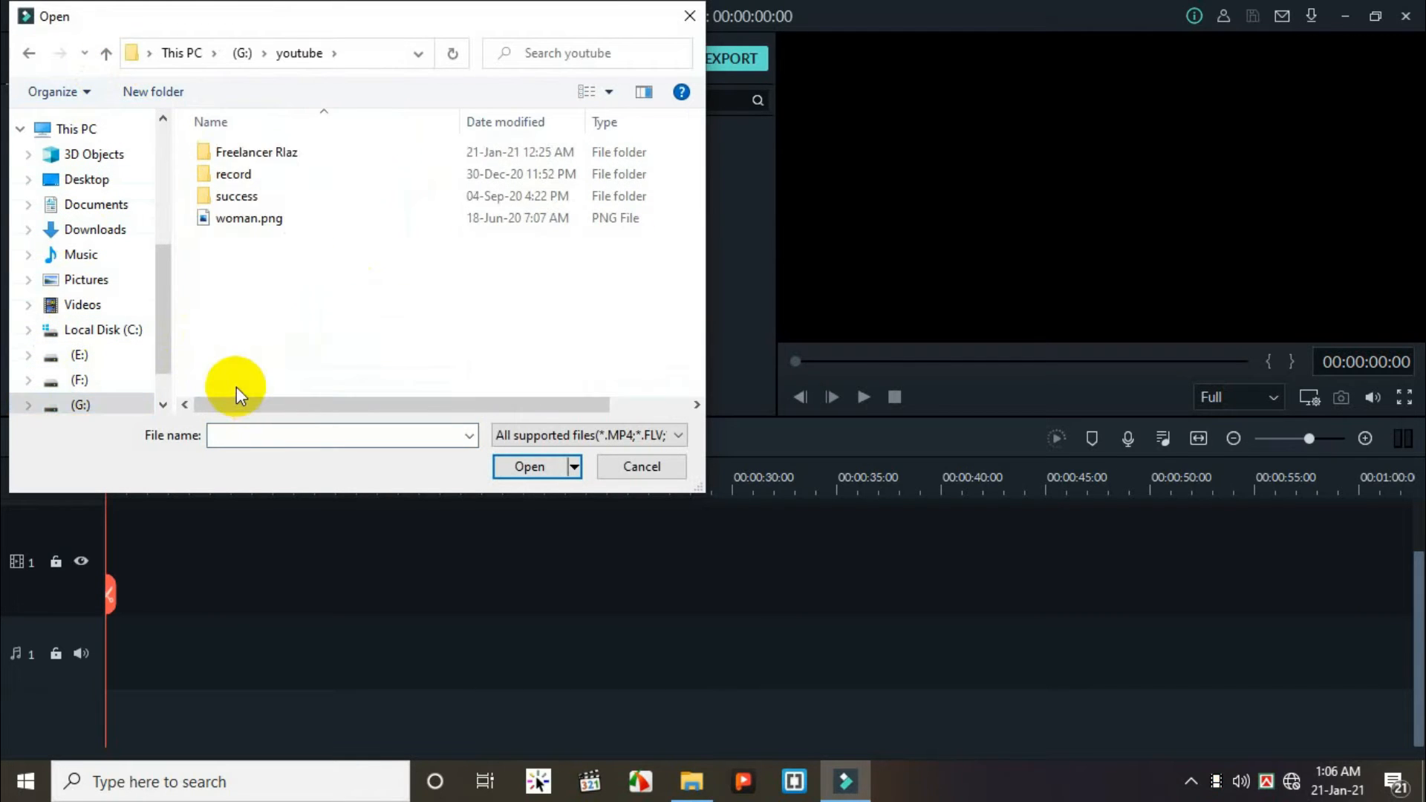
click(225, 227)
click(451, 296)
click(297, 225)
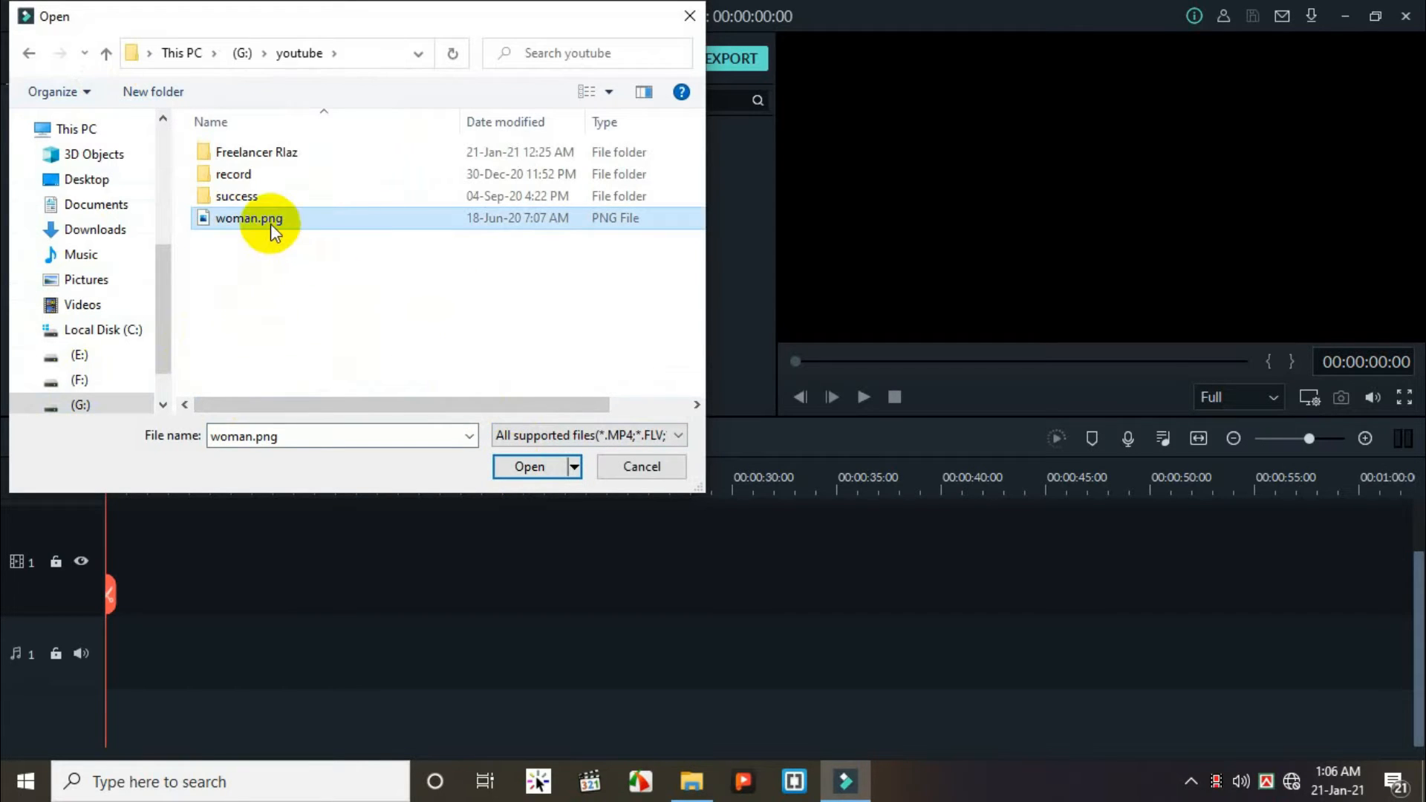
click(514, 467)
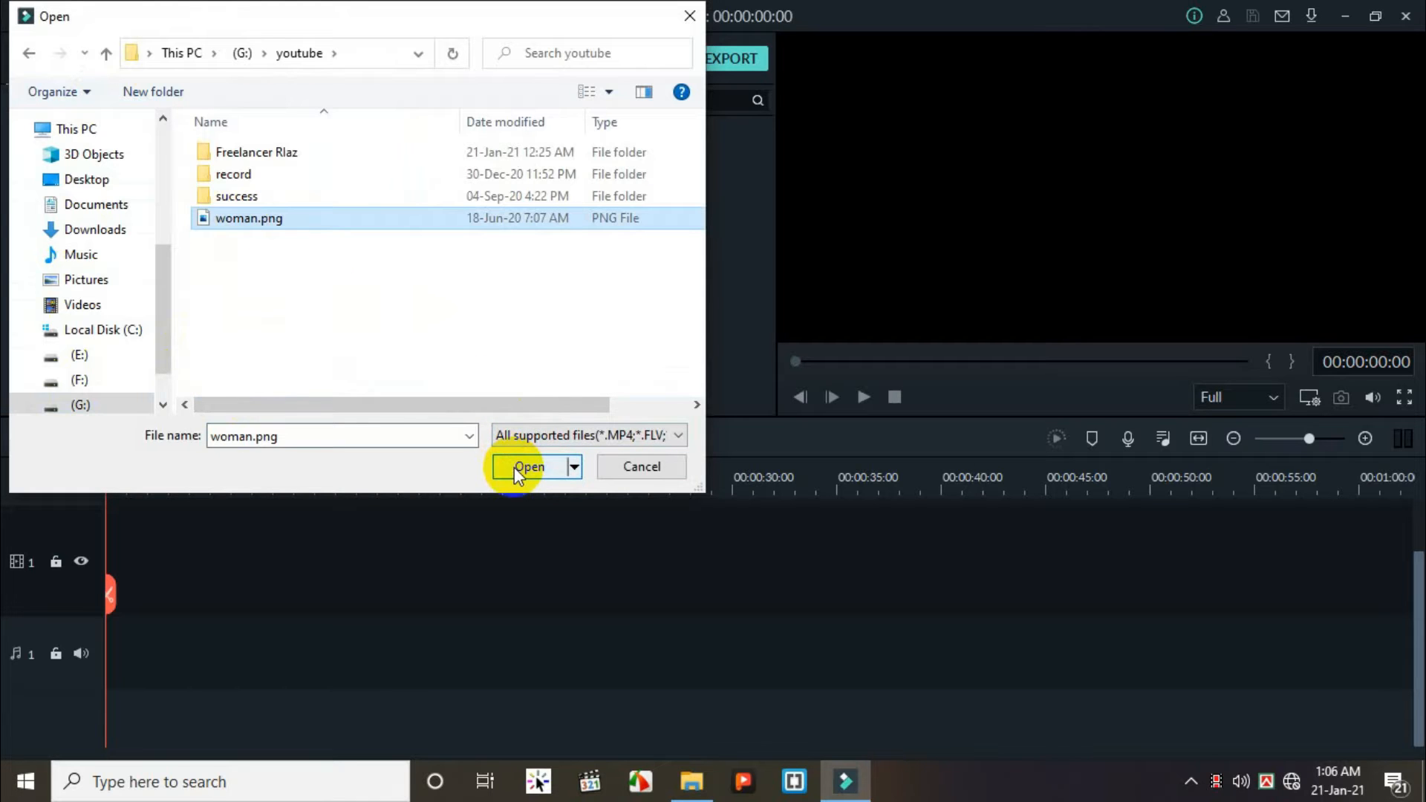
double_click(283, 219)
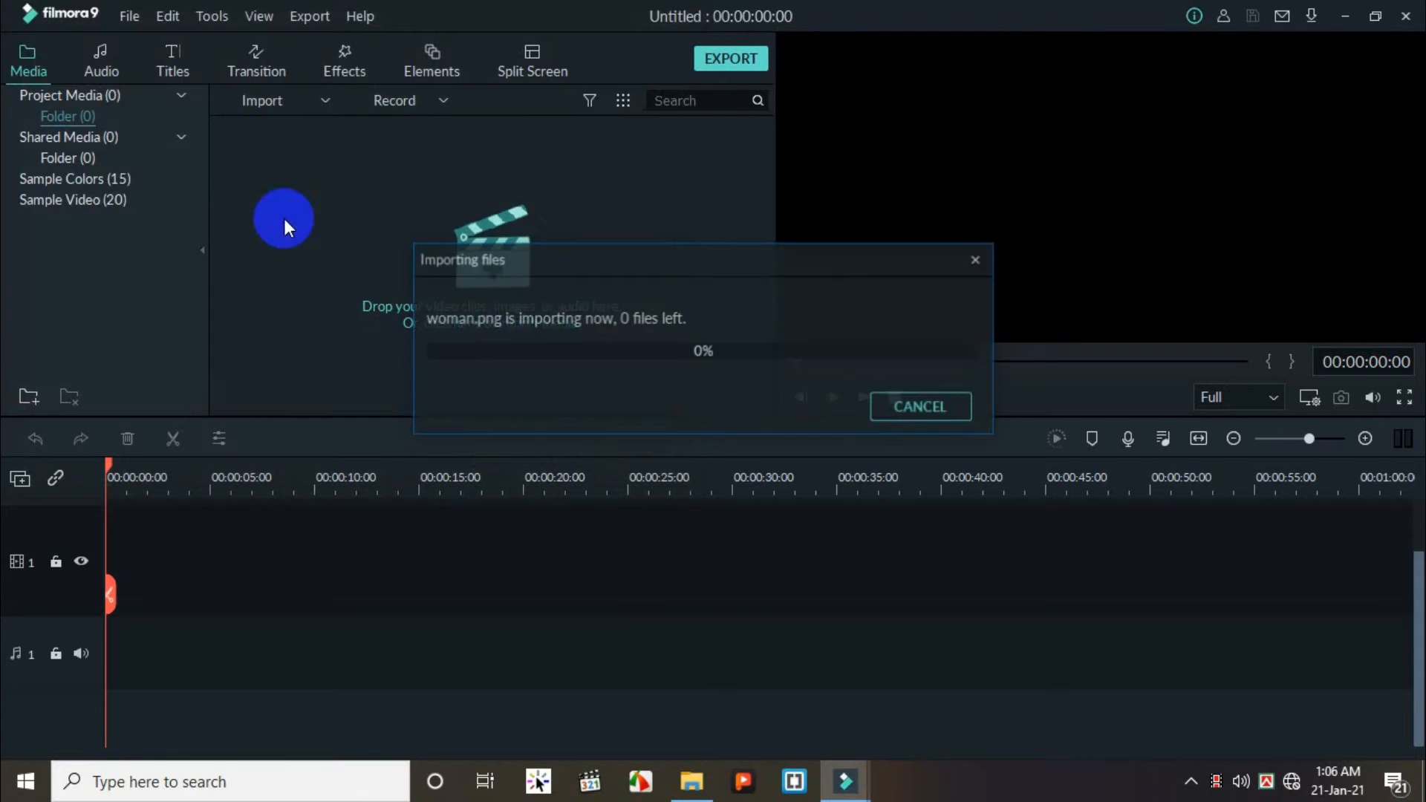
click(270, 105)
click(273, 127)
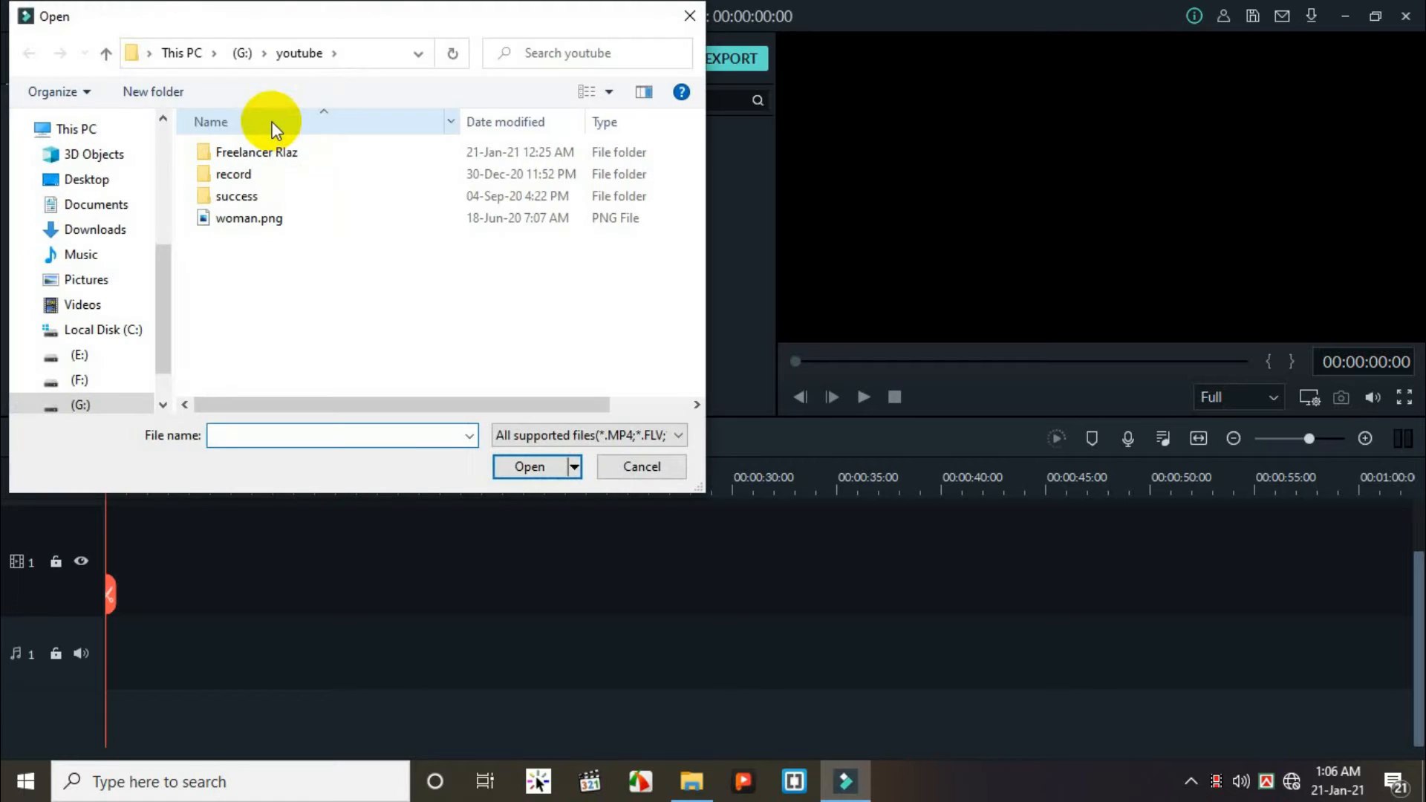
click(720, 231)
click(688, 21)
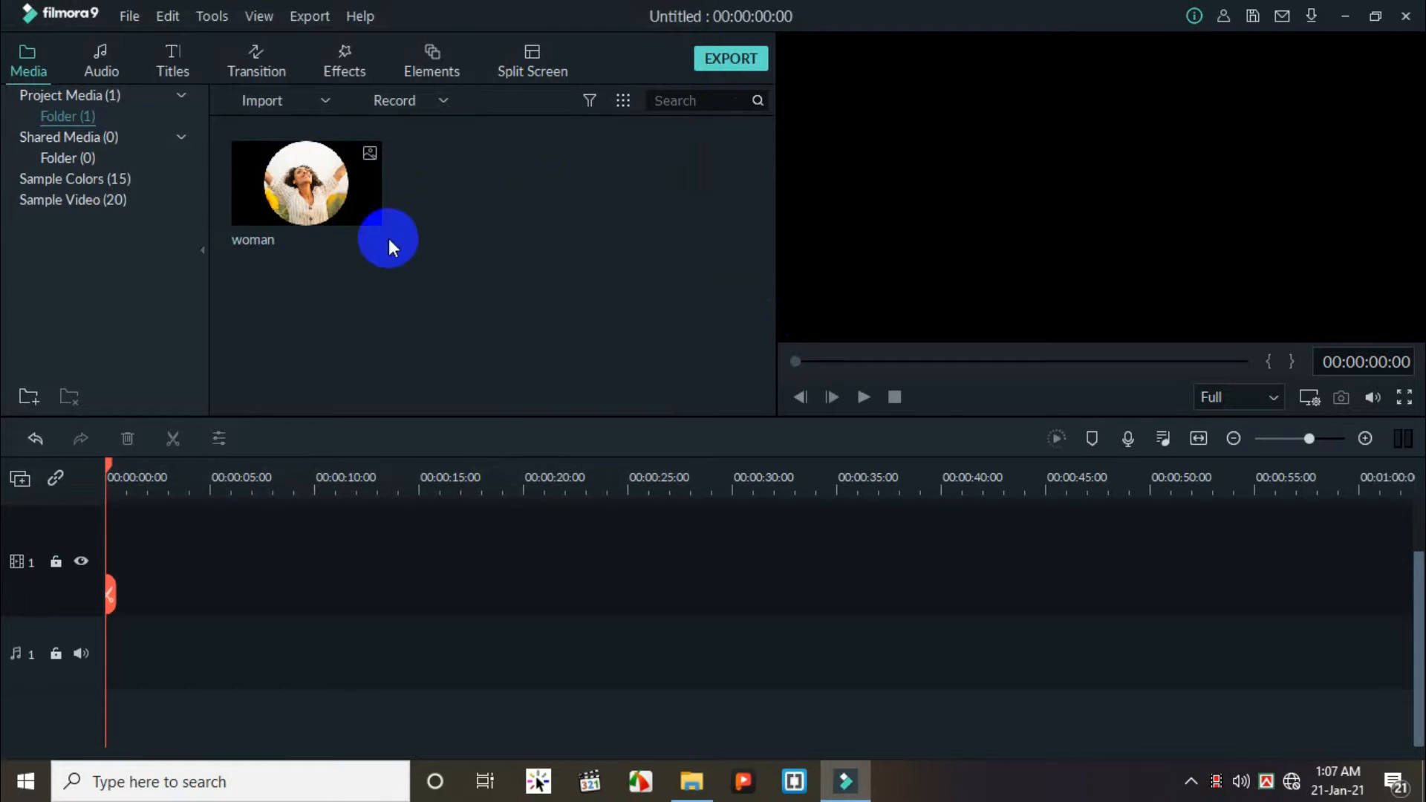
click(283, 104)
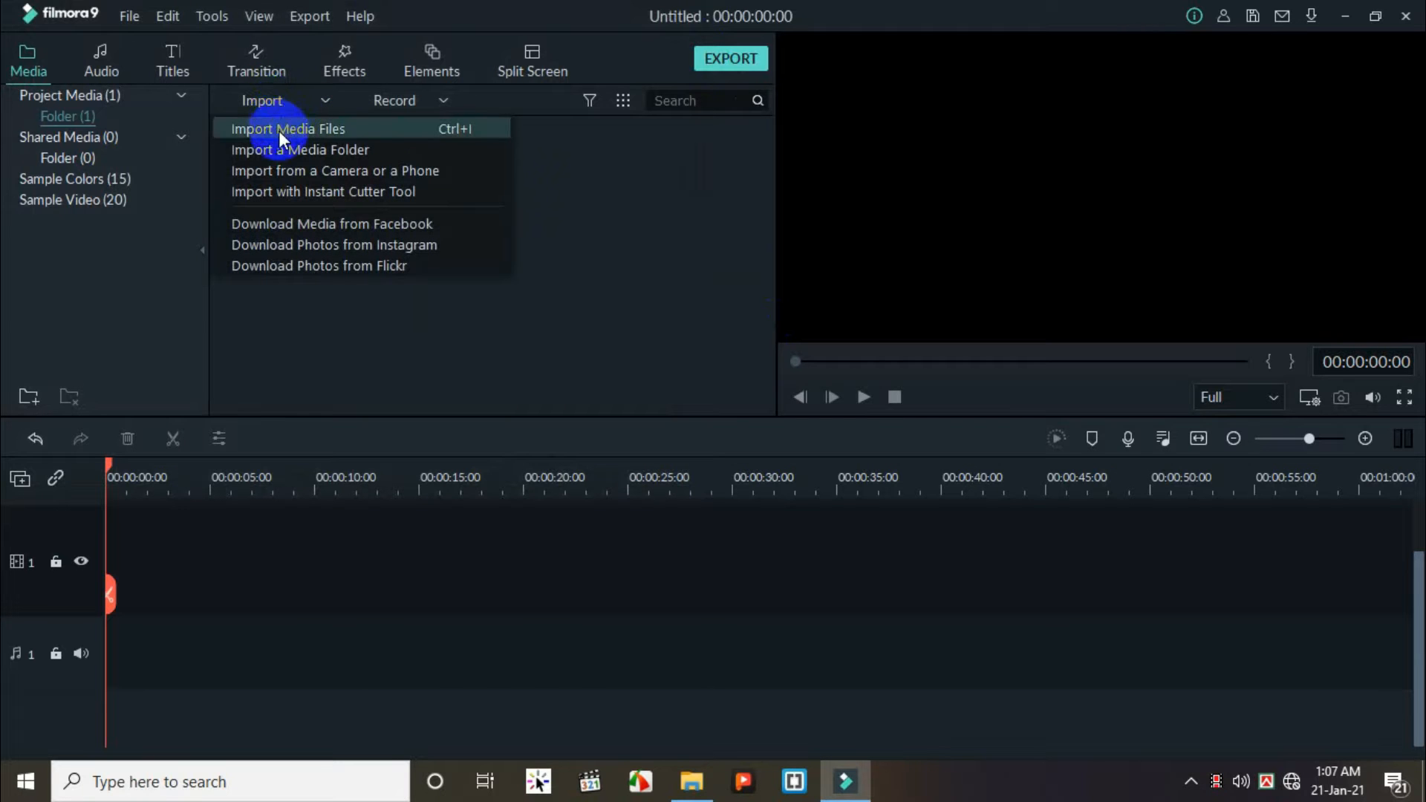
click(129, 15)
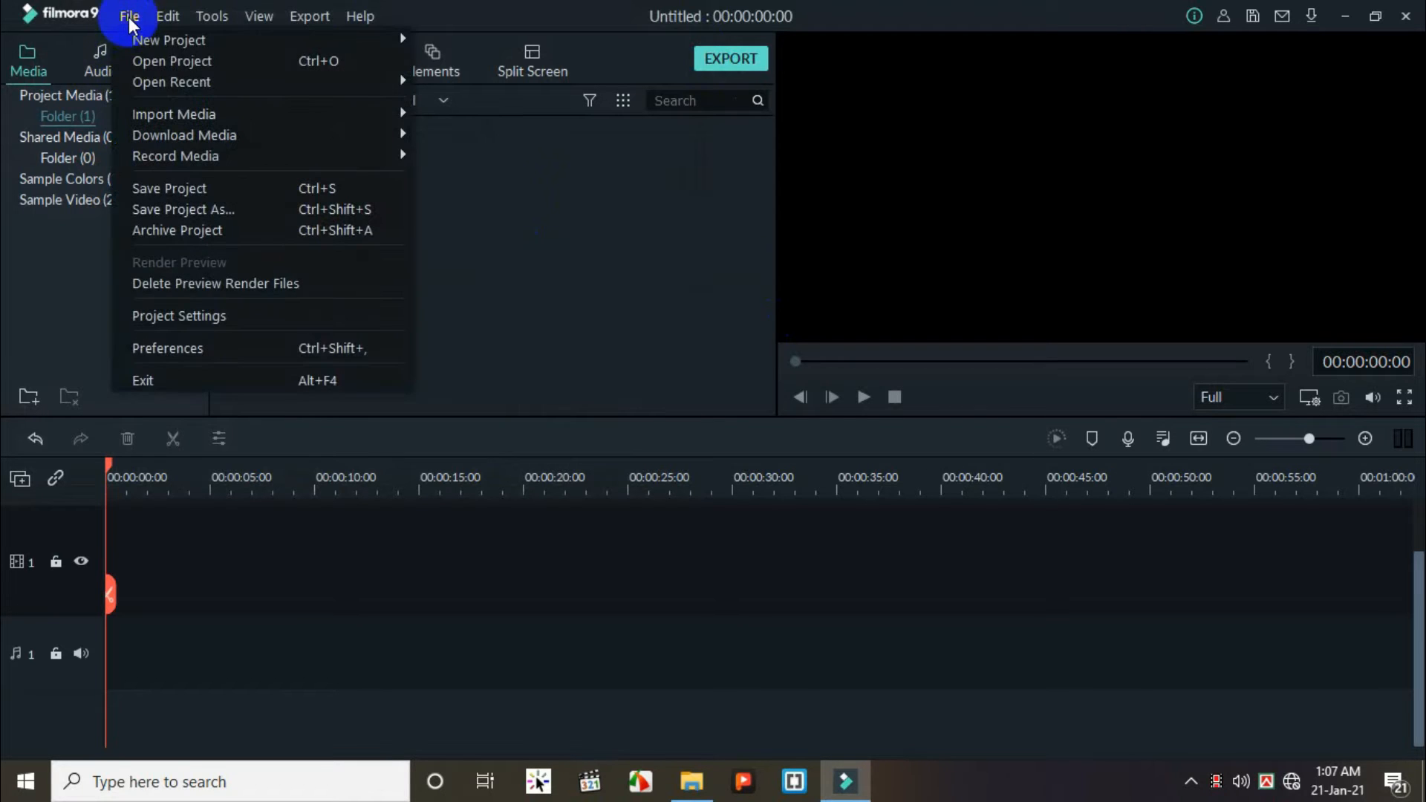
mouse_move(203, 115)
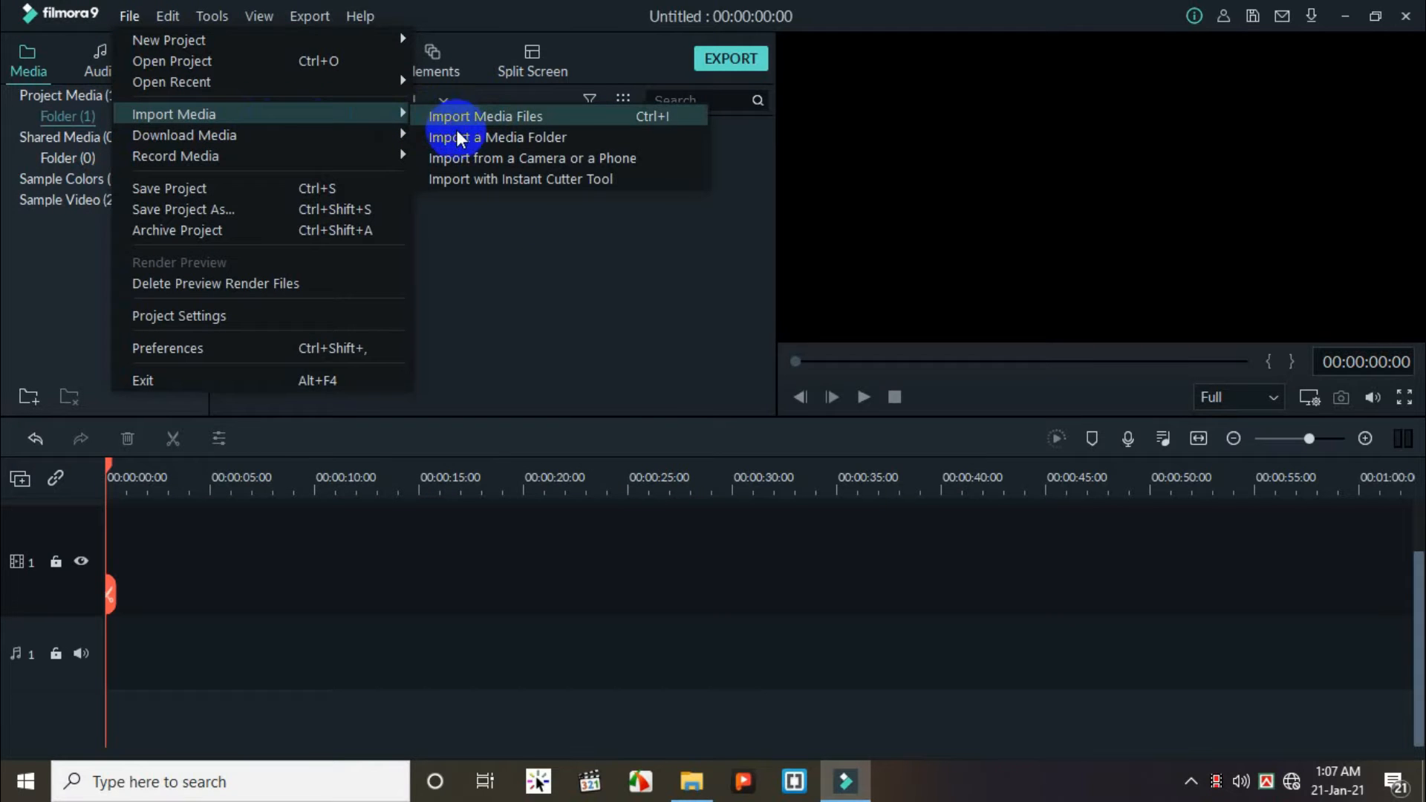
click(491, 251)
click(297, 100)
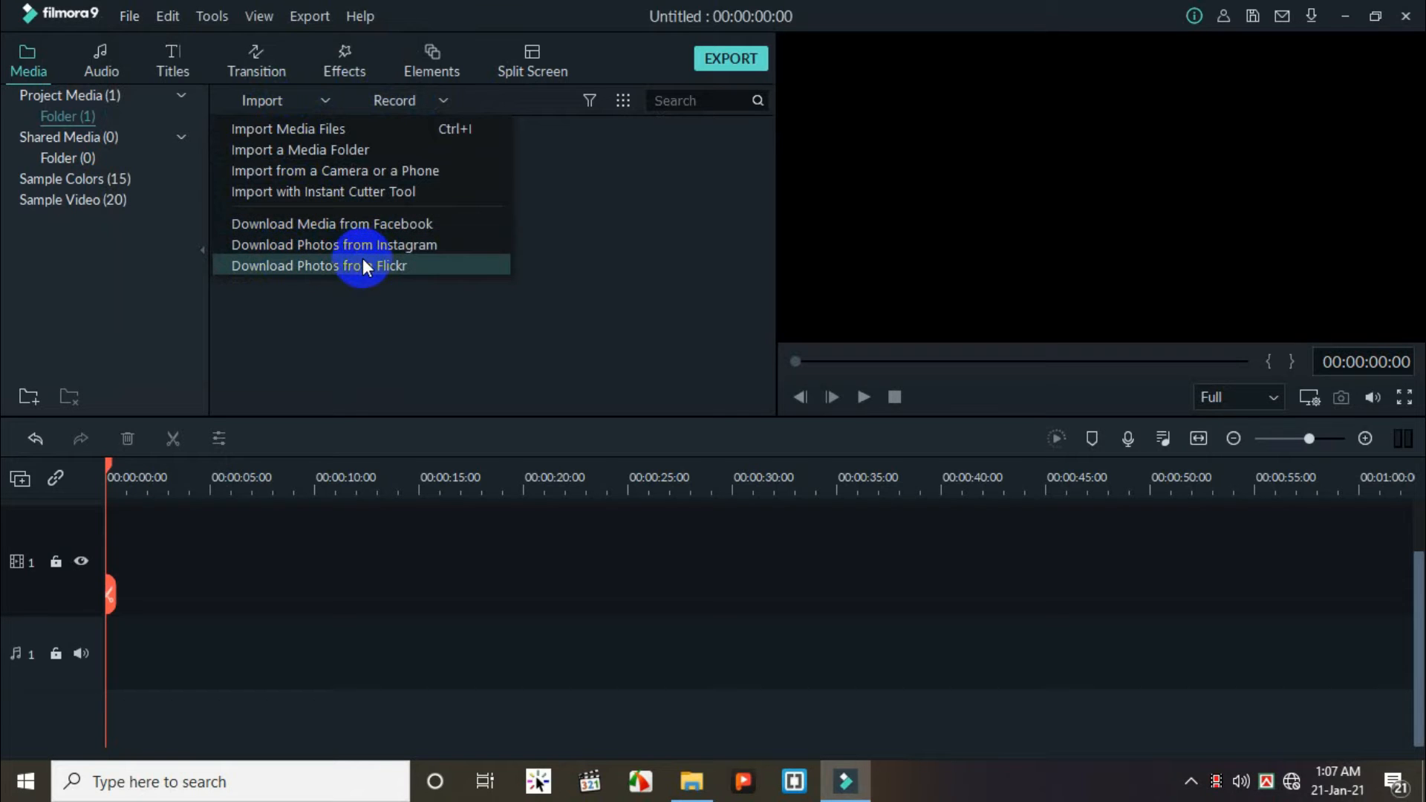
click(316, 150)
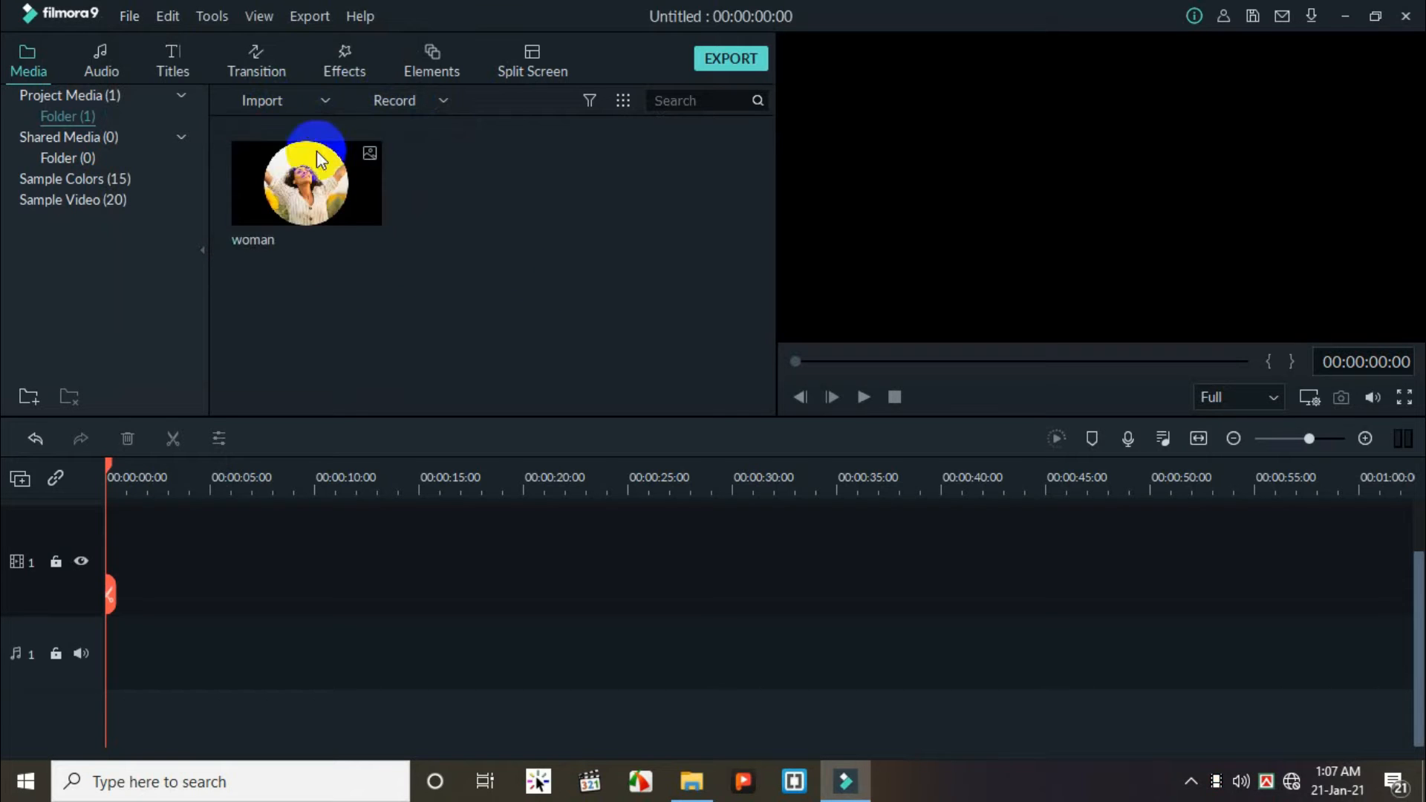
click(276, 102)
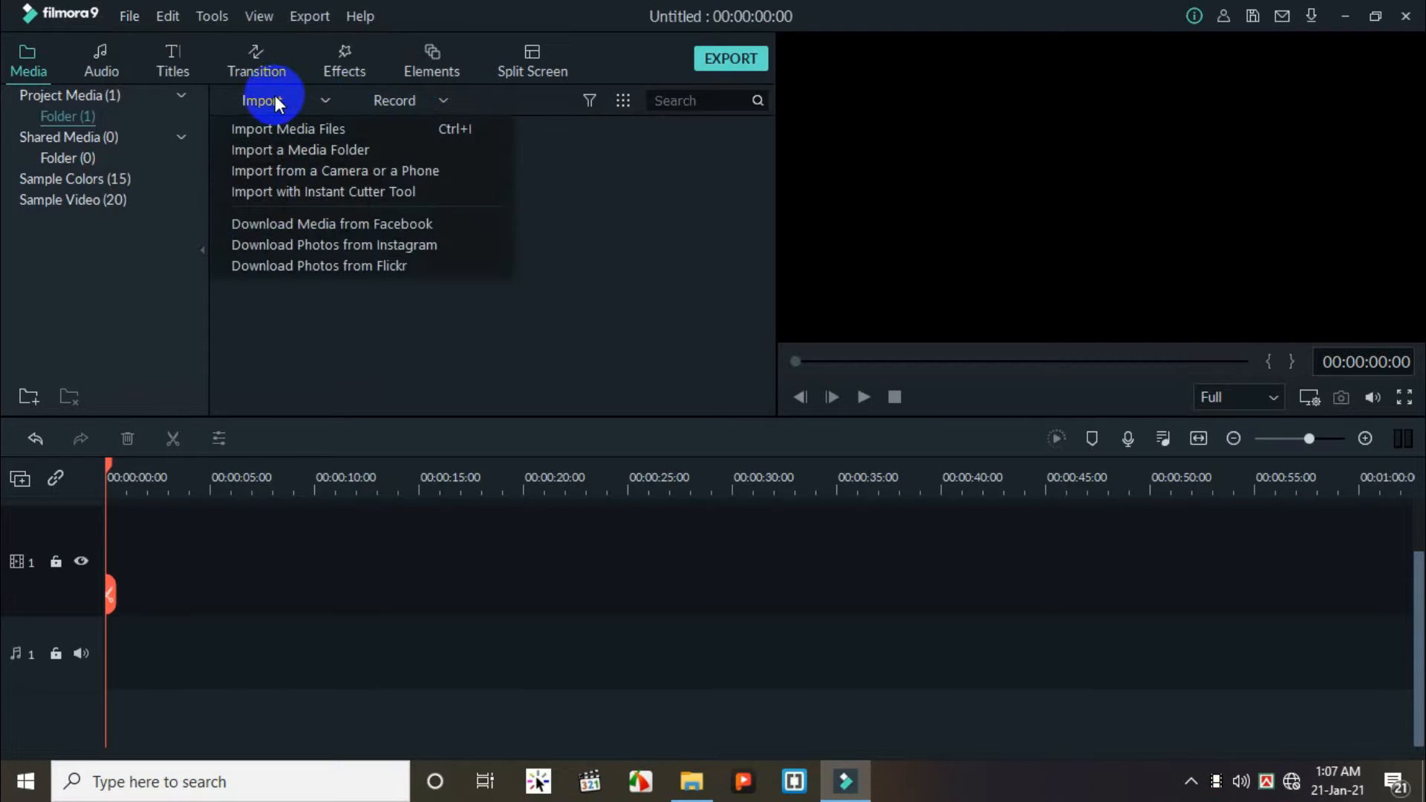
Import the video 10.wmv from the record folder inside the javascript folder into the project media.
click(129, 16)
mouse_move(176, 114)
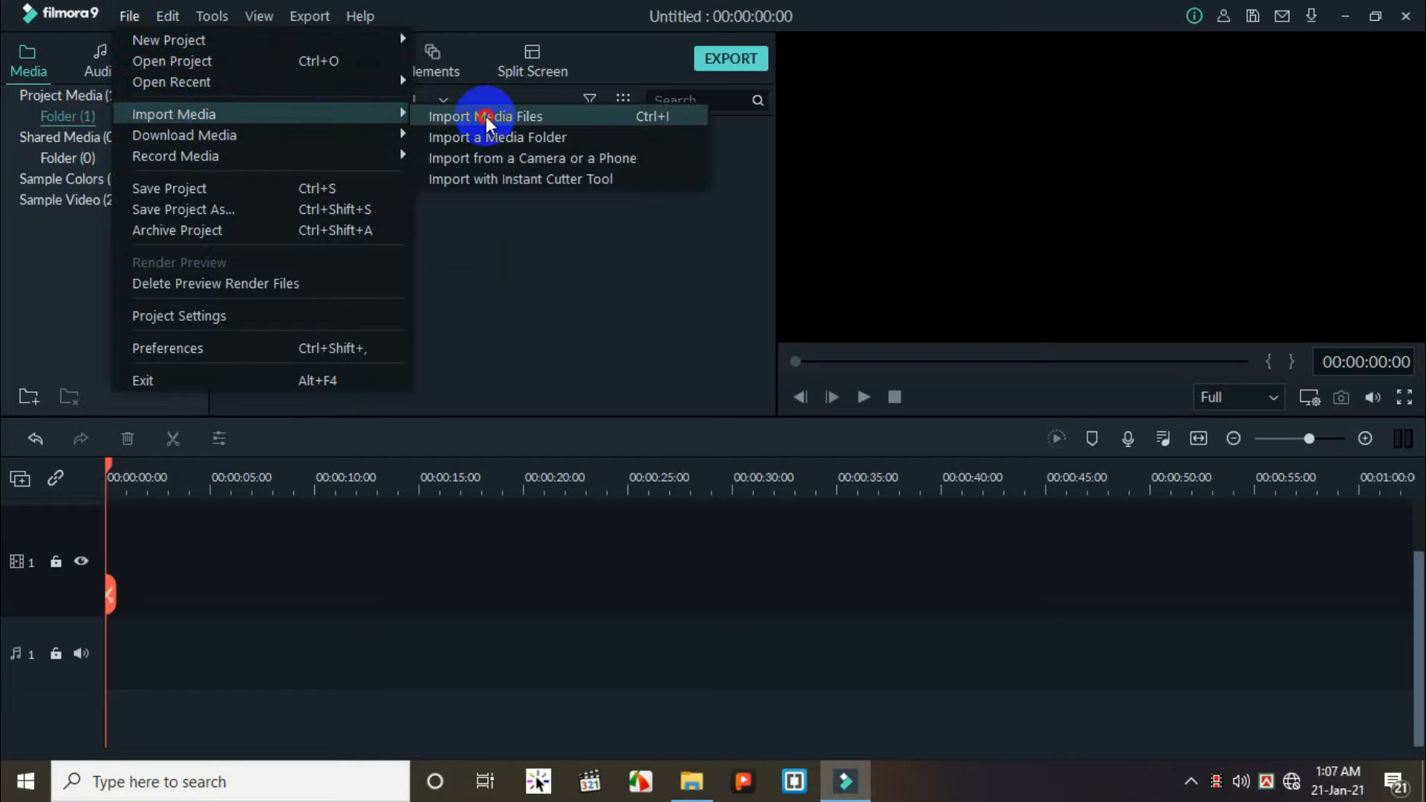
click(484, 117)
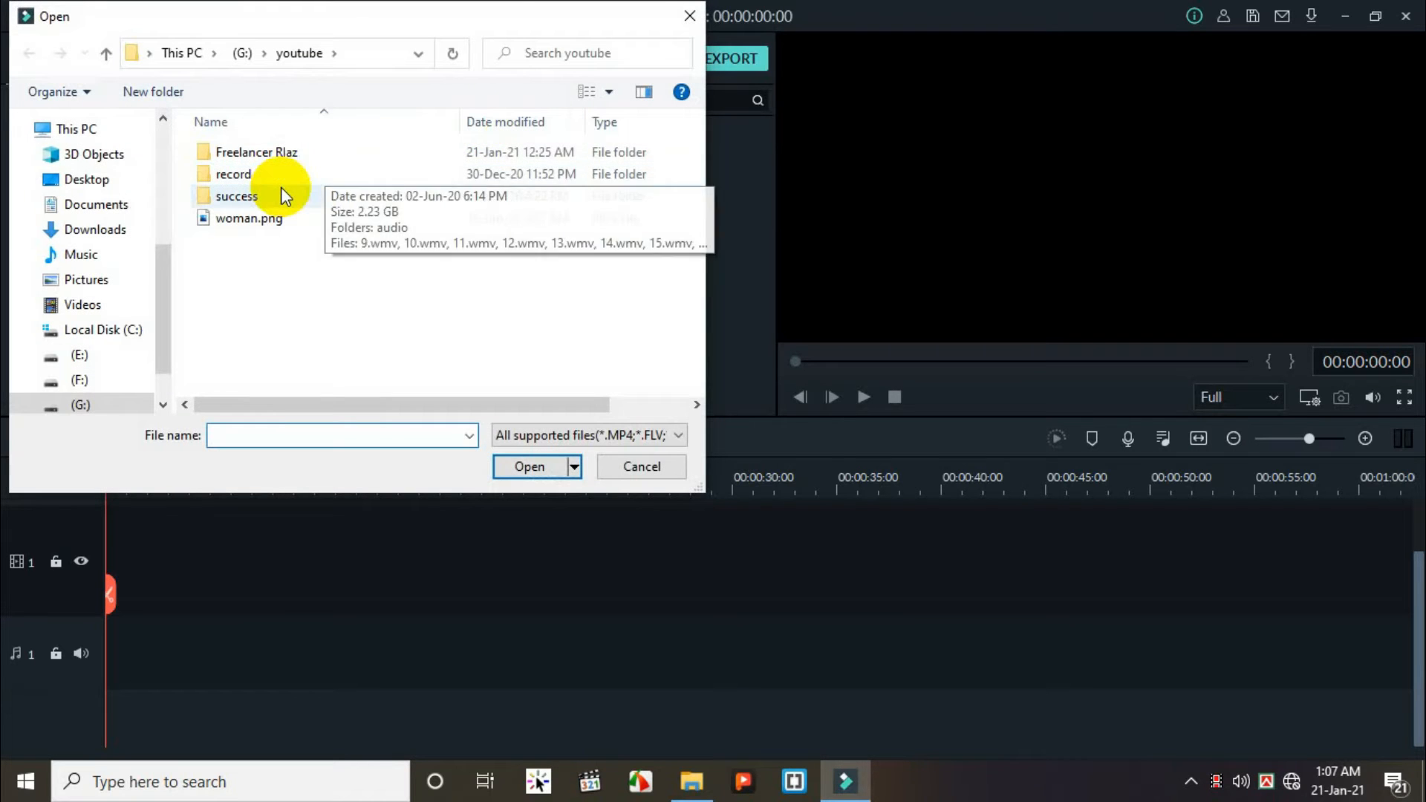
double_click(267, 159)
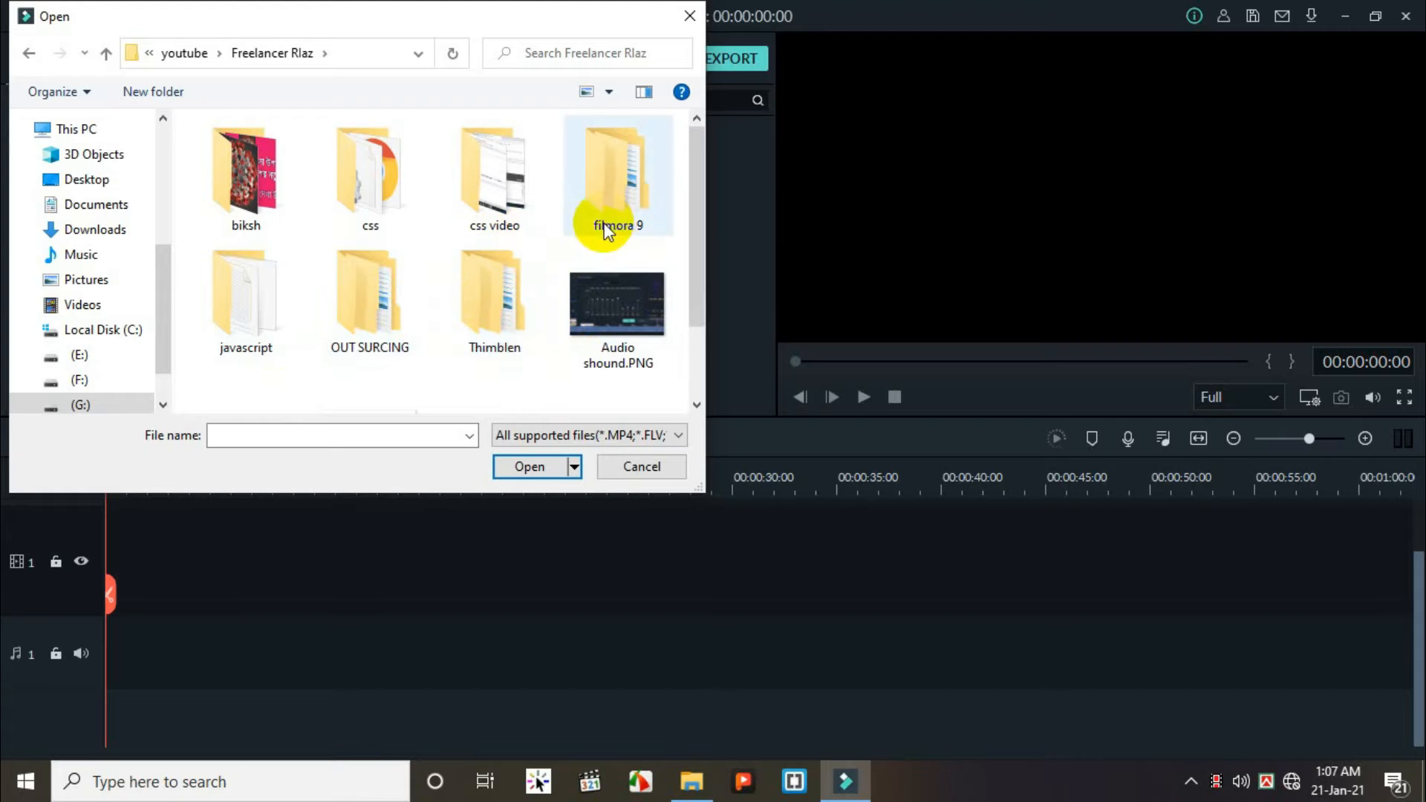
double_click(266, 315)
click(250, 153)
double_click(250, 153)
scroll(500, 309, down, 2)
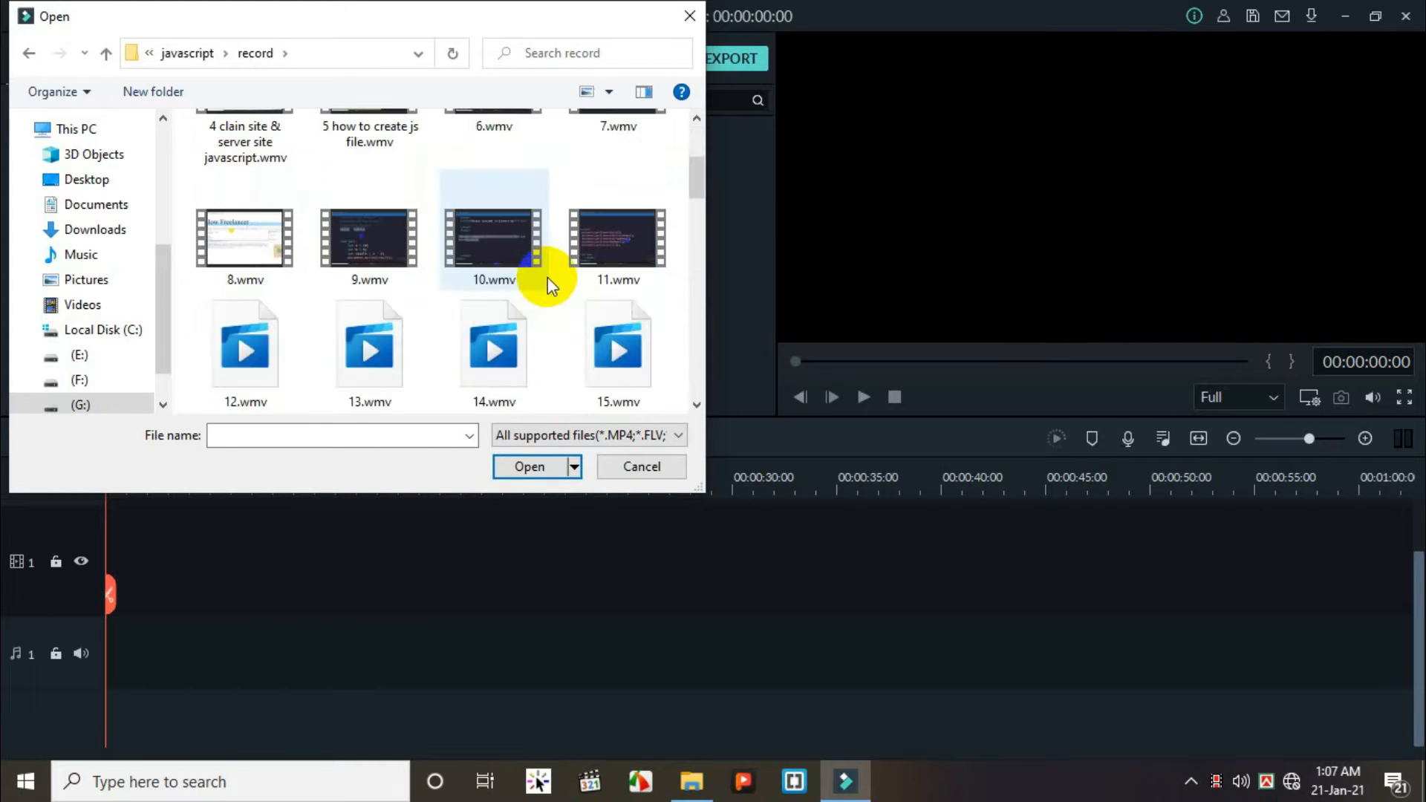
double_click(491, 278)
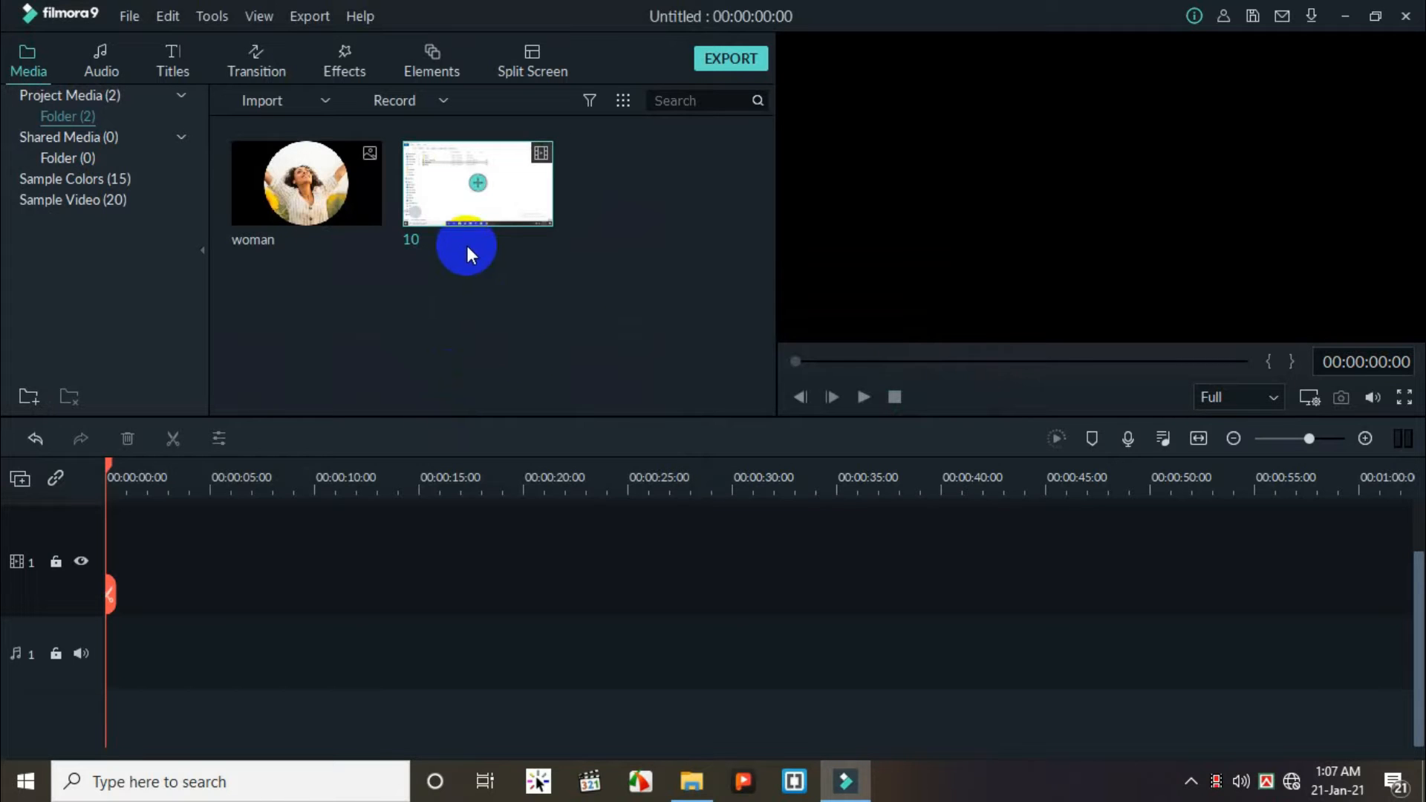
Import the WAV audio file 10 from the audio subfolder of the javascript record folder.
click(252, 100)
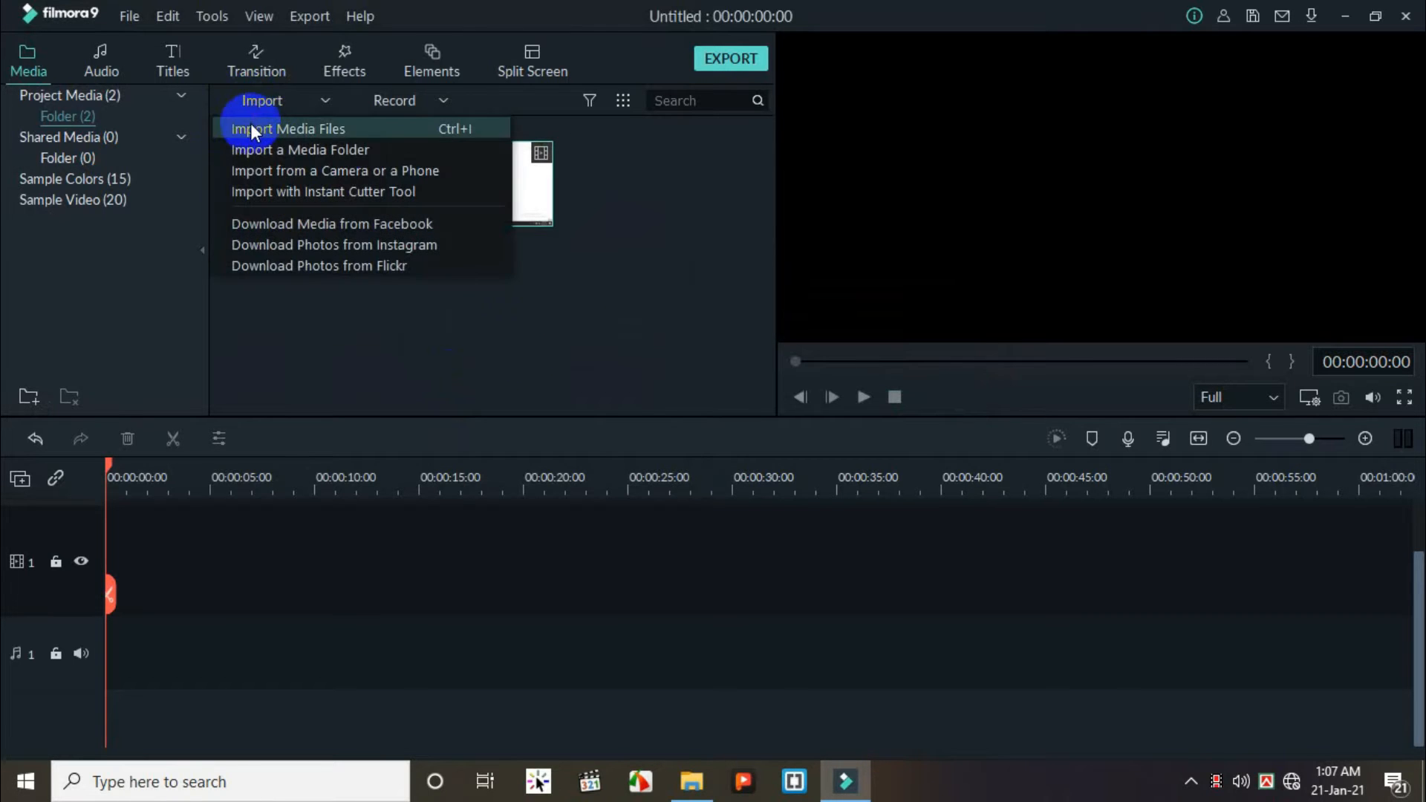
click(308, 136)
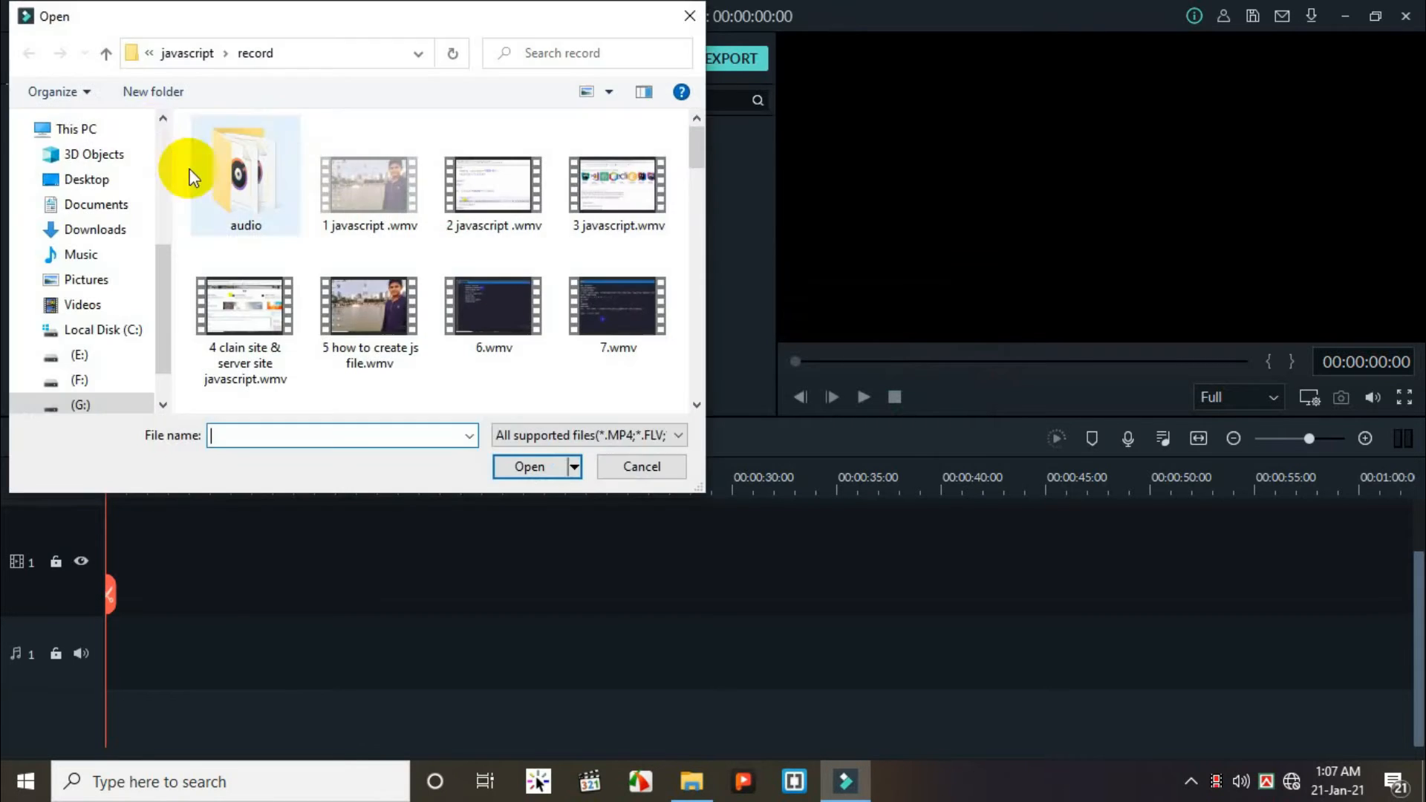
double_click(245, 185)
click(245, 176)
drag(547, 11, 596, 174)
scroll(333, 438, down, 5)
scroll(320, 416, up, 2)
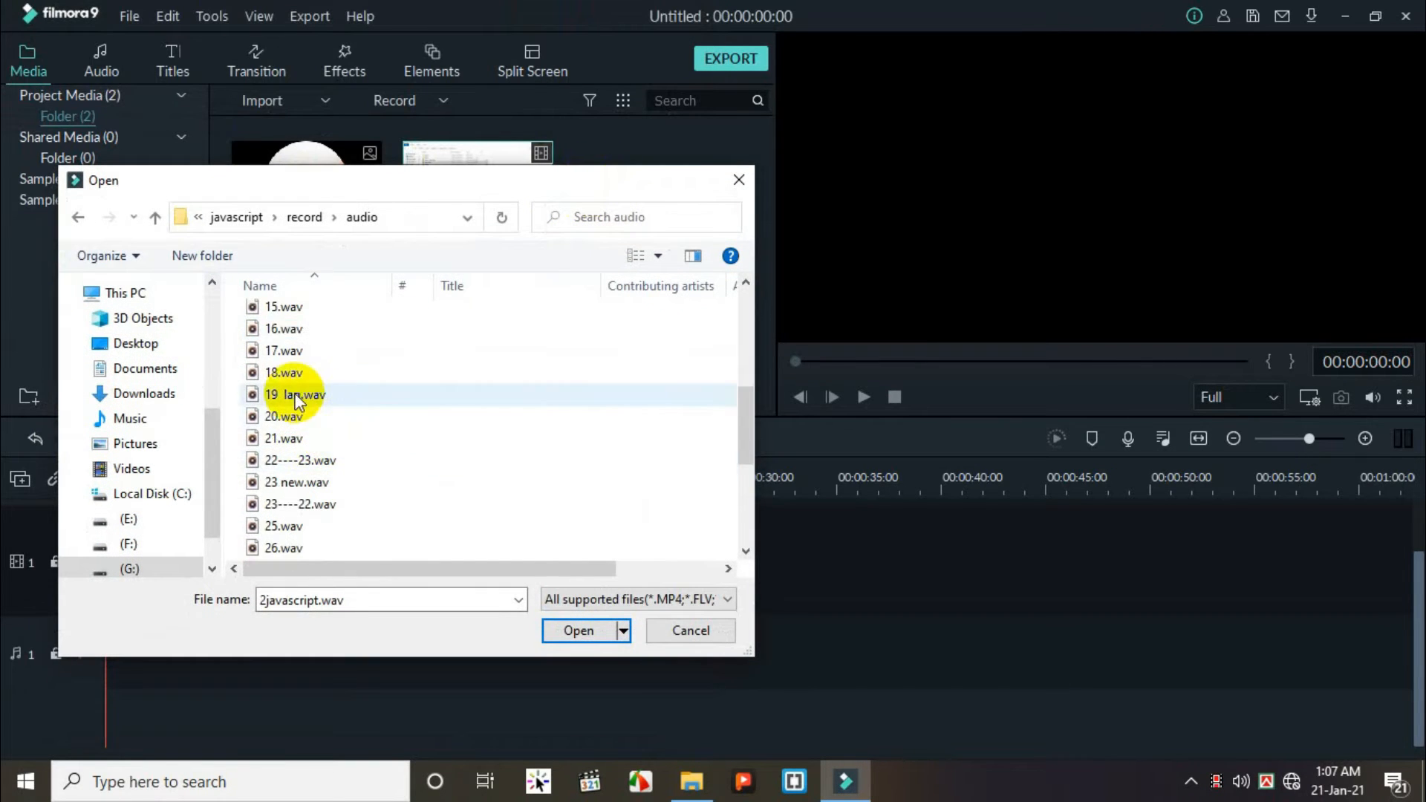
double_click(288, 309)
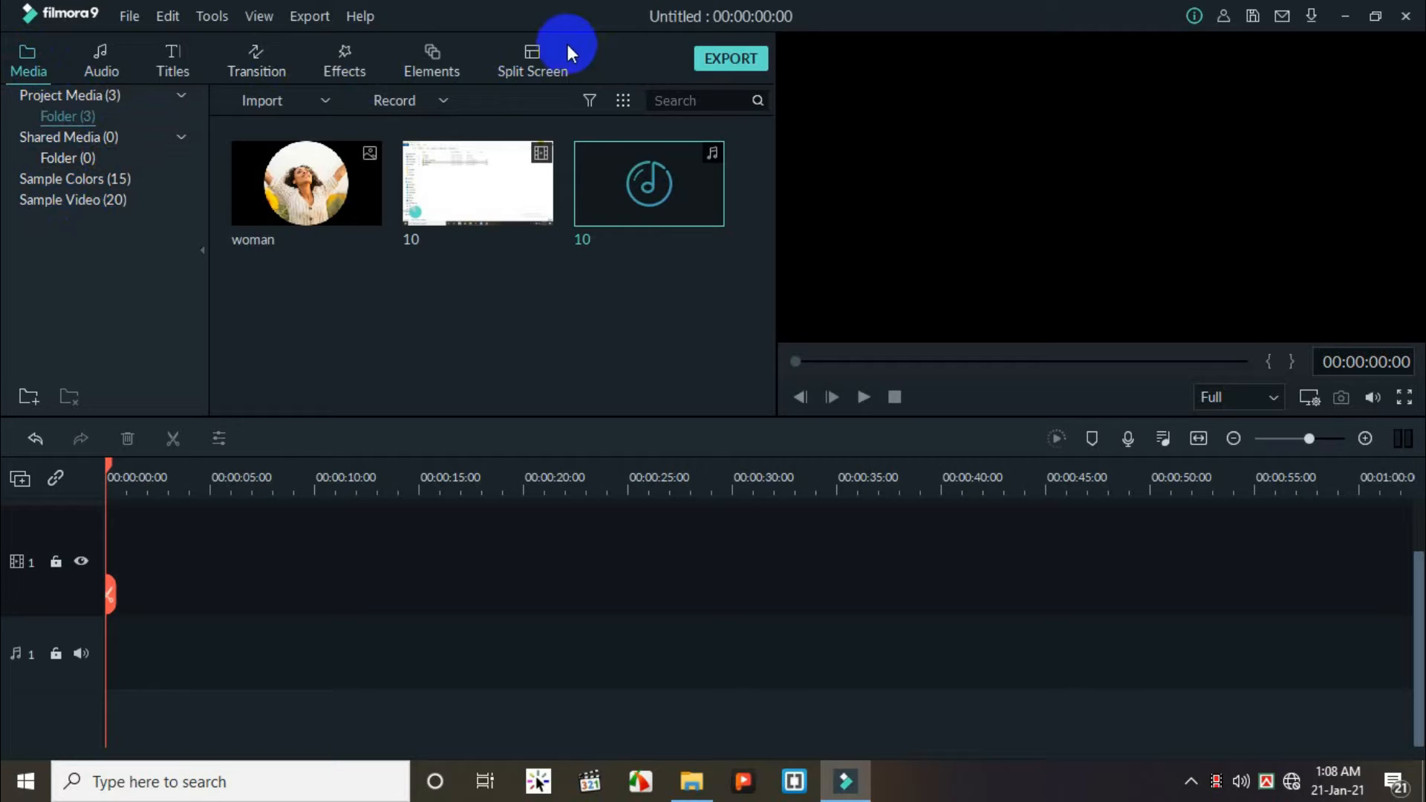
Import the WAV audio file 8 from the audio folder into Project Media.
click(60, 97)
click(59, 97)
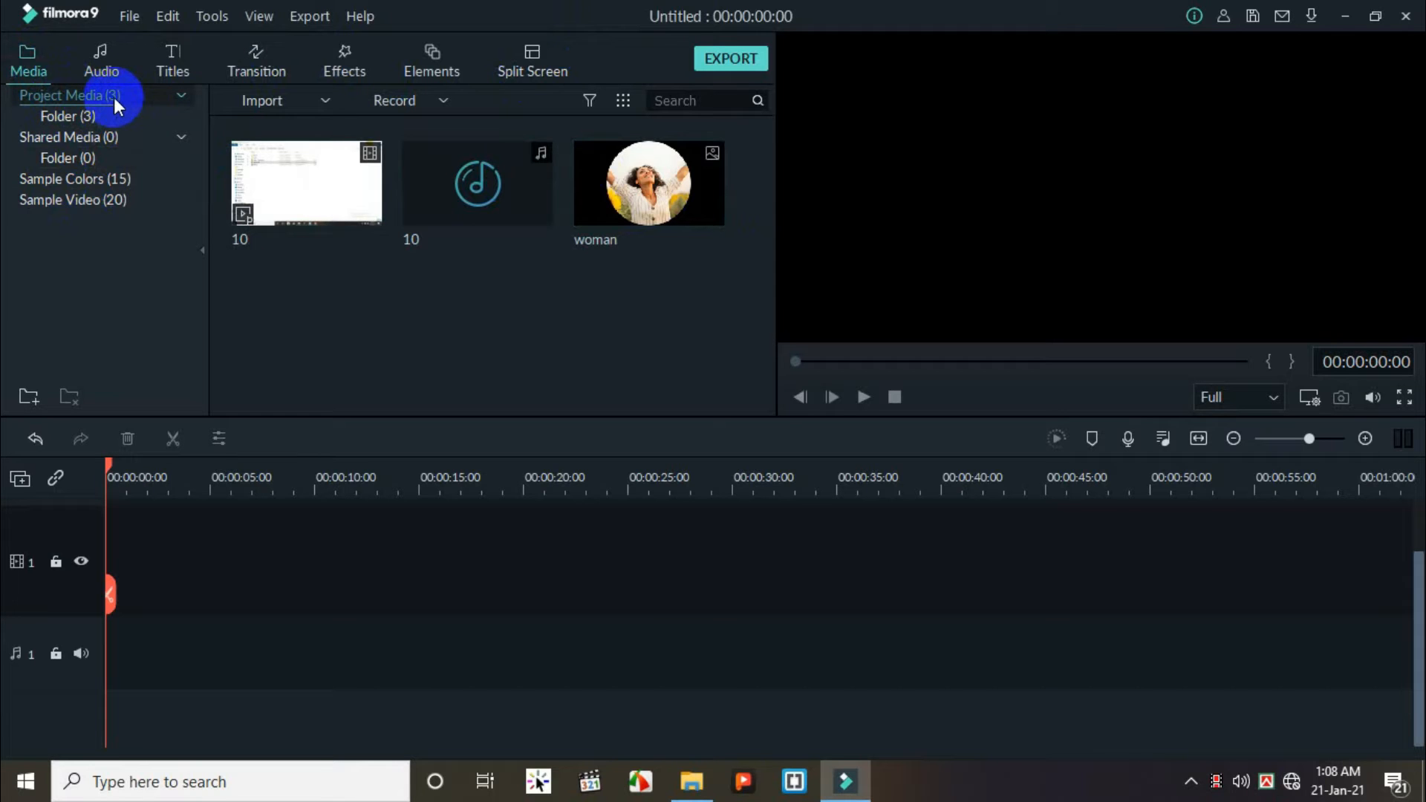
click(258, 99)
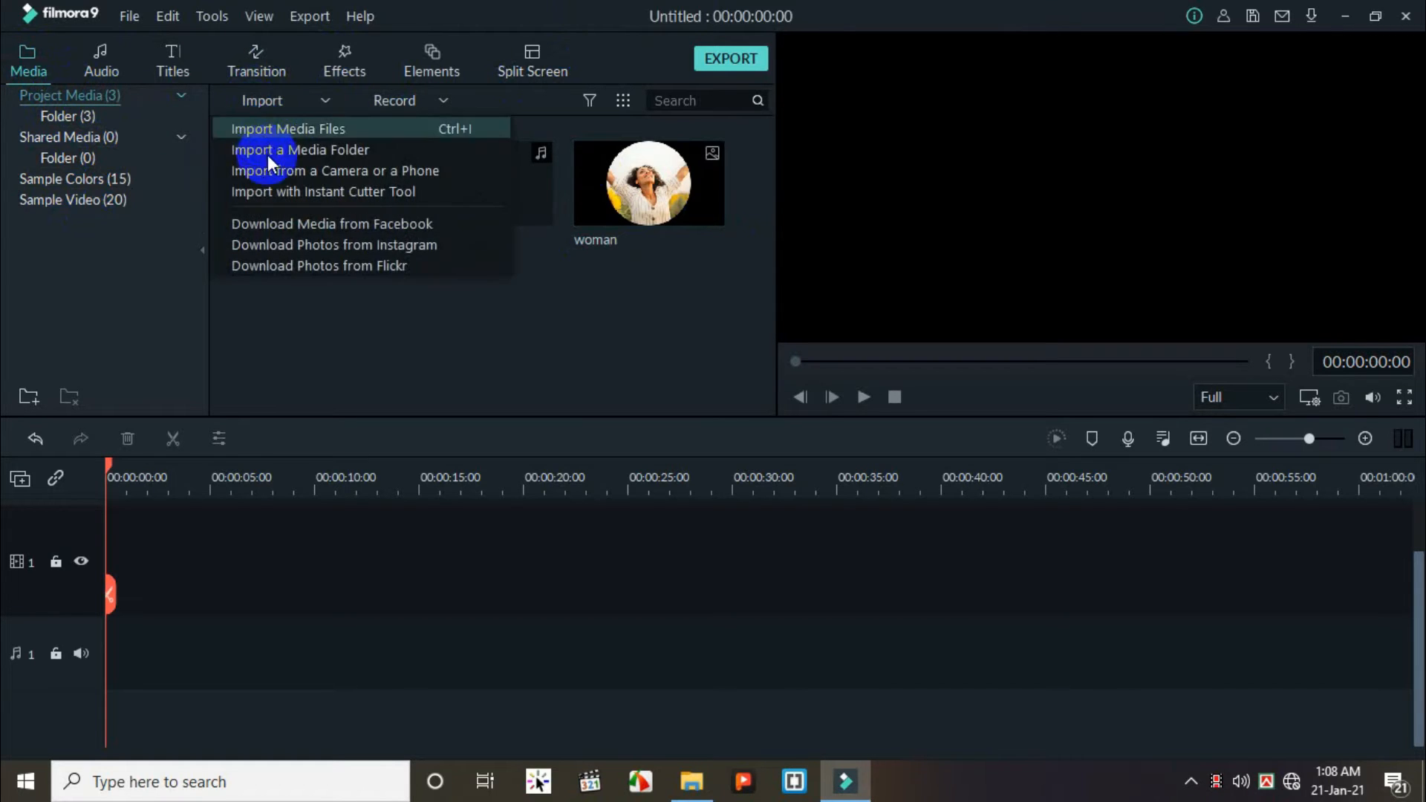
click(272, 126)
click(279, 469)
click(579, 630)
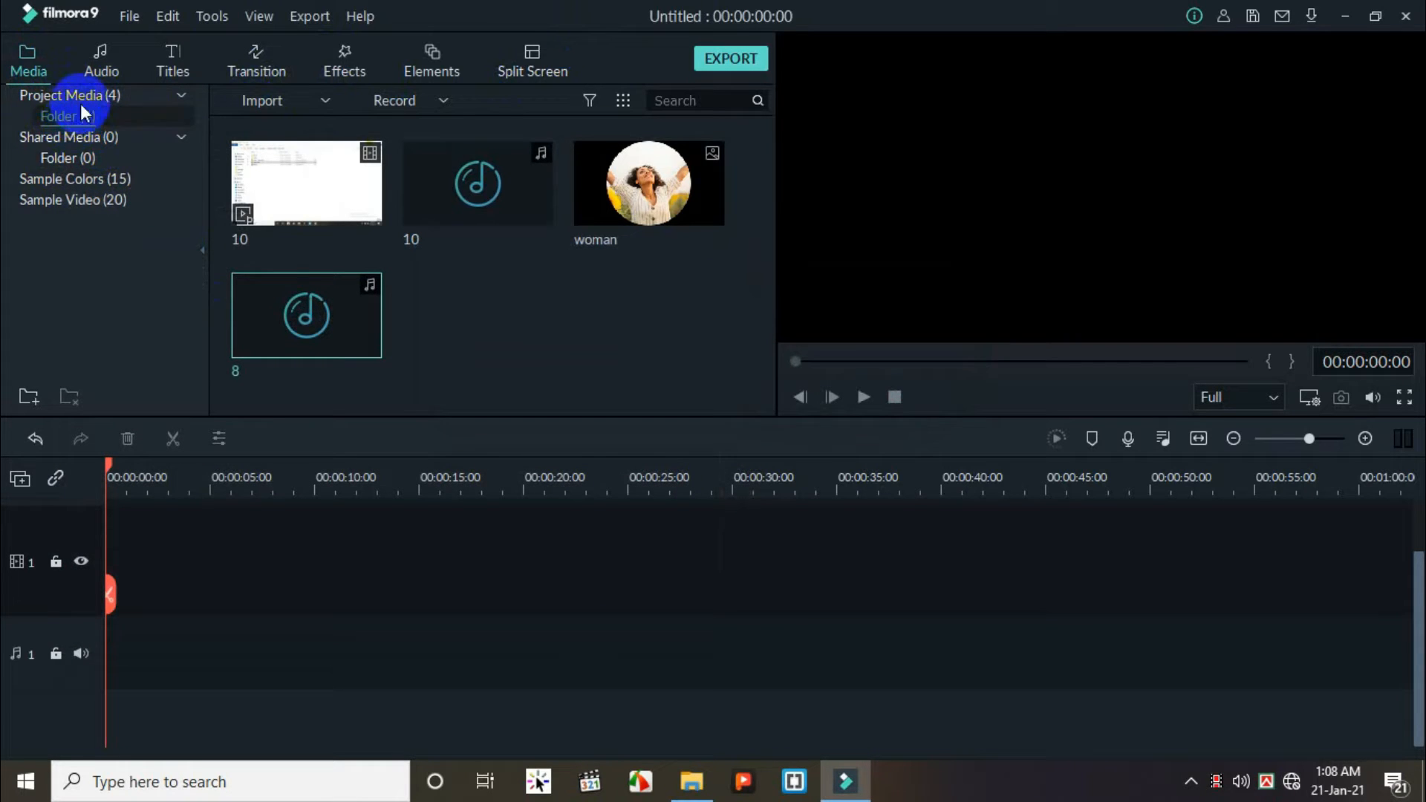
Examine the imported clips in the Project Media folder and the contents of the Shared Media category.
click(73, 120)
click(83, 102)
click(68, 118)
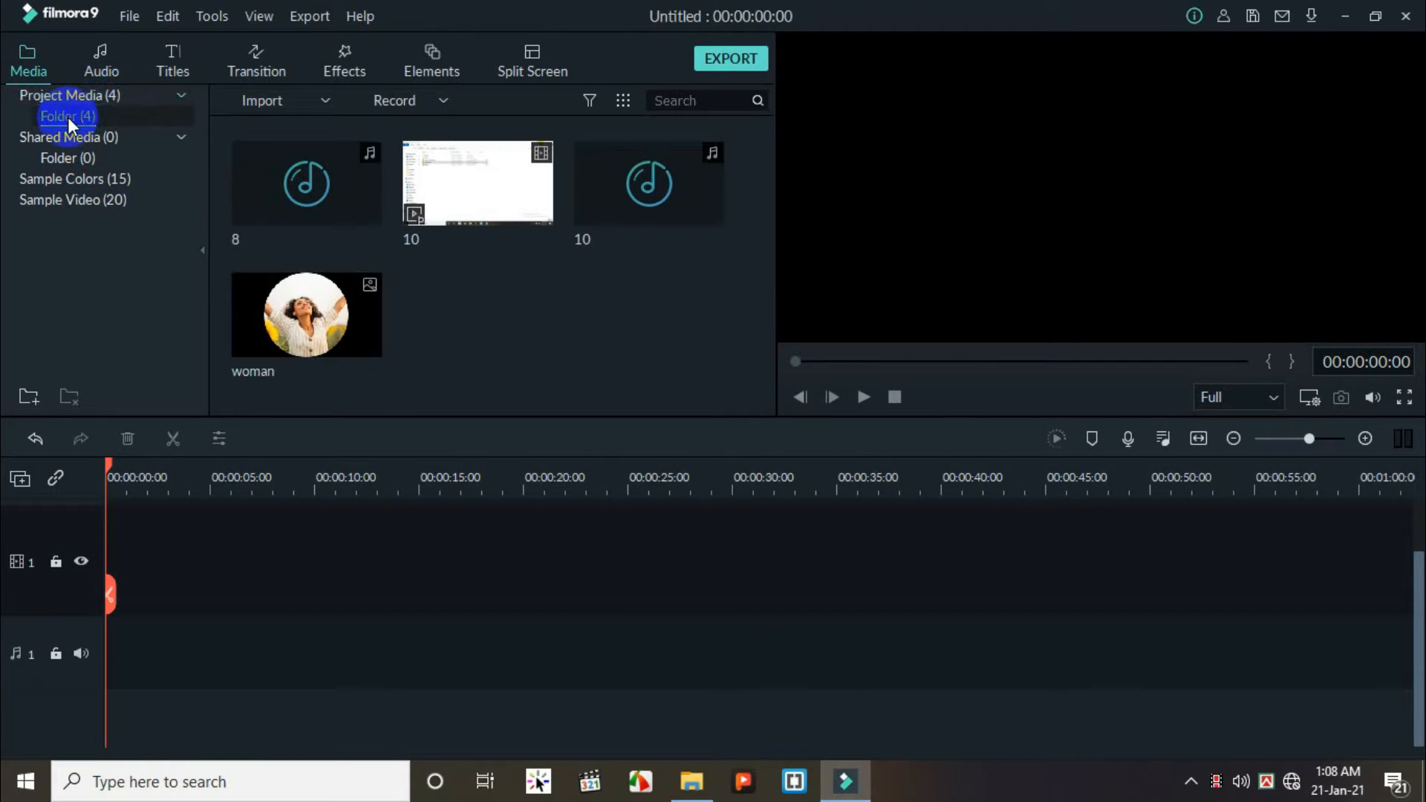
click(456, 162)
click(595, 172)
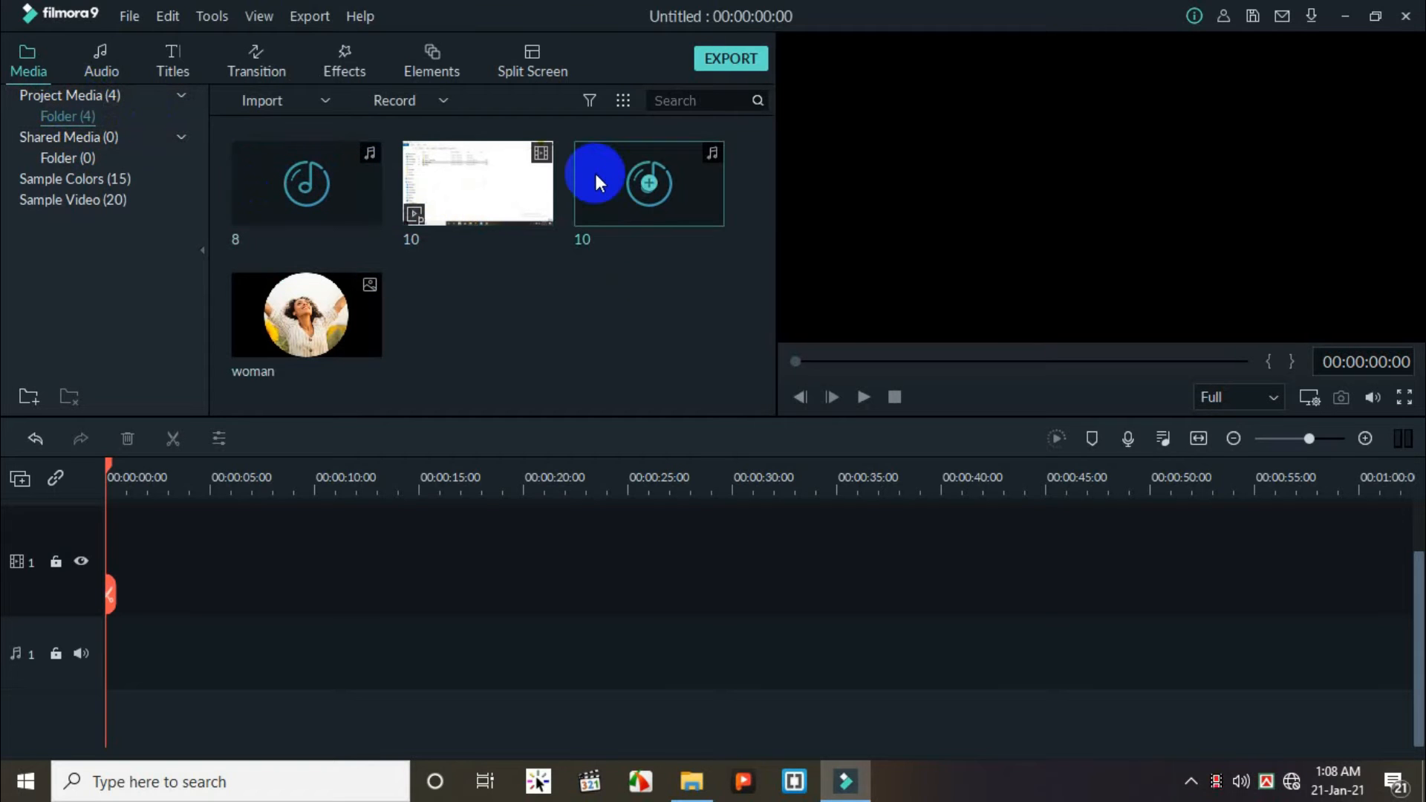
click(438, 234)
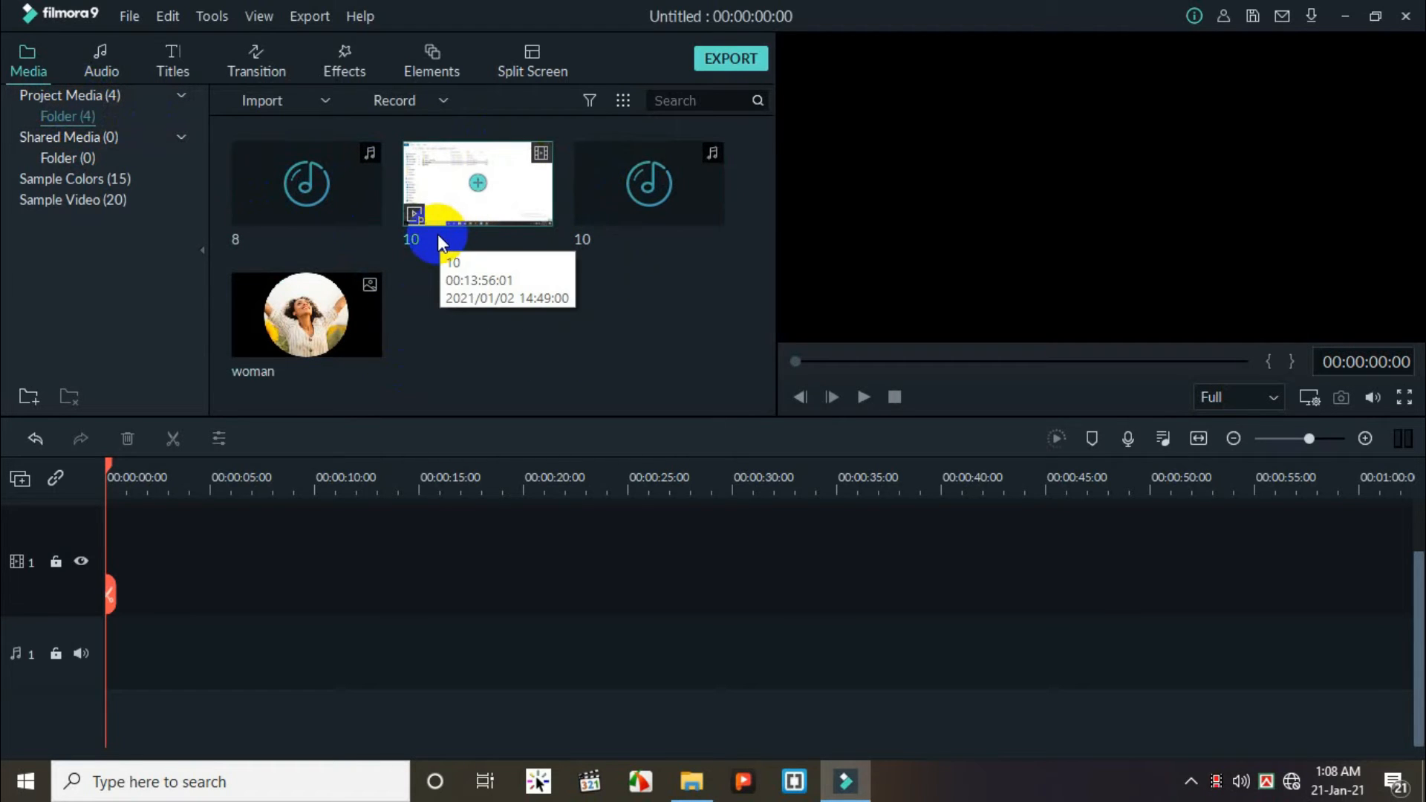
click(513, 323)
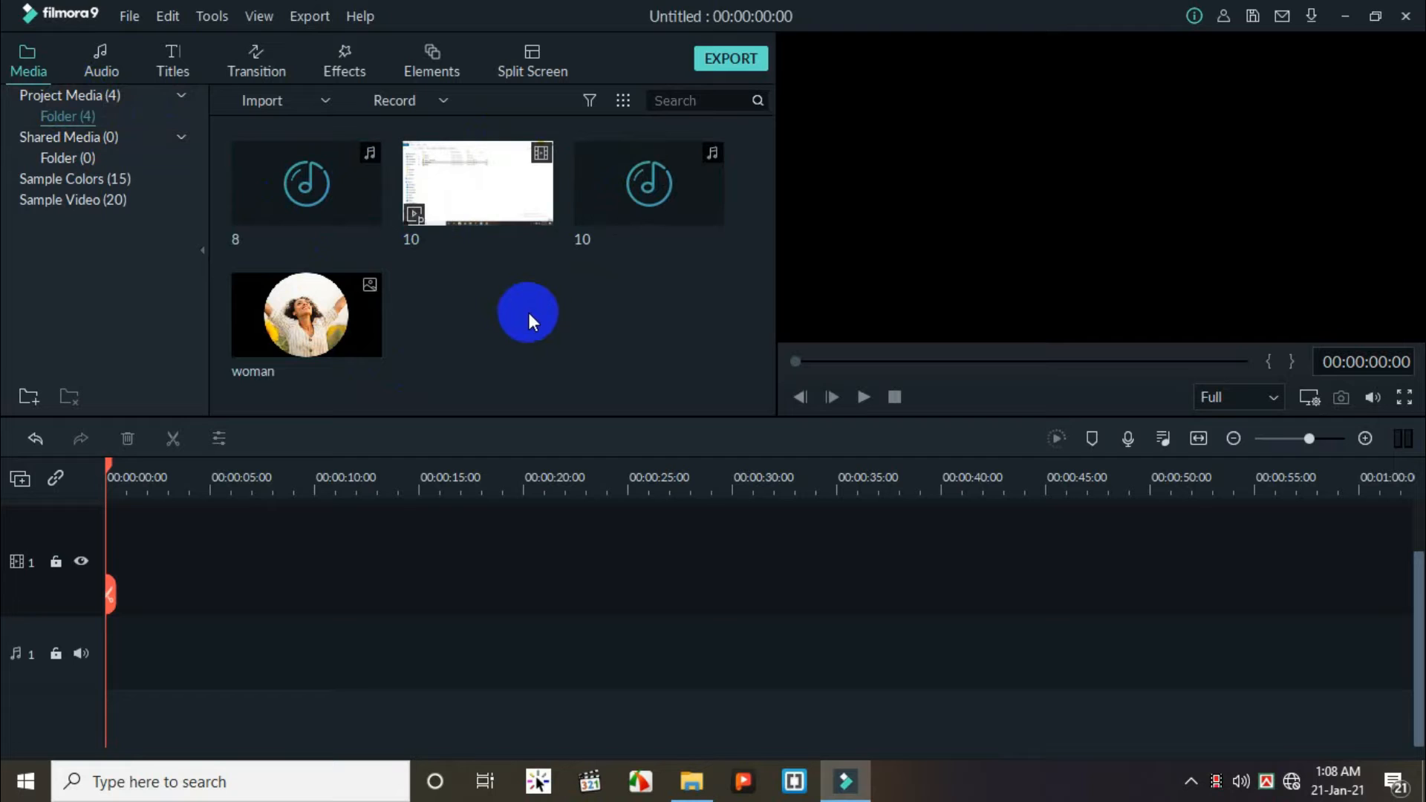
click(65, 138)
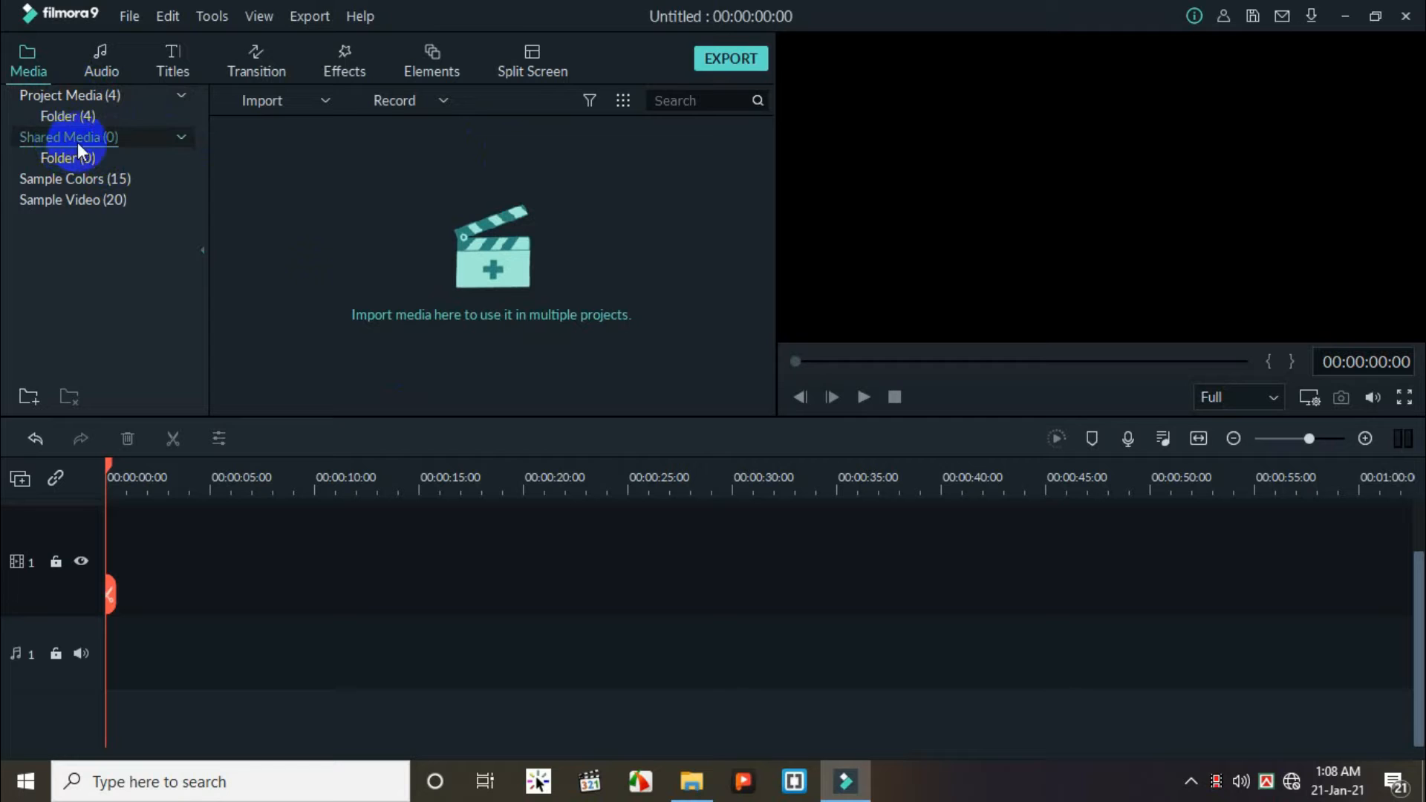
click(178, 137)
click(178, 136)
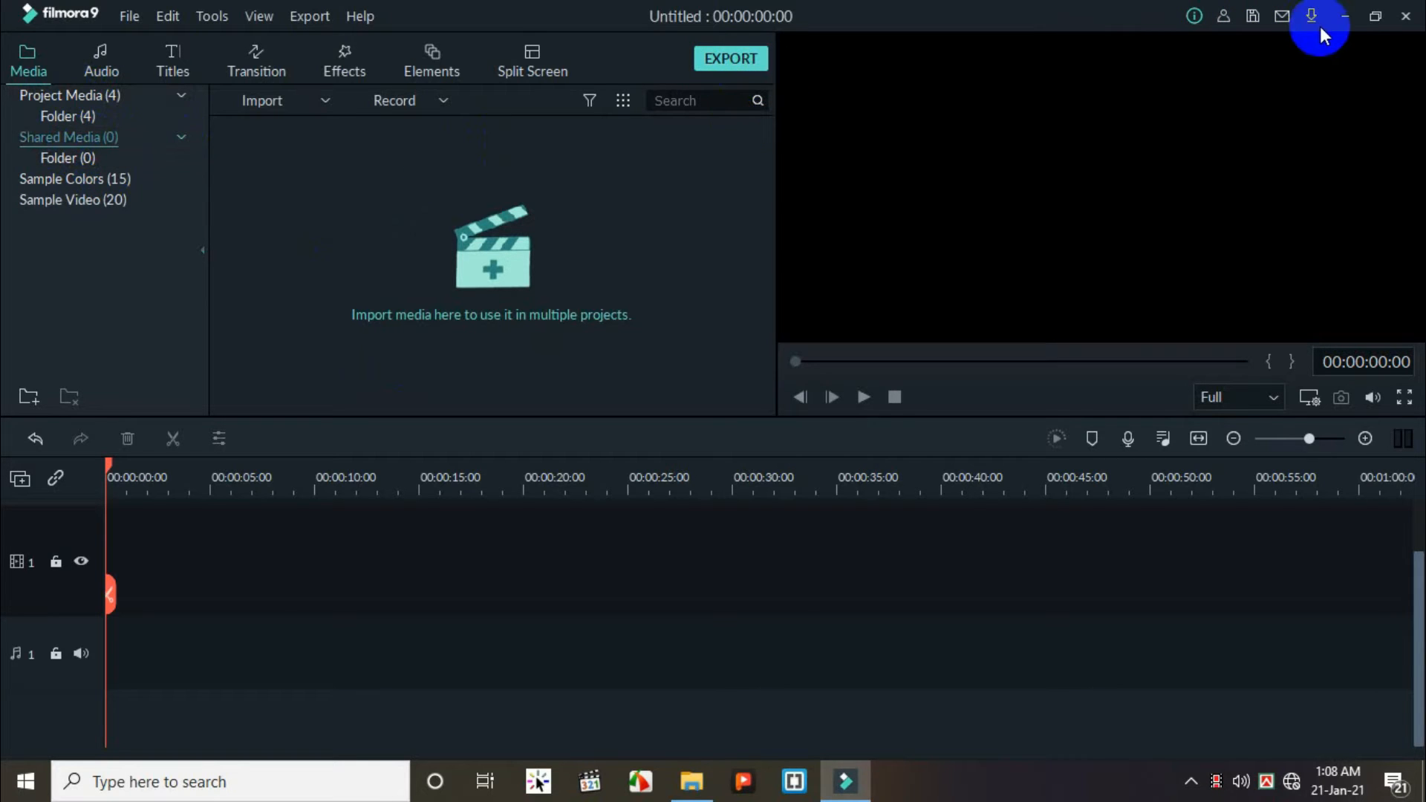
Preview the White clip from the Sample Colors collection.
click(78, 182)
click(499, 233)
click(499, 233)
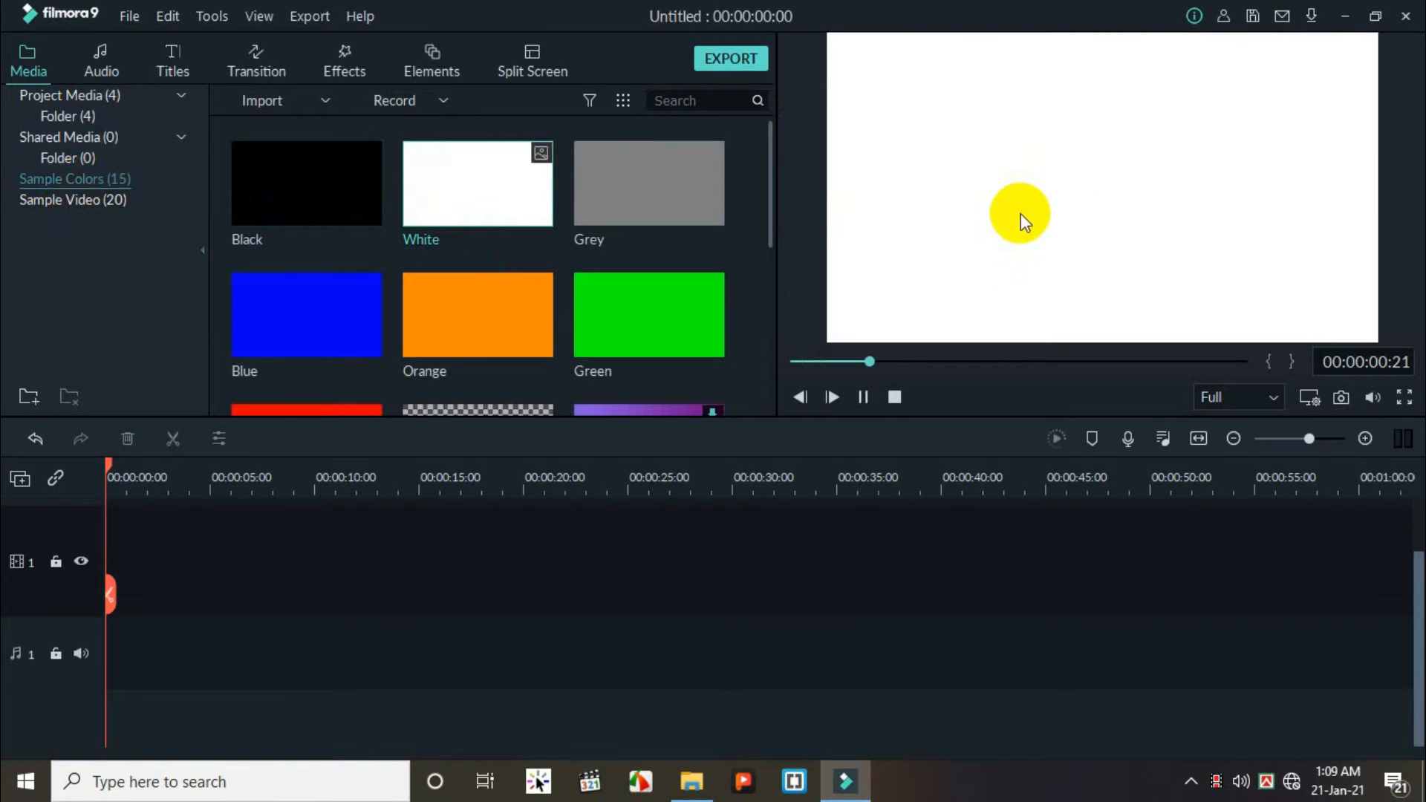
Preview the Grey, Blue, Orange and Green clips from the Sample Colors collection.
click(707, 200)
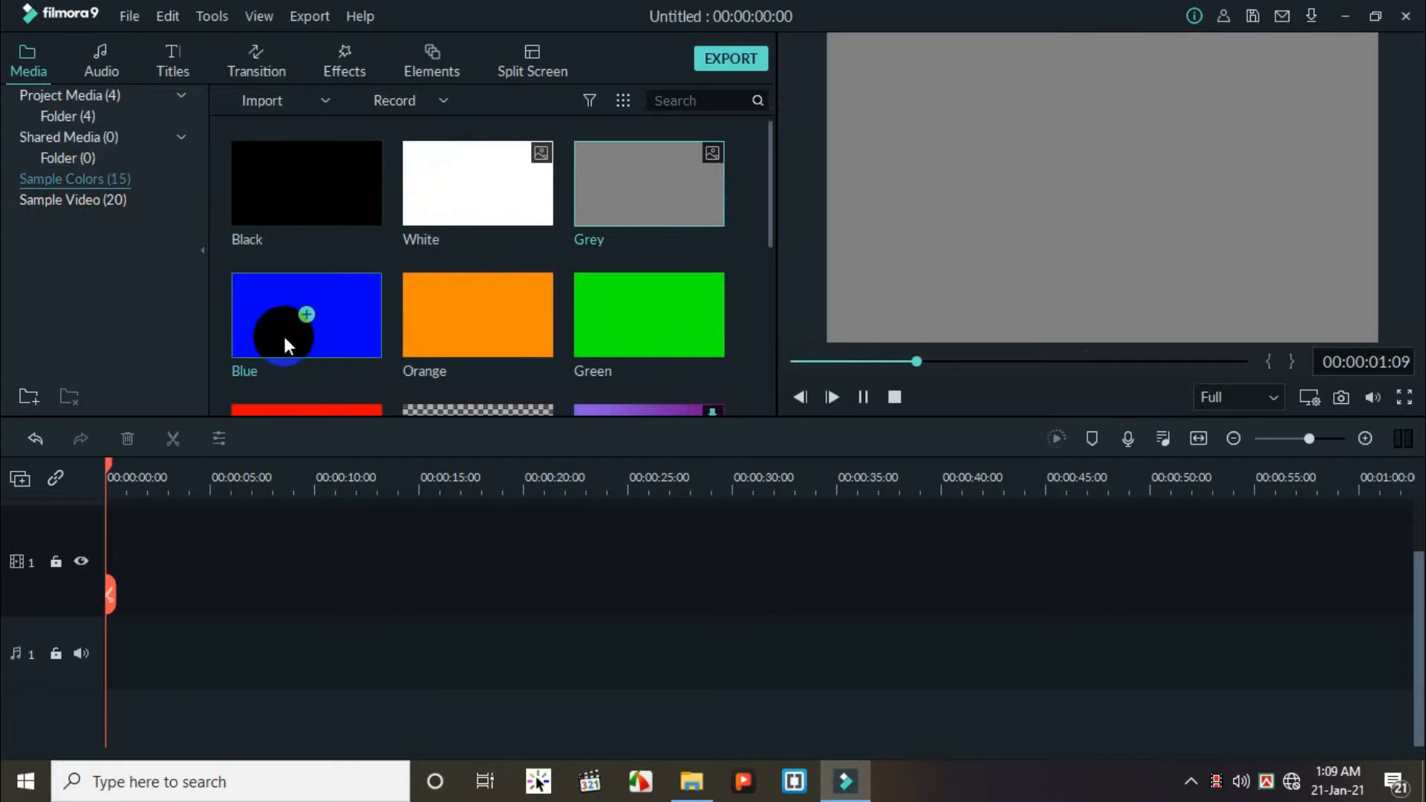
click(281, 332)
click(528, 340)
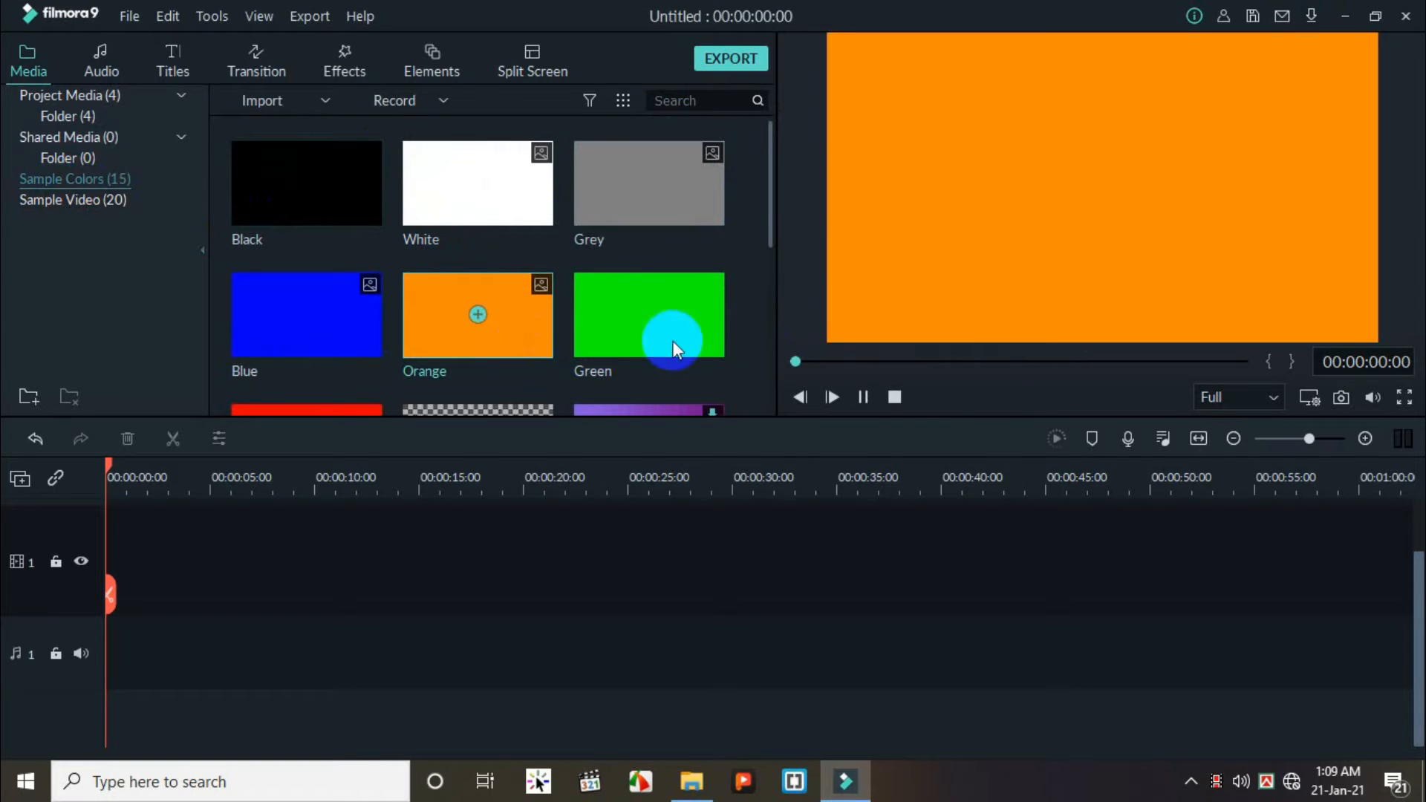
click(652, 315)
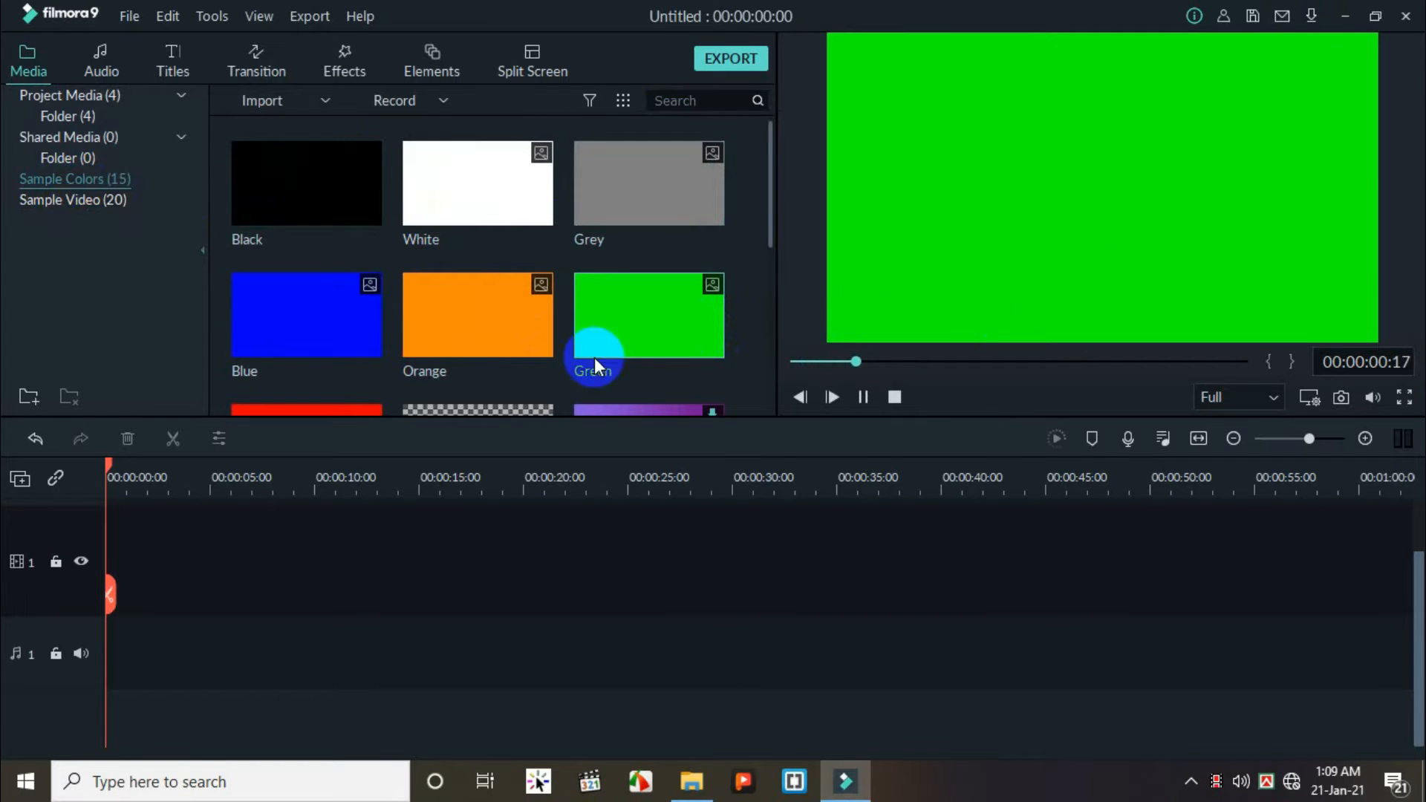
Browse the gradient clips in the Sample Colors collection and try to load Gradient 5.
scroll(567, 362, down, 1)
scroll(358, 310, down, 2)
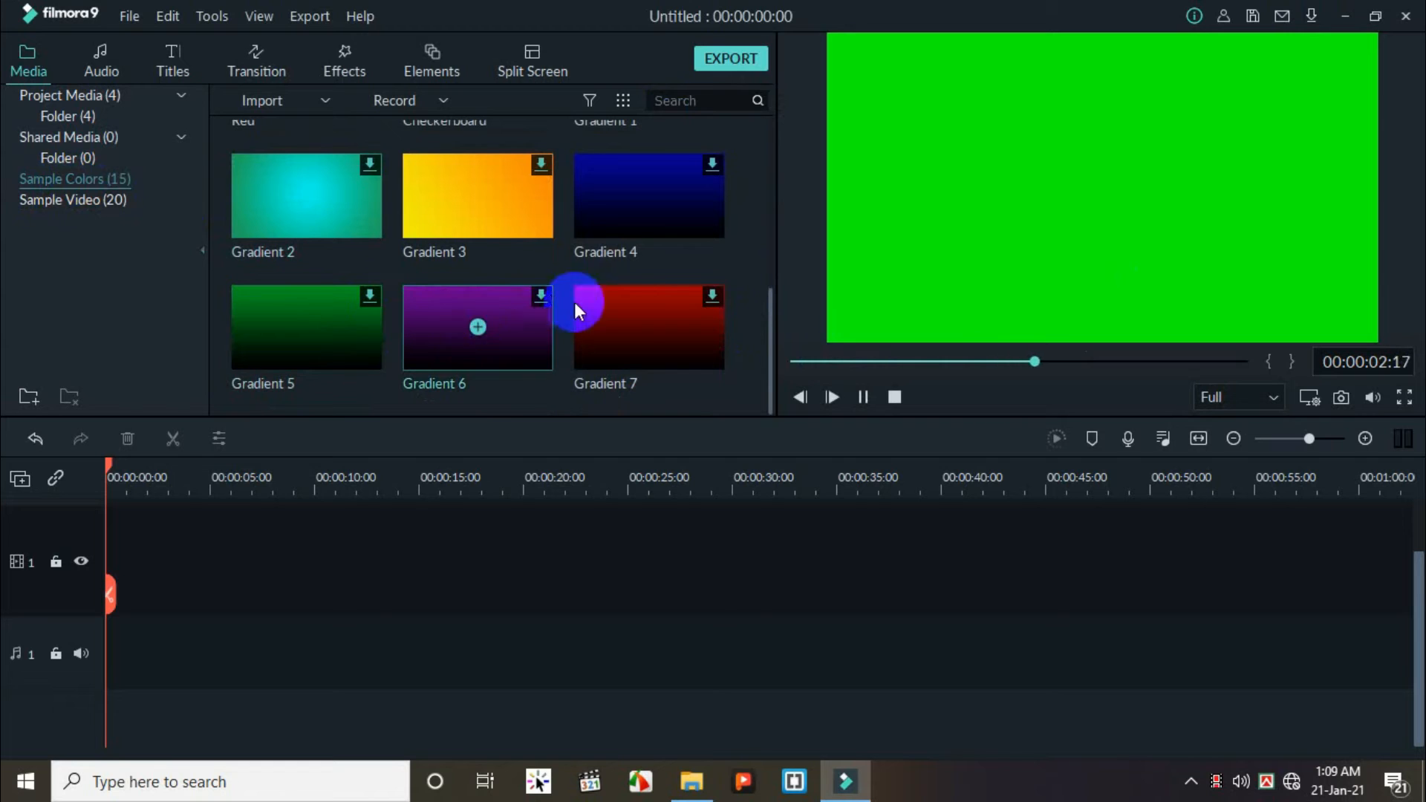
scroll(707, 295, up, 3)
click(627, 301)
scroll(643, 301, down, 3)
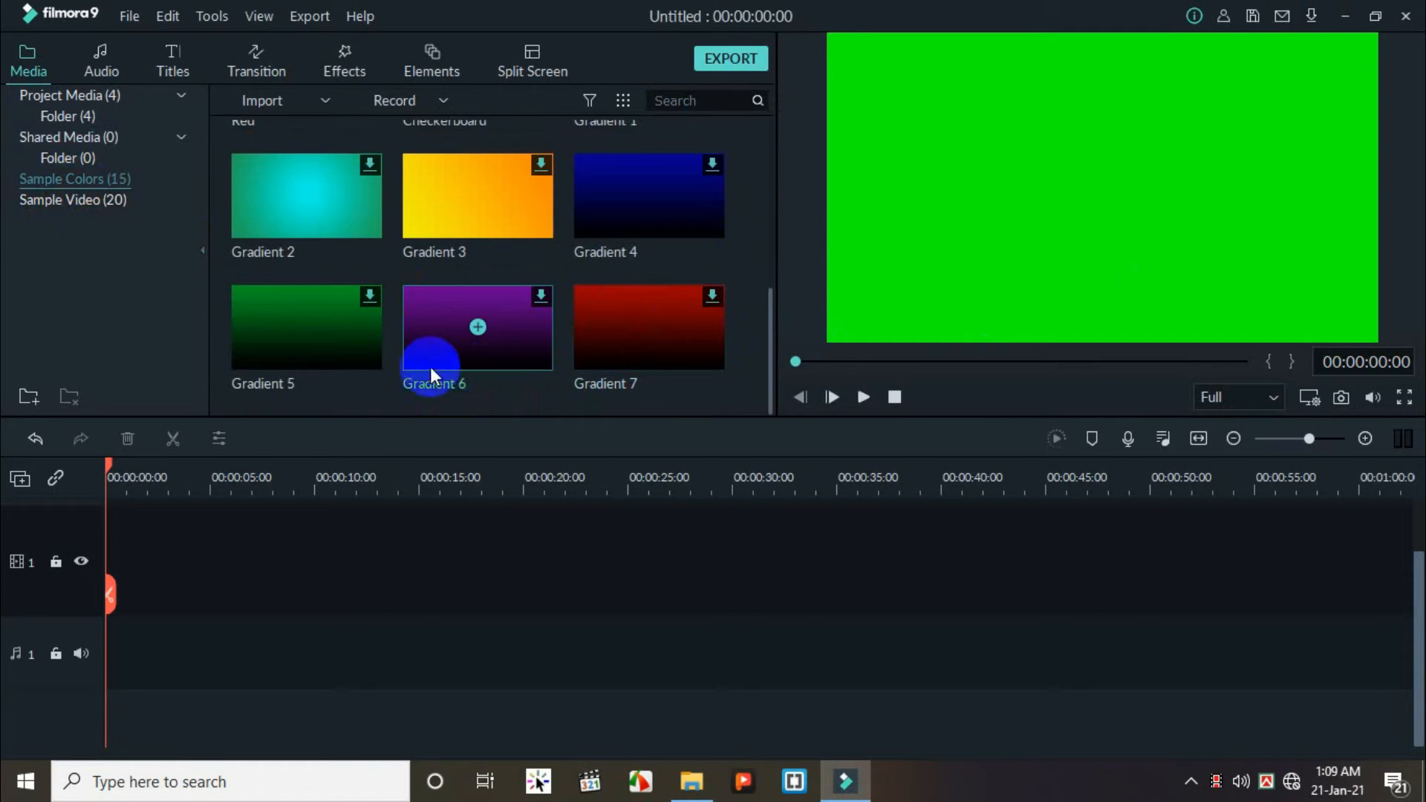
click(360, 351)
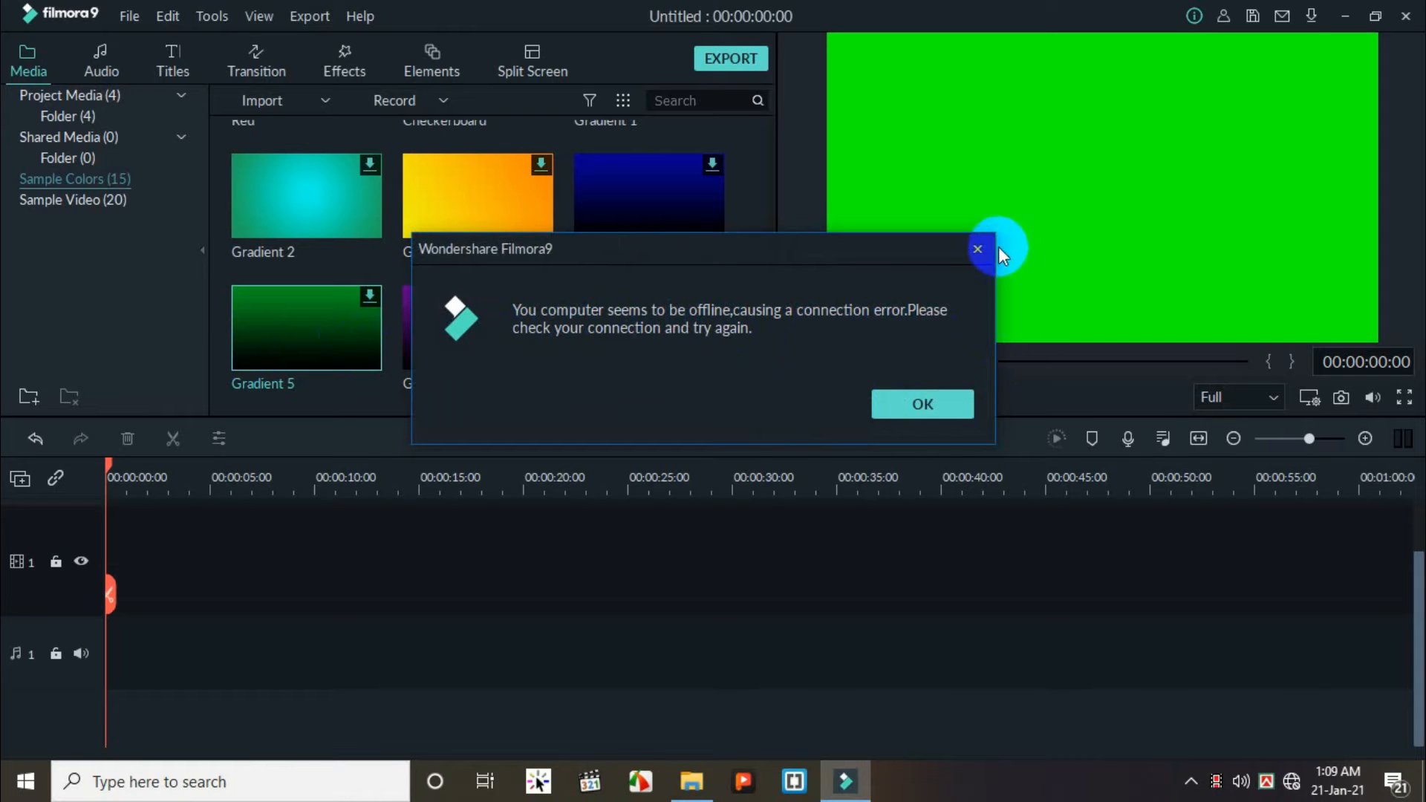
click(973, 254)
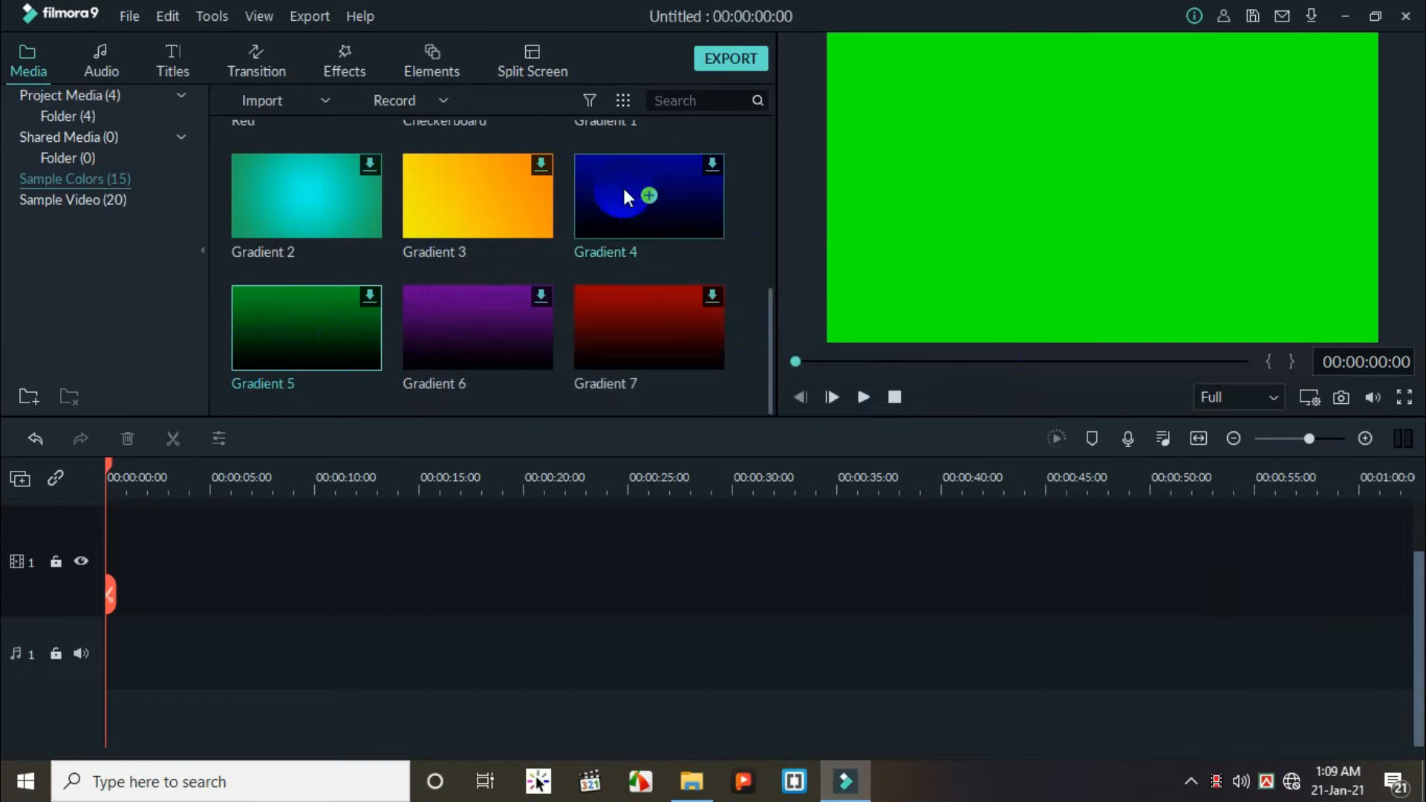
Browse the Sample Video collection and preview its Travel 01 and Travel 03 clips.
click(56, 206)
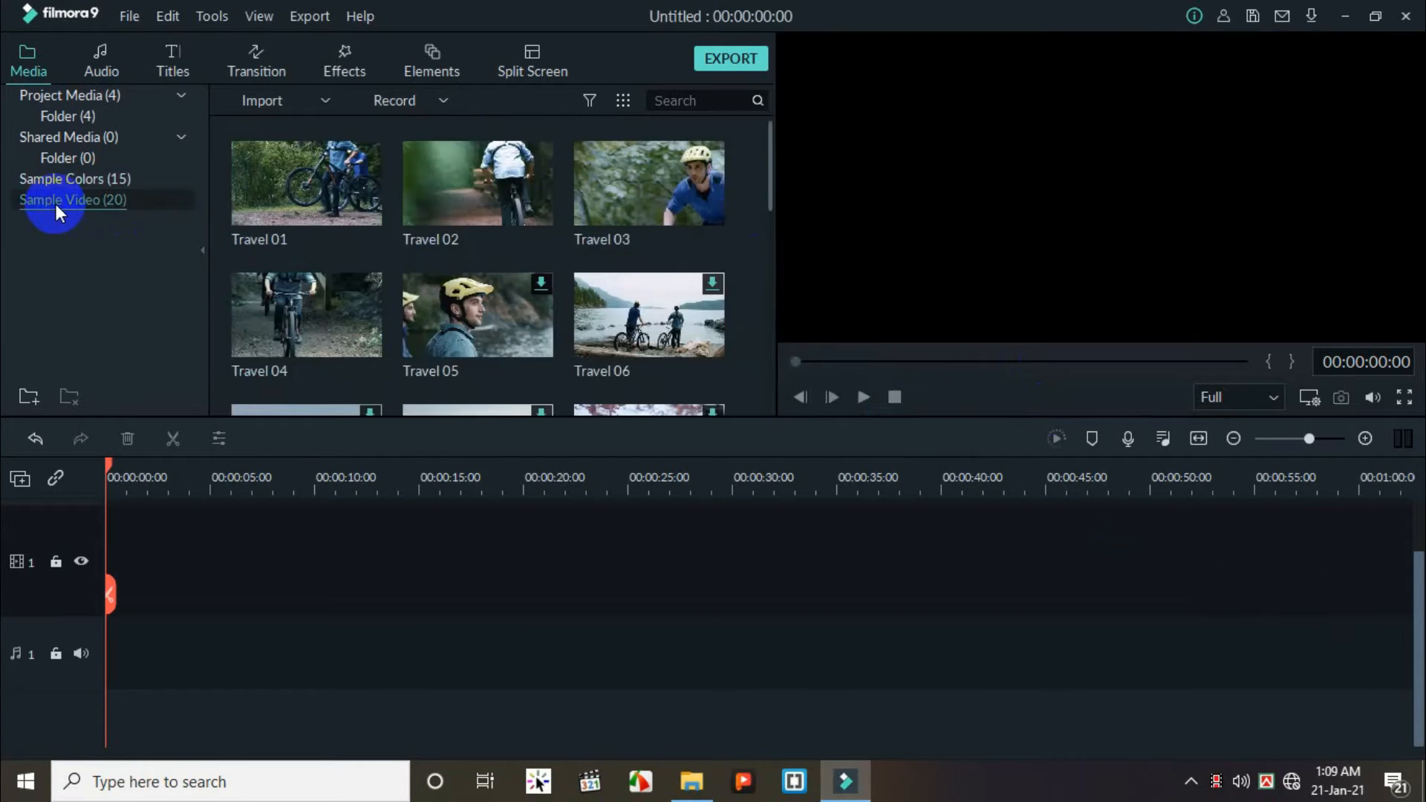
double_click(355, 211)
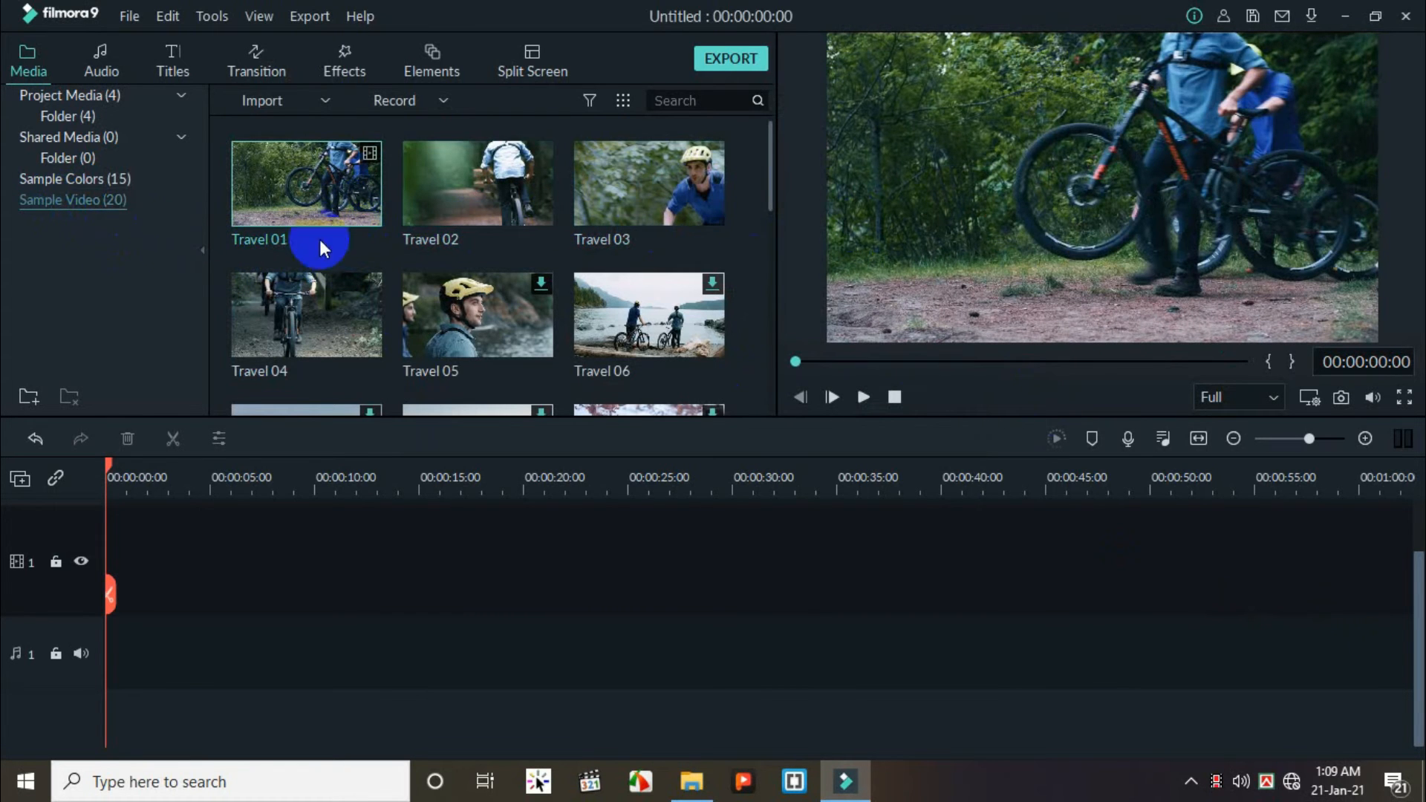
scroll(682, 296, down, 8)
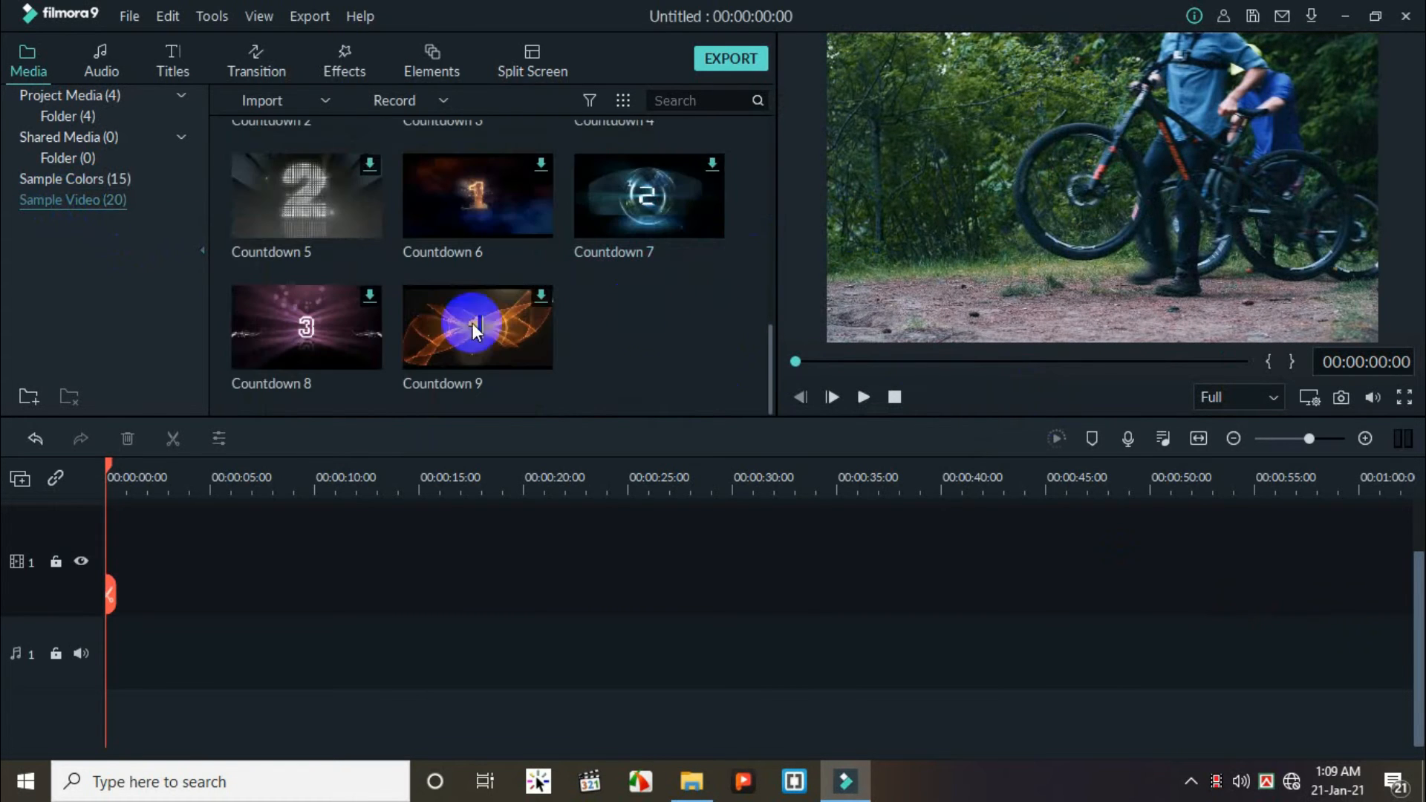
scroll(662, 257, up, 4)
click(661, 257)
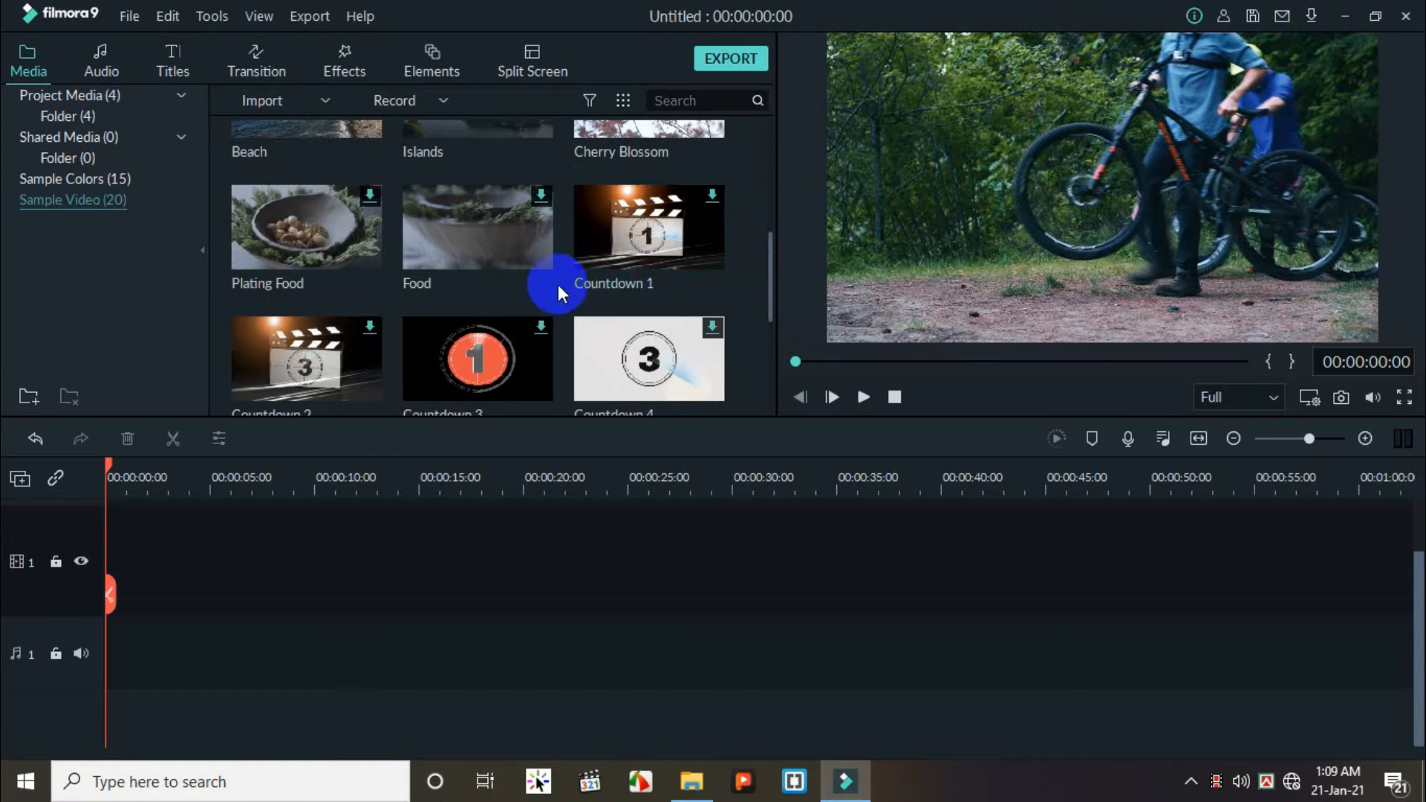
scroll(466, 286, up, 3)
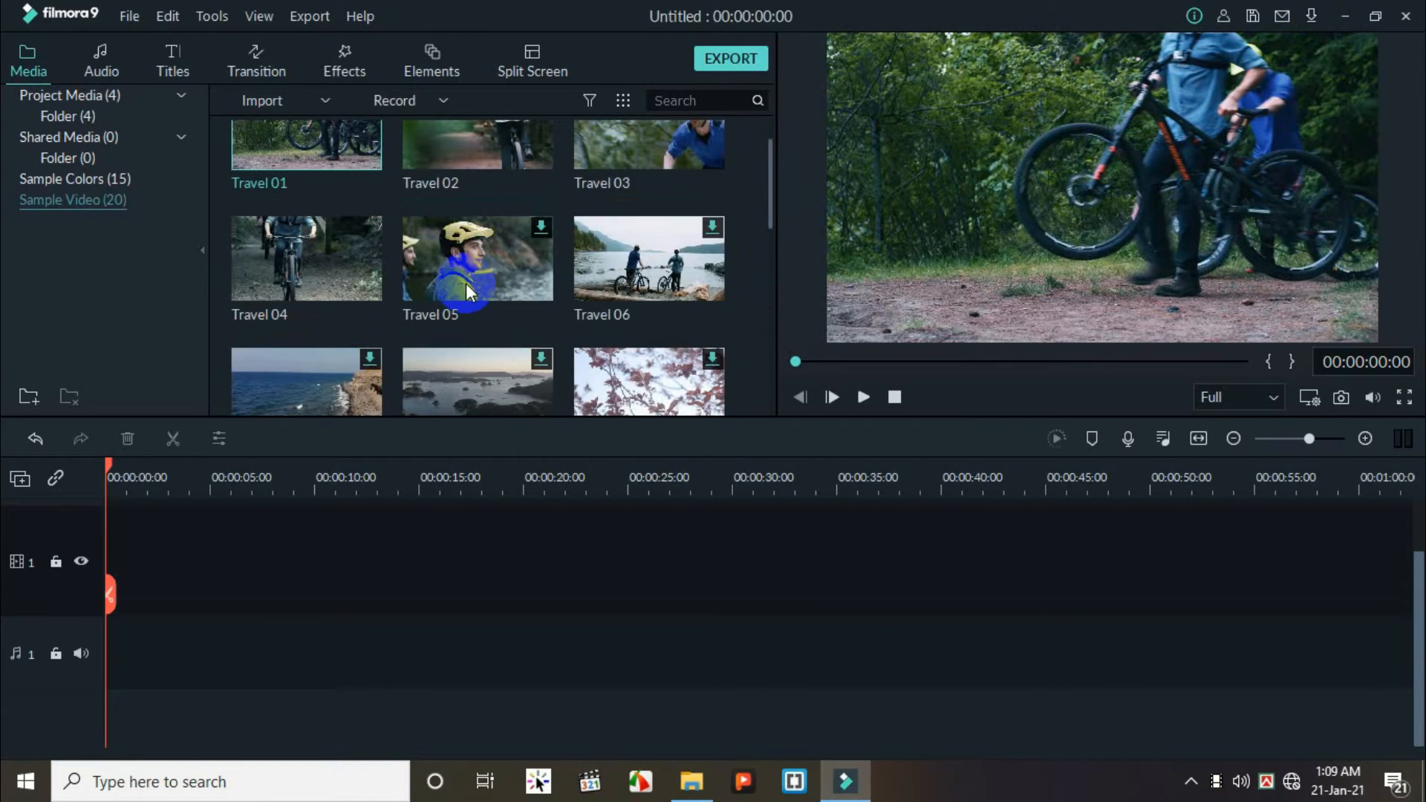
double_click(621, 161)
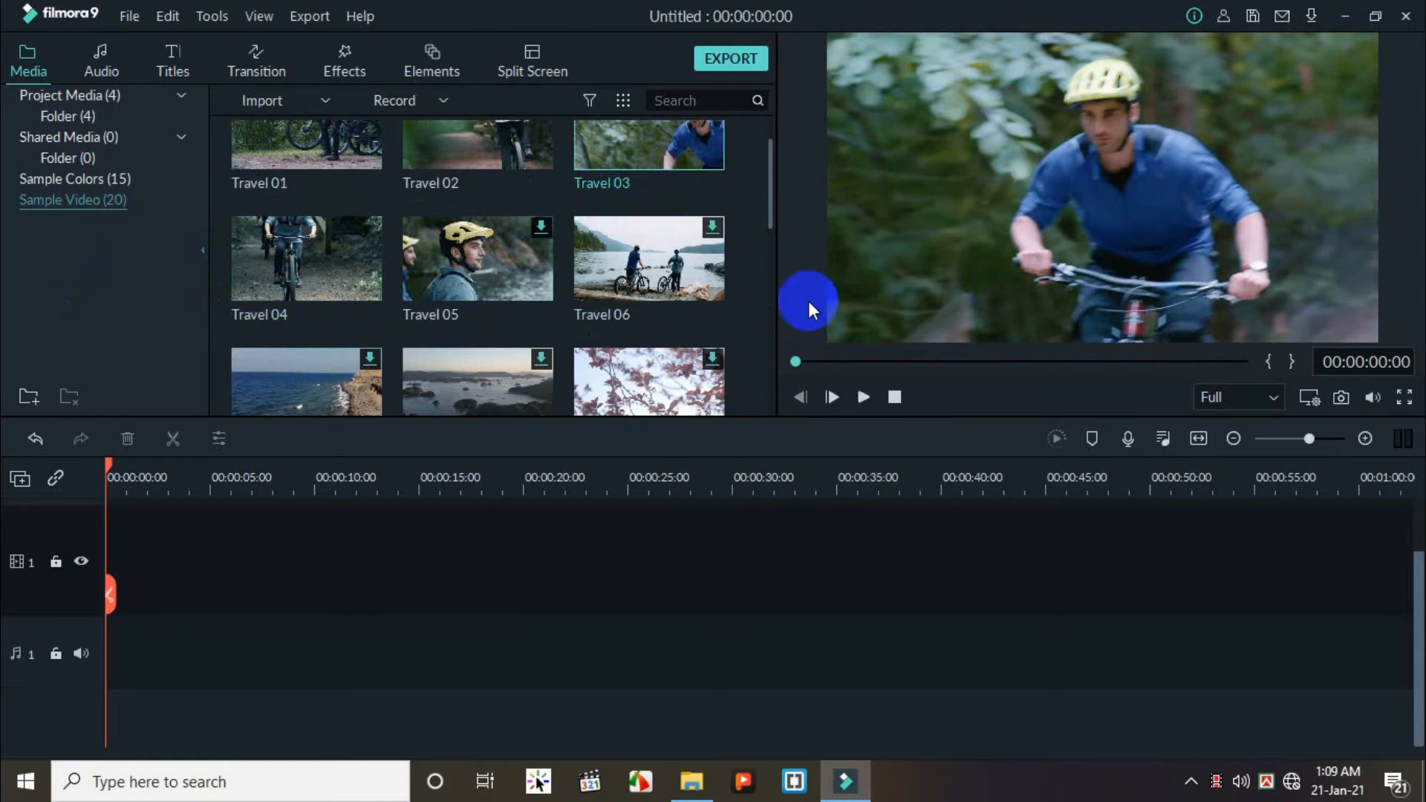
scroll(314, 278, up, 1)
scroll(315, 278, down, 4)
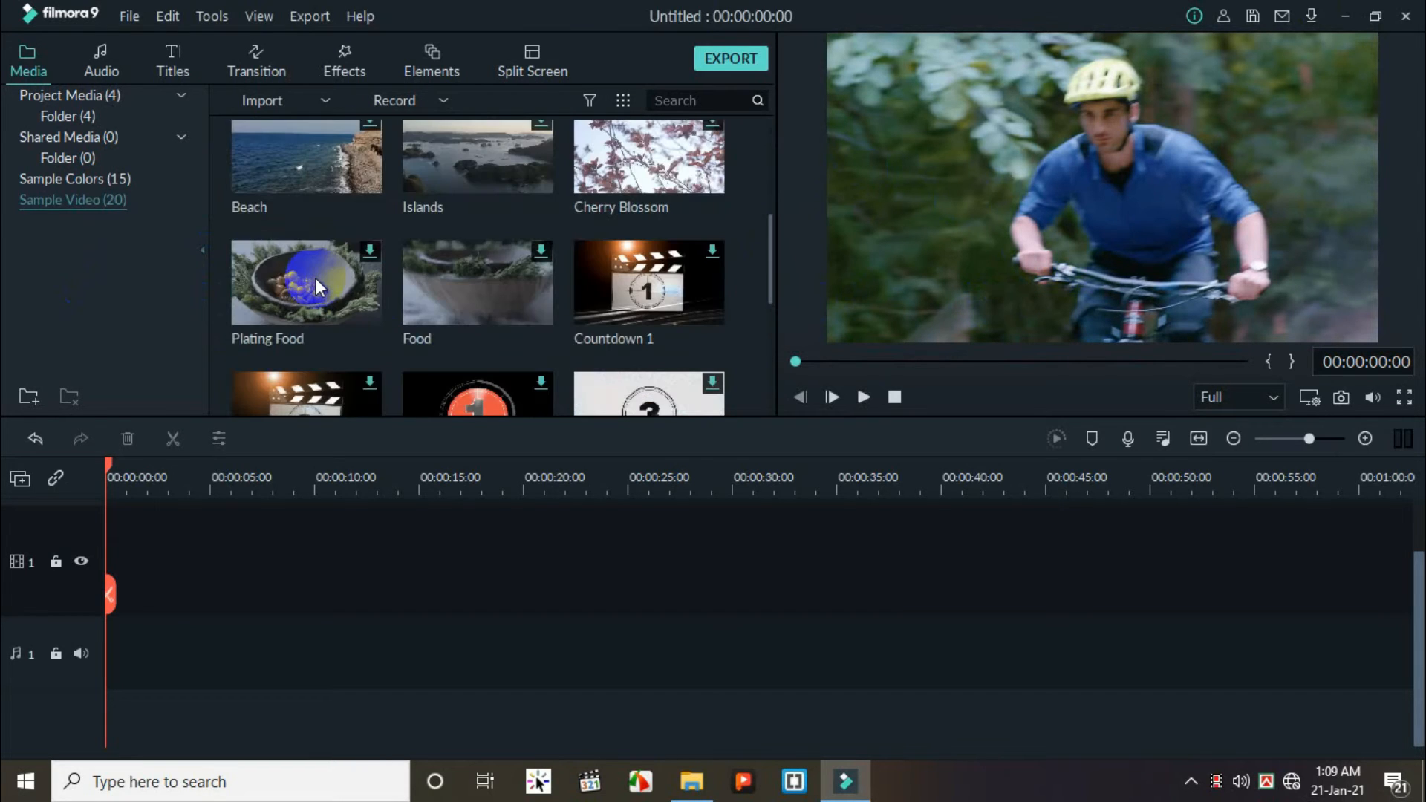
scroll(315, 278, up, 4)
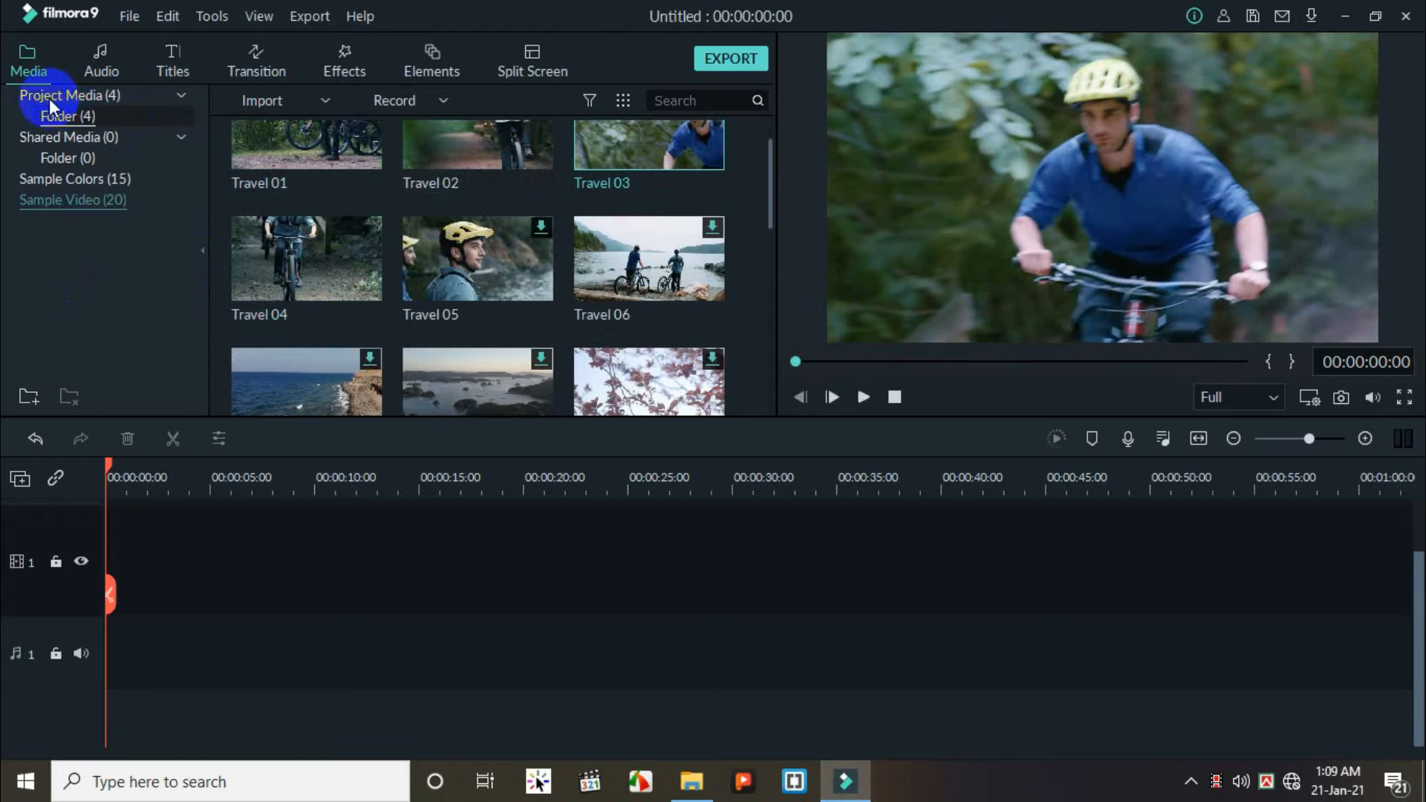
scroll(416, 261, down, 4)
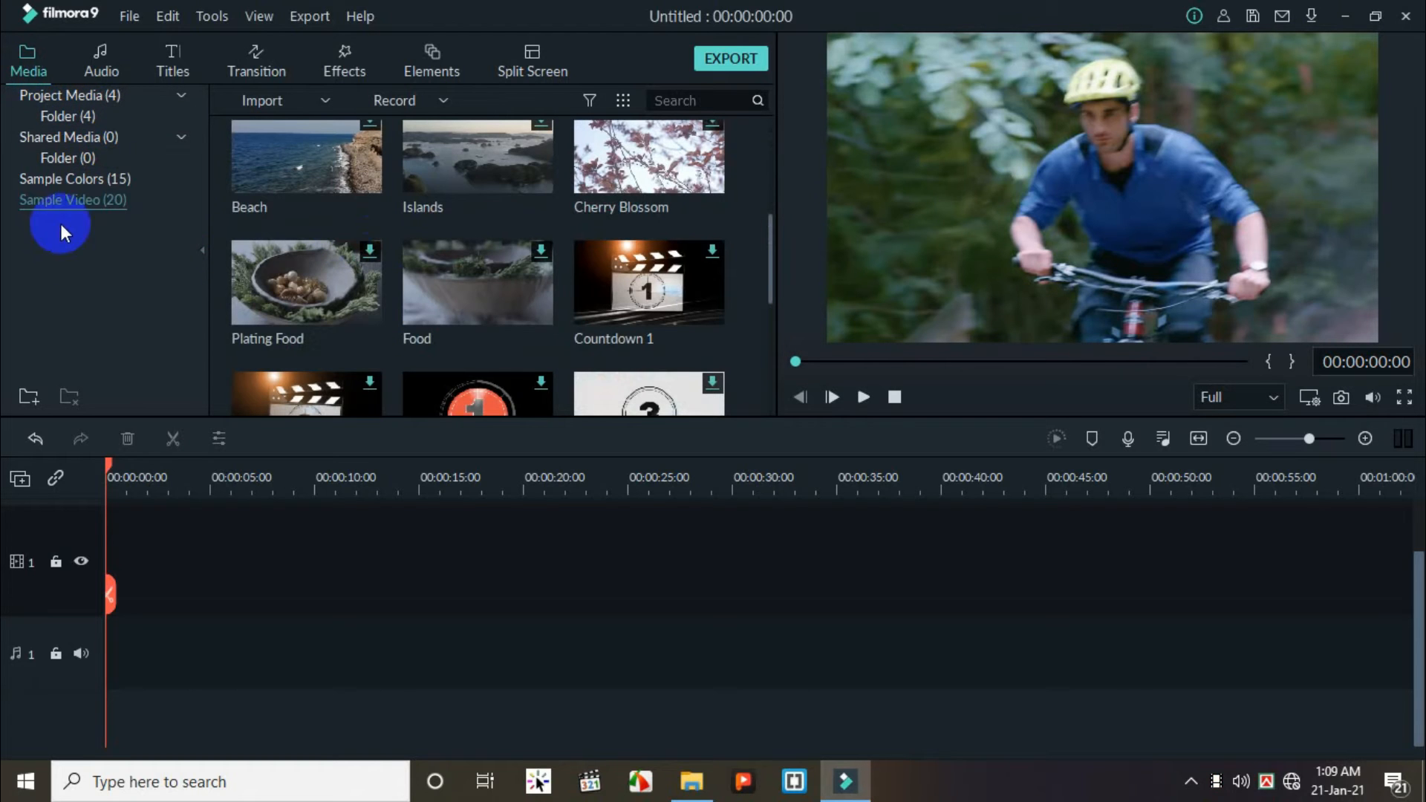
Create a new folder named video under Project Media.
click(61, 96)
click(64, 116)
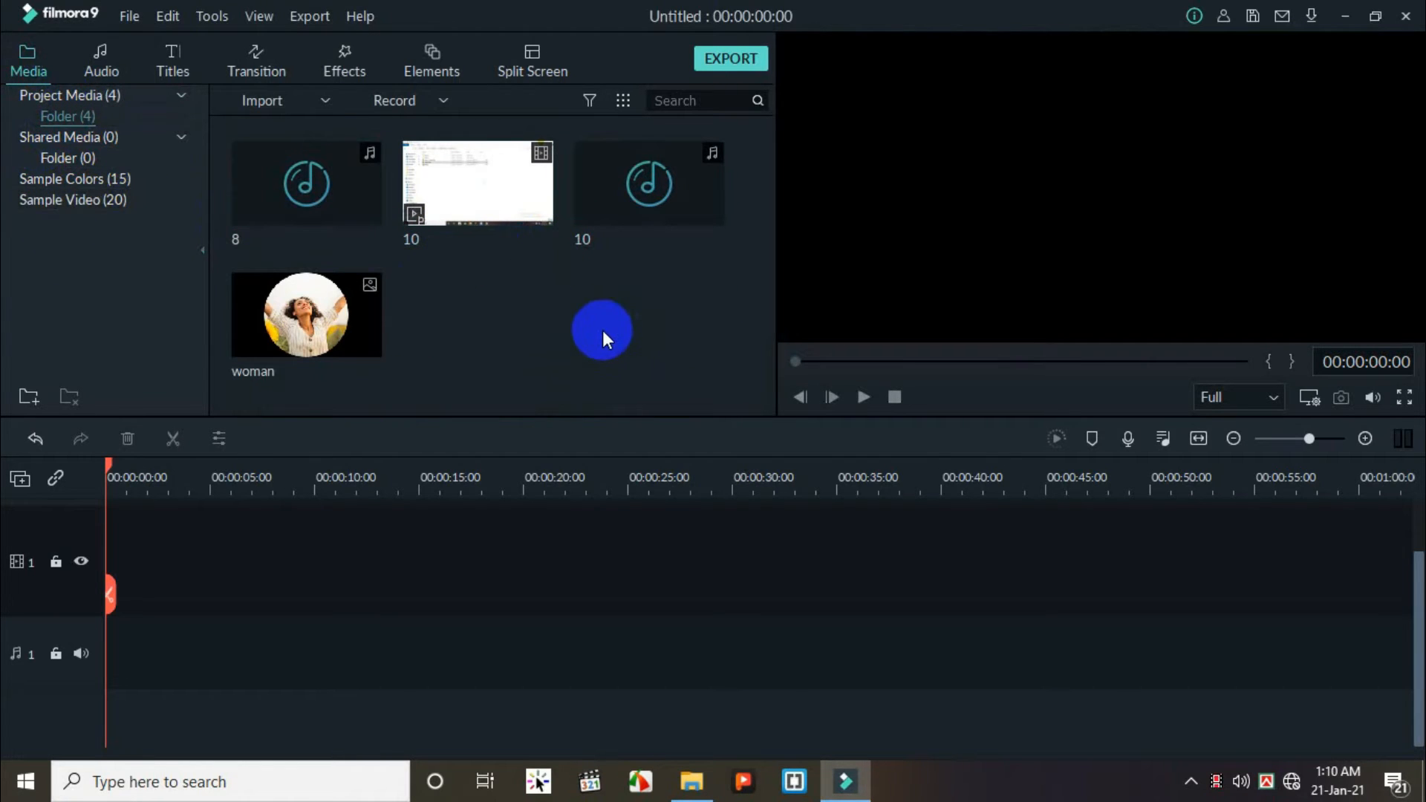
click(557, 235)
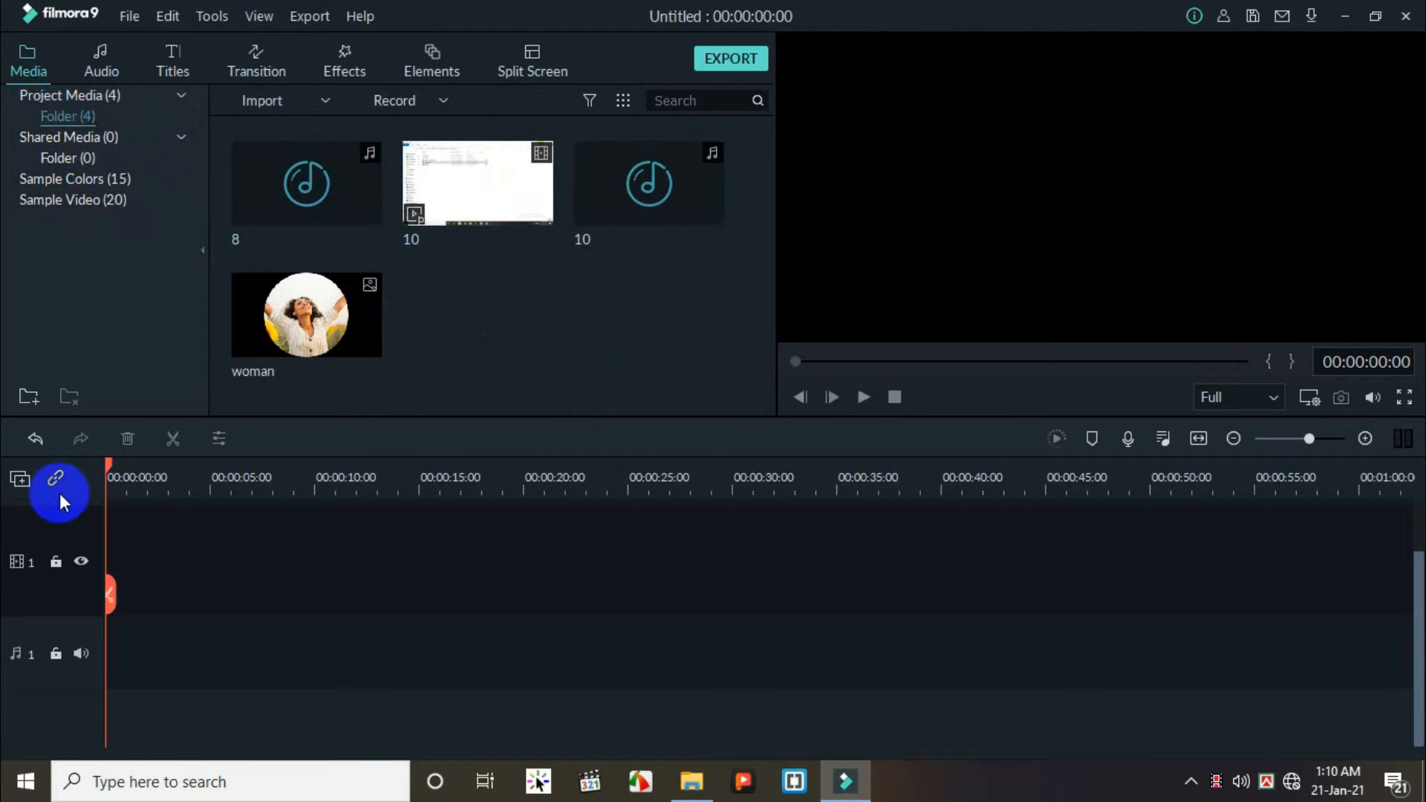
click(30, 399)
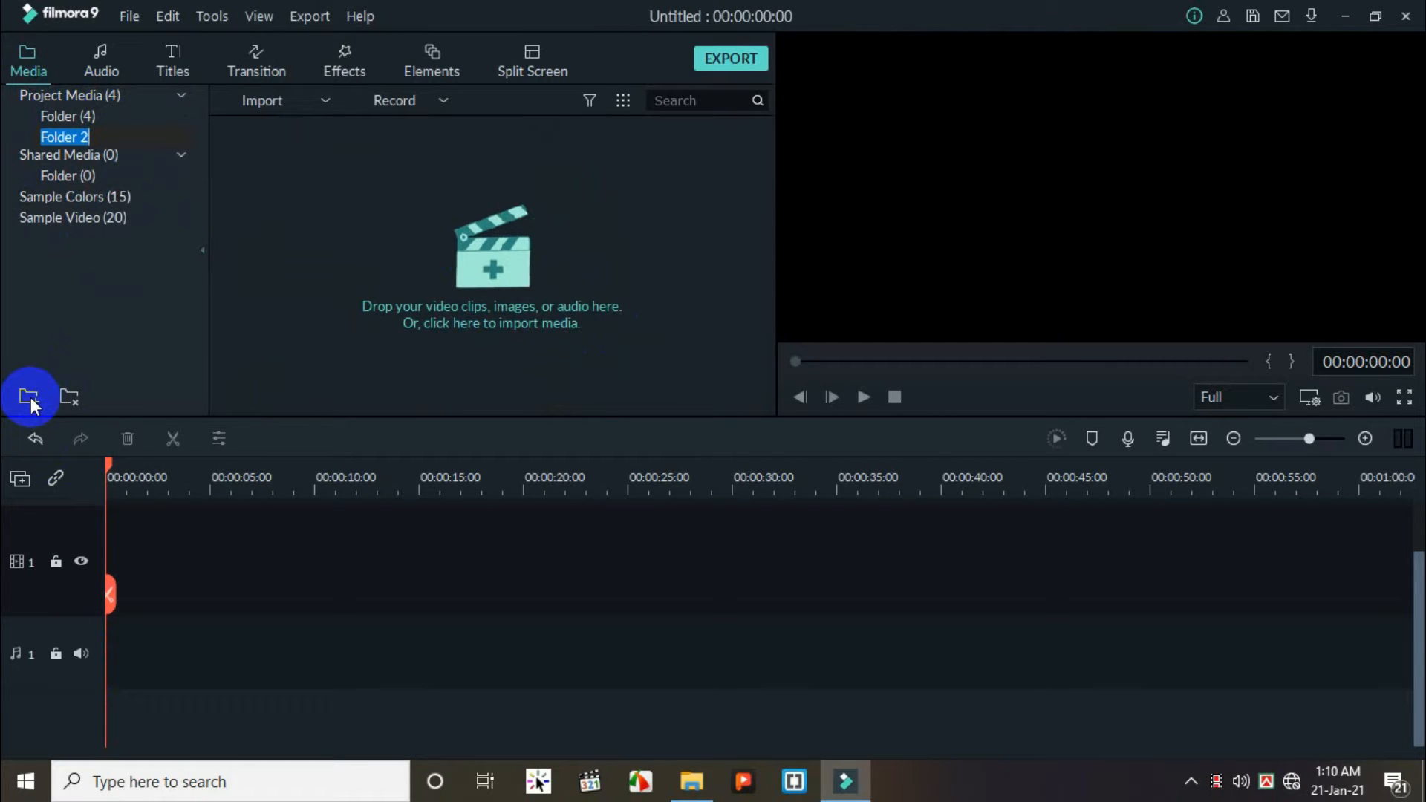
text(video)
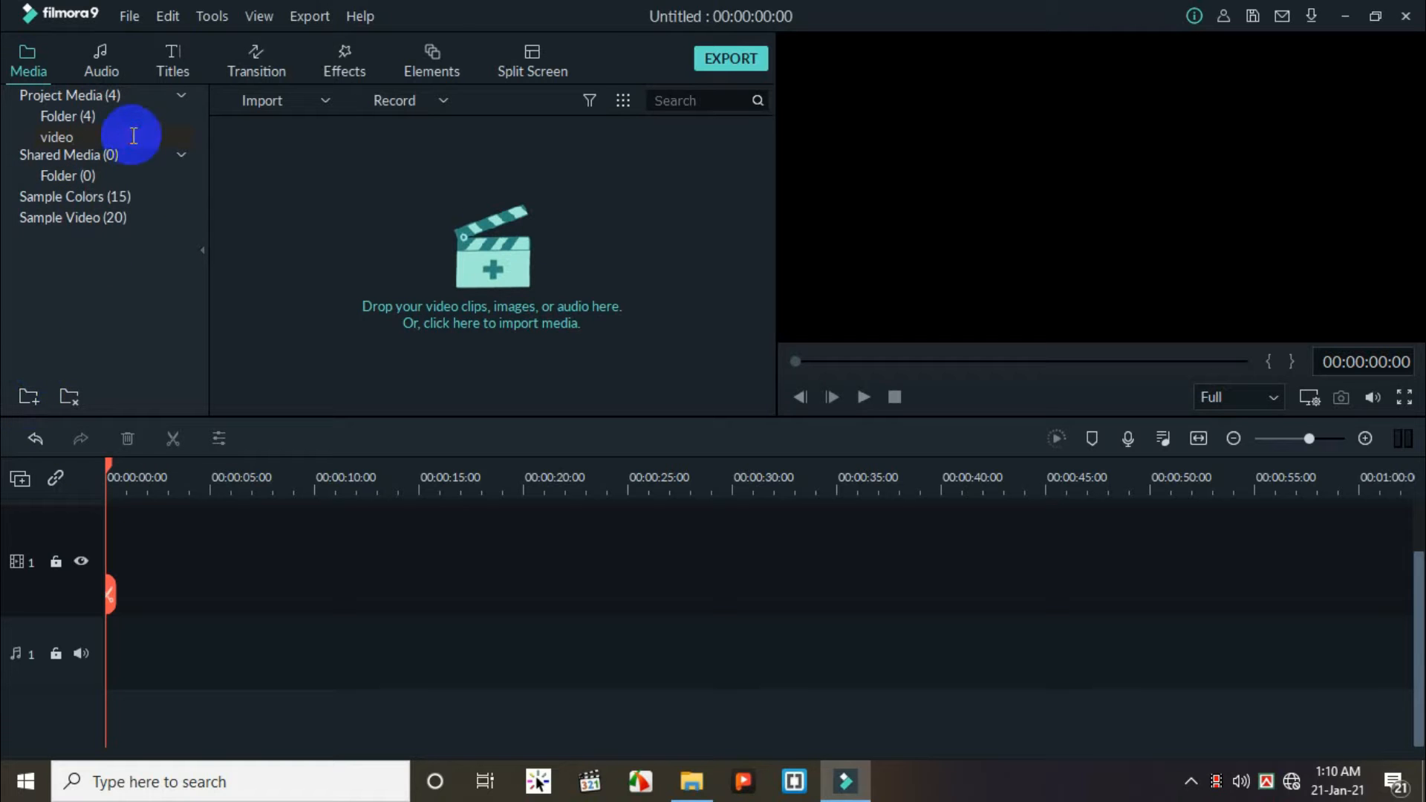
Import the file 10.wmv from the javascript record folder into the video folder.
click(288, 155)
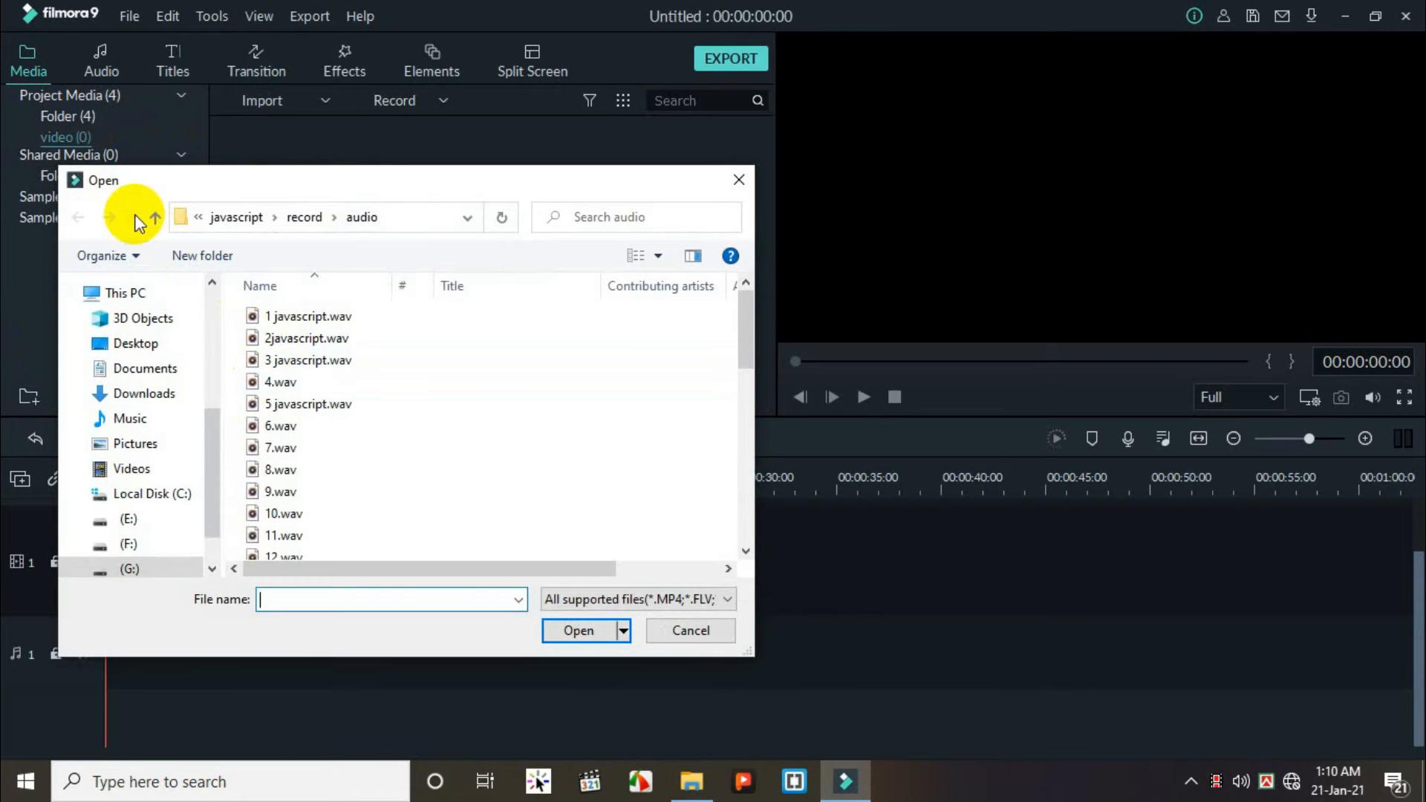
click(154, 220)
scroll(578, 465, down, 3)
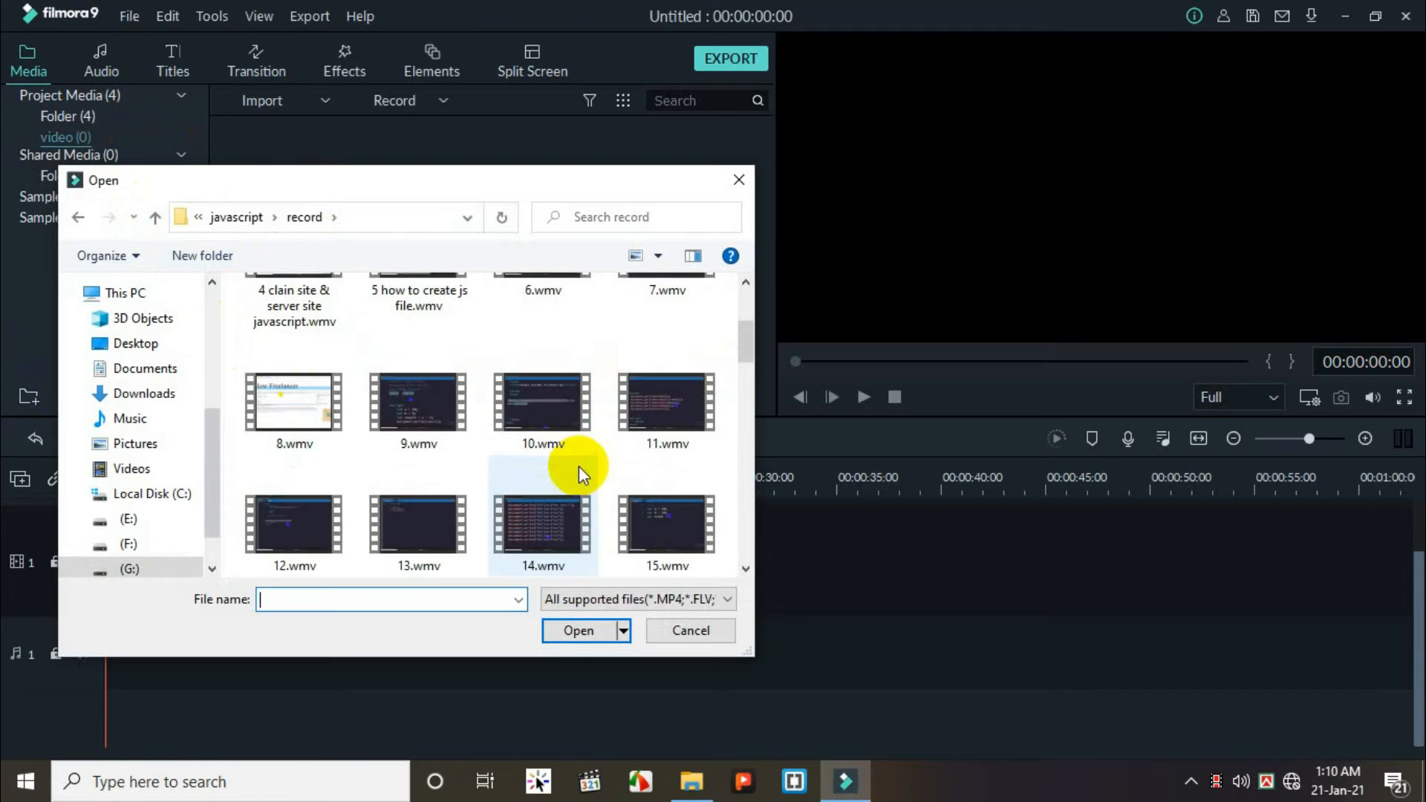
double_click(537, 444)
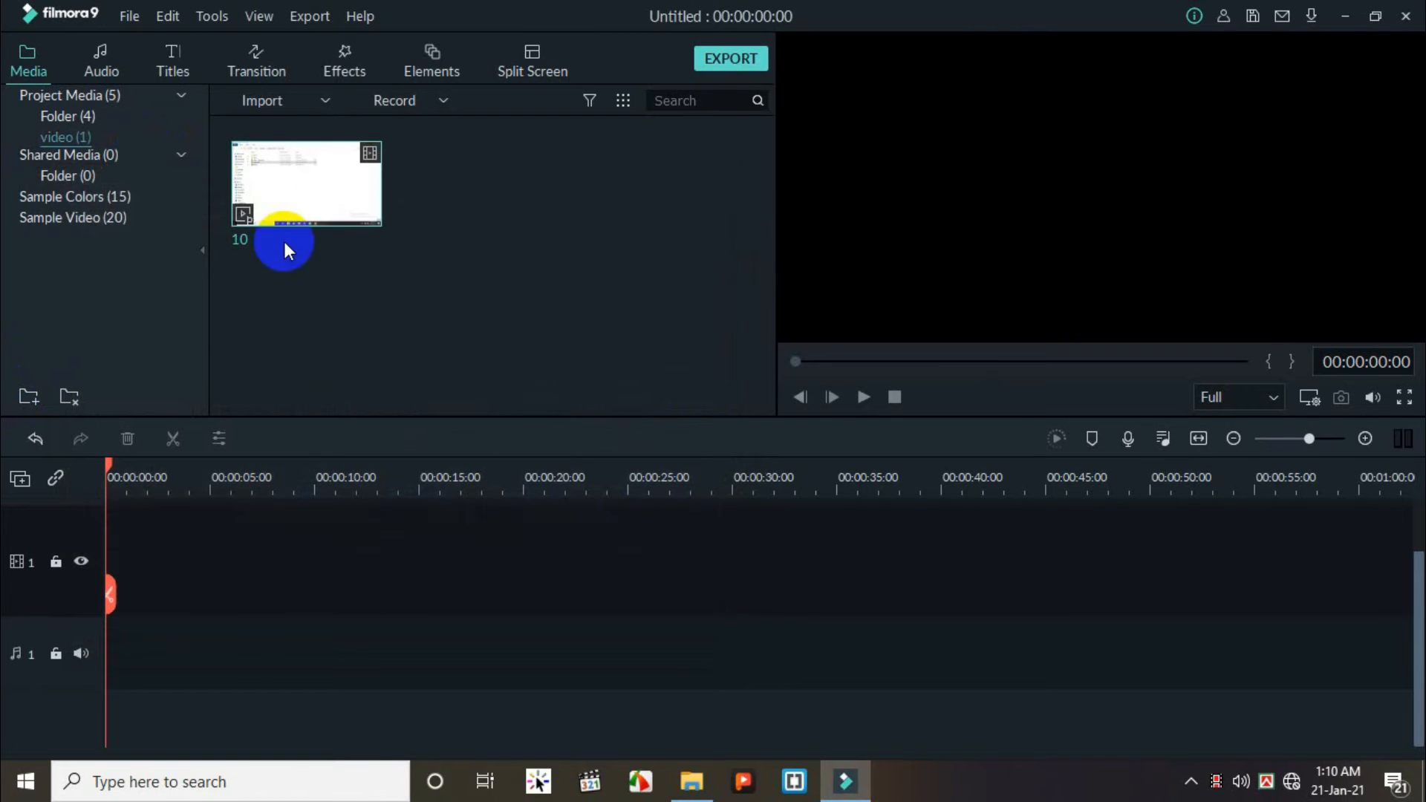
Delete the video clip 10 from the original Project Media folder.
click(59, 116)
click(405, 176)
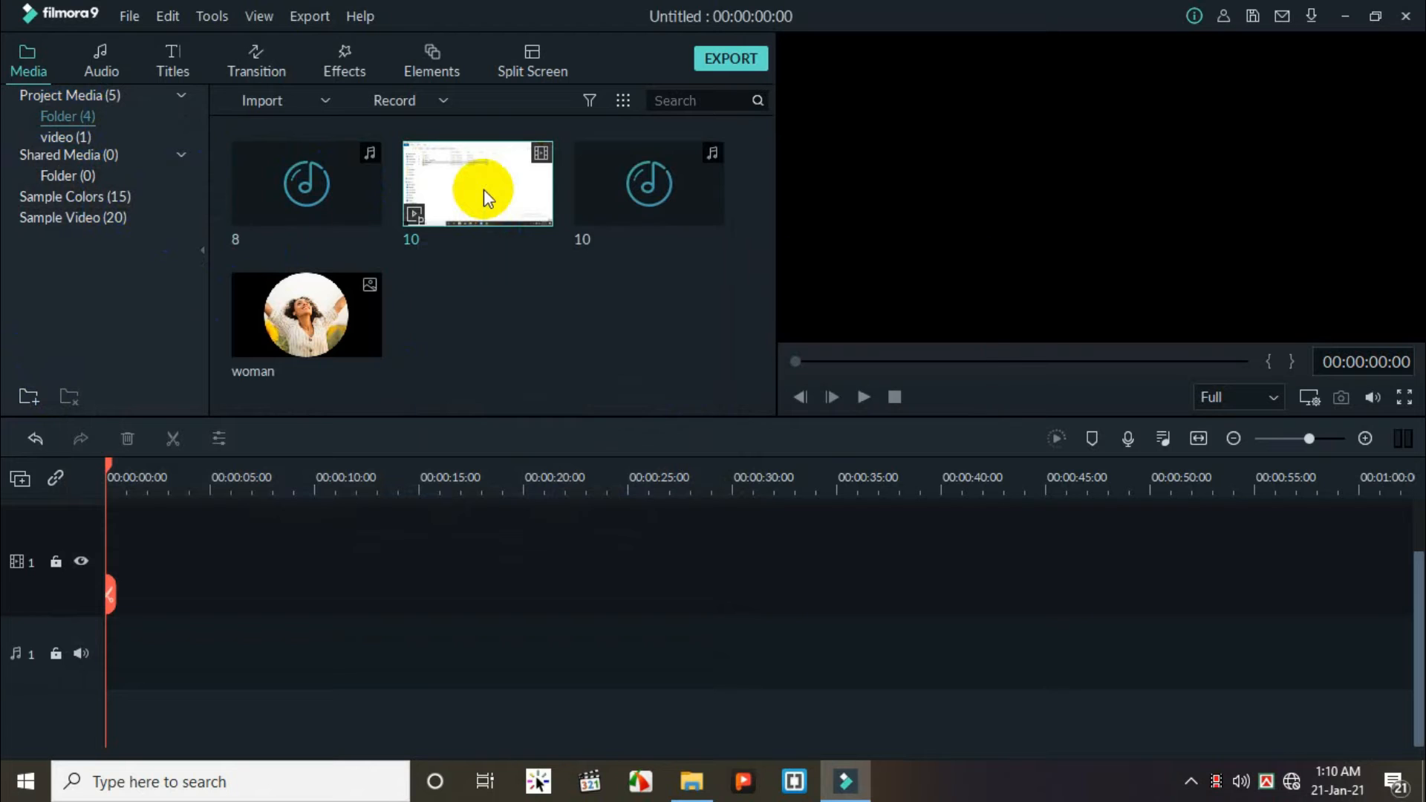
key(Delete)
click(822, 400)
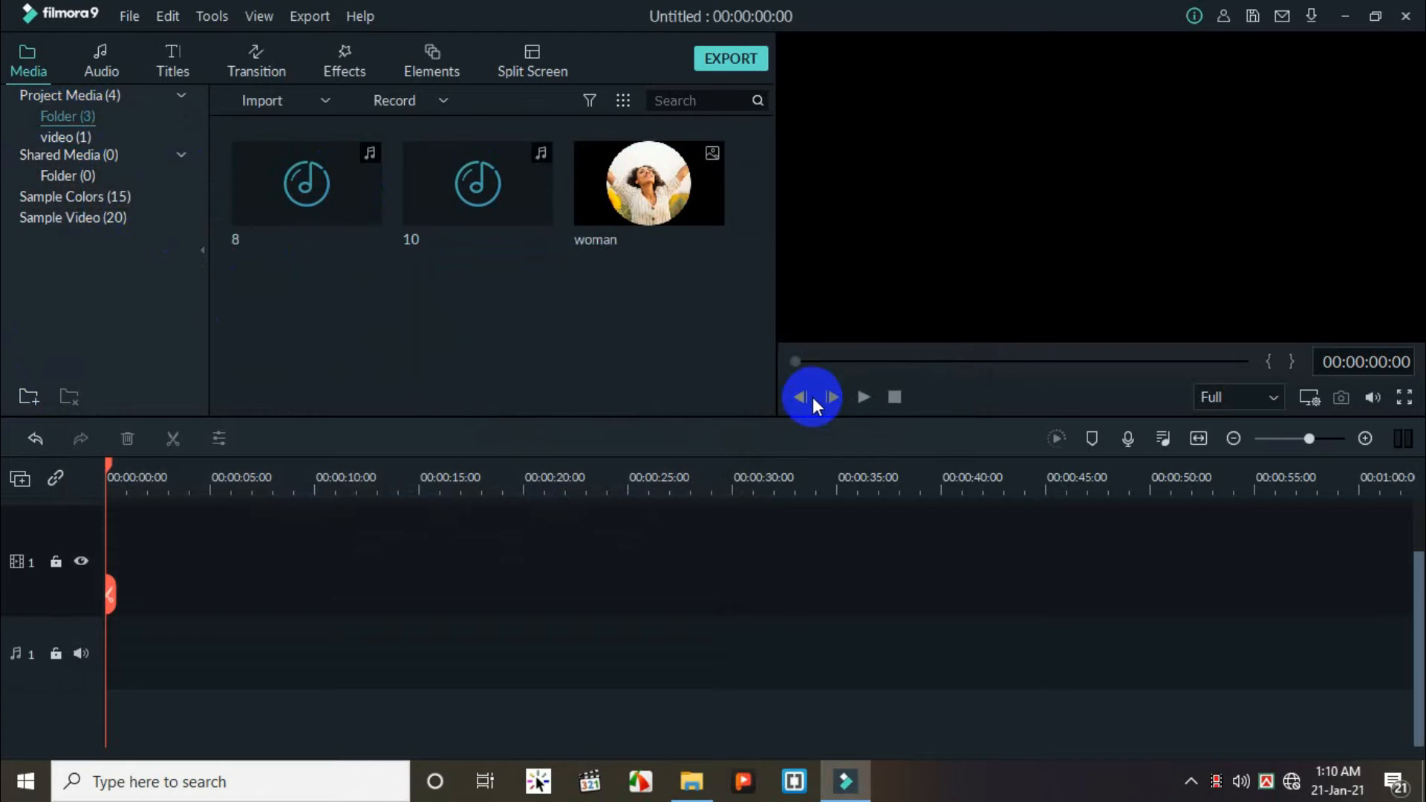
Compare the clips in the original Project Media folder with those in the video folder.
drag(734, 319, 275, 222)
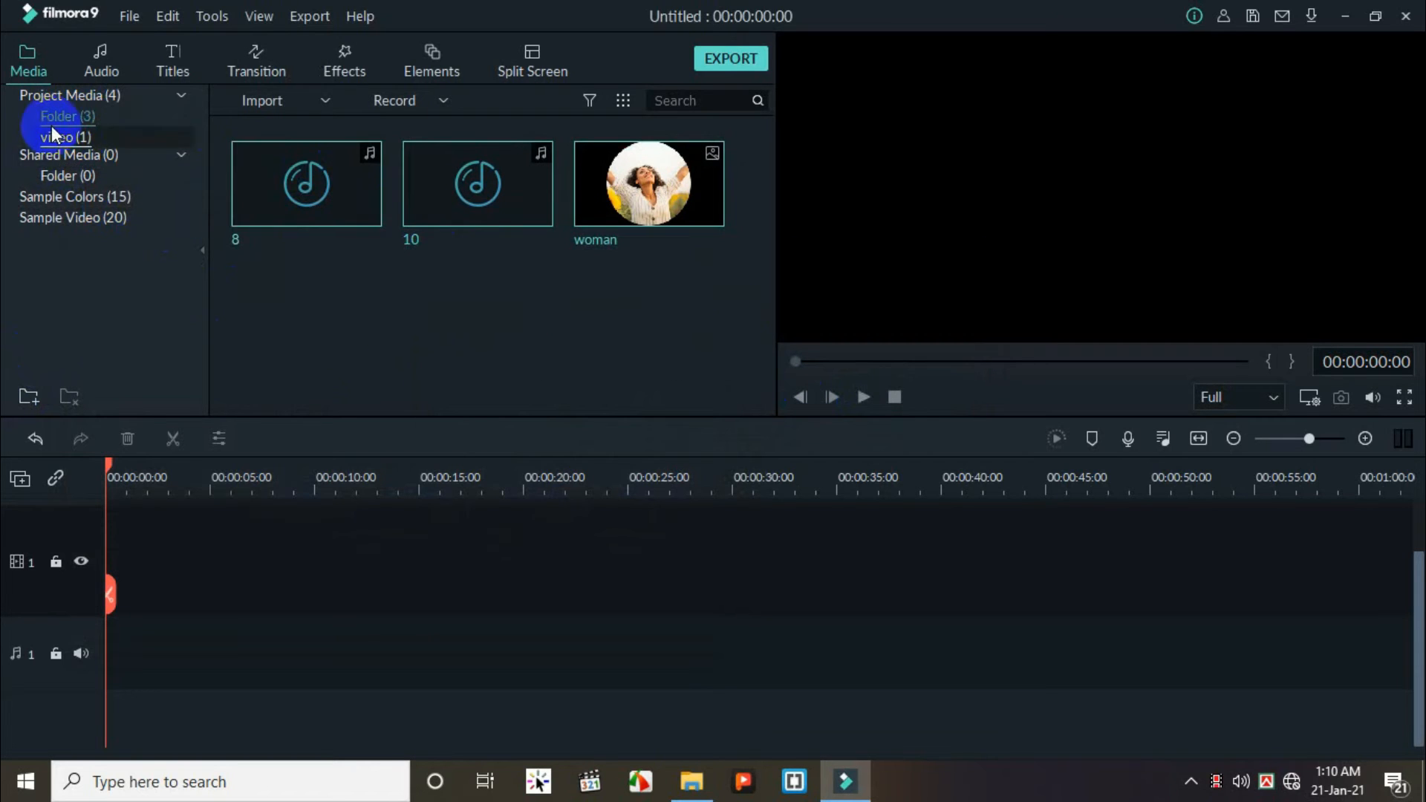
click(50, 140)
click(279, 268)
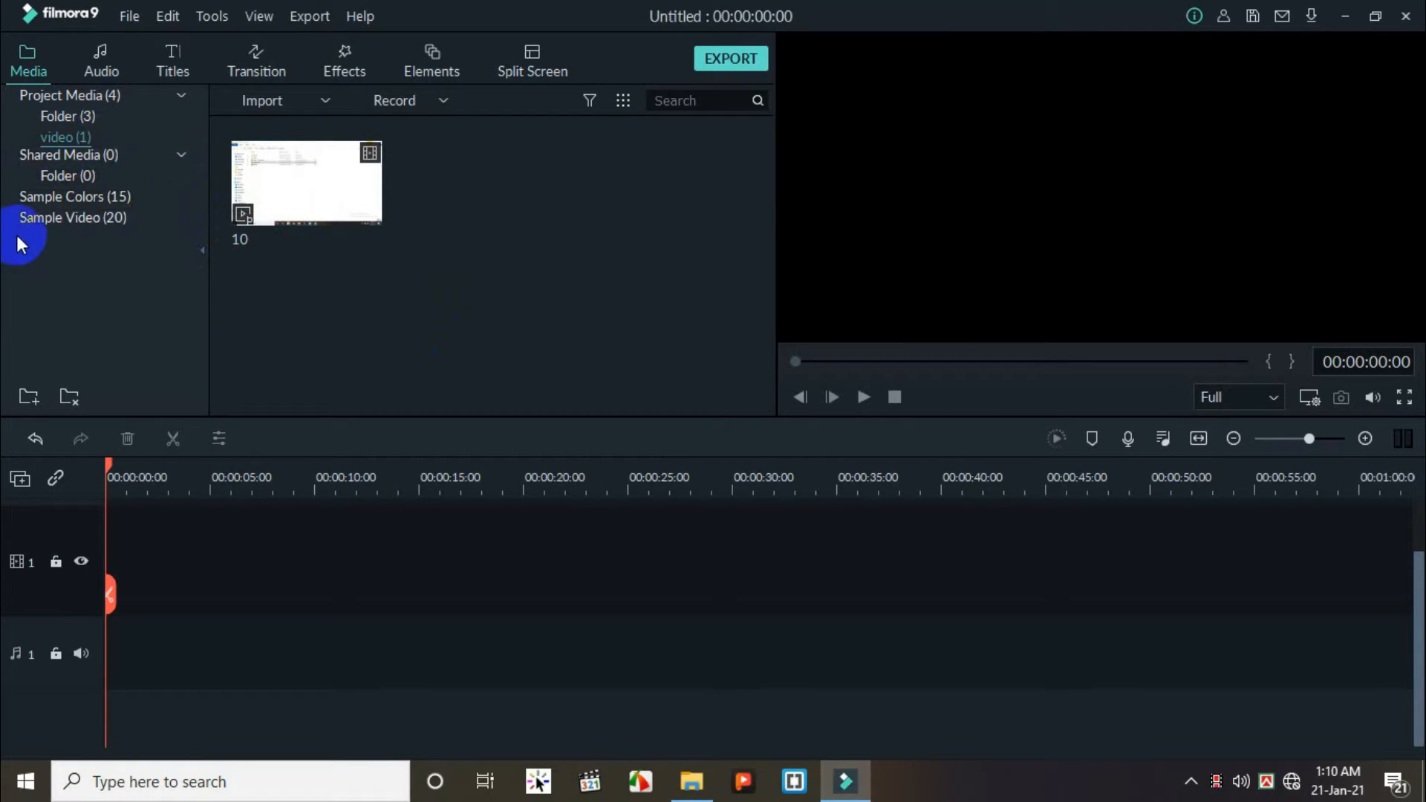
Delete the video folder and its clip from Project Media.
click(80, 119)
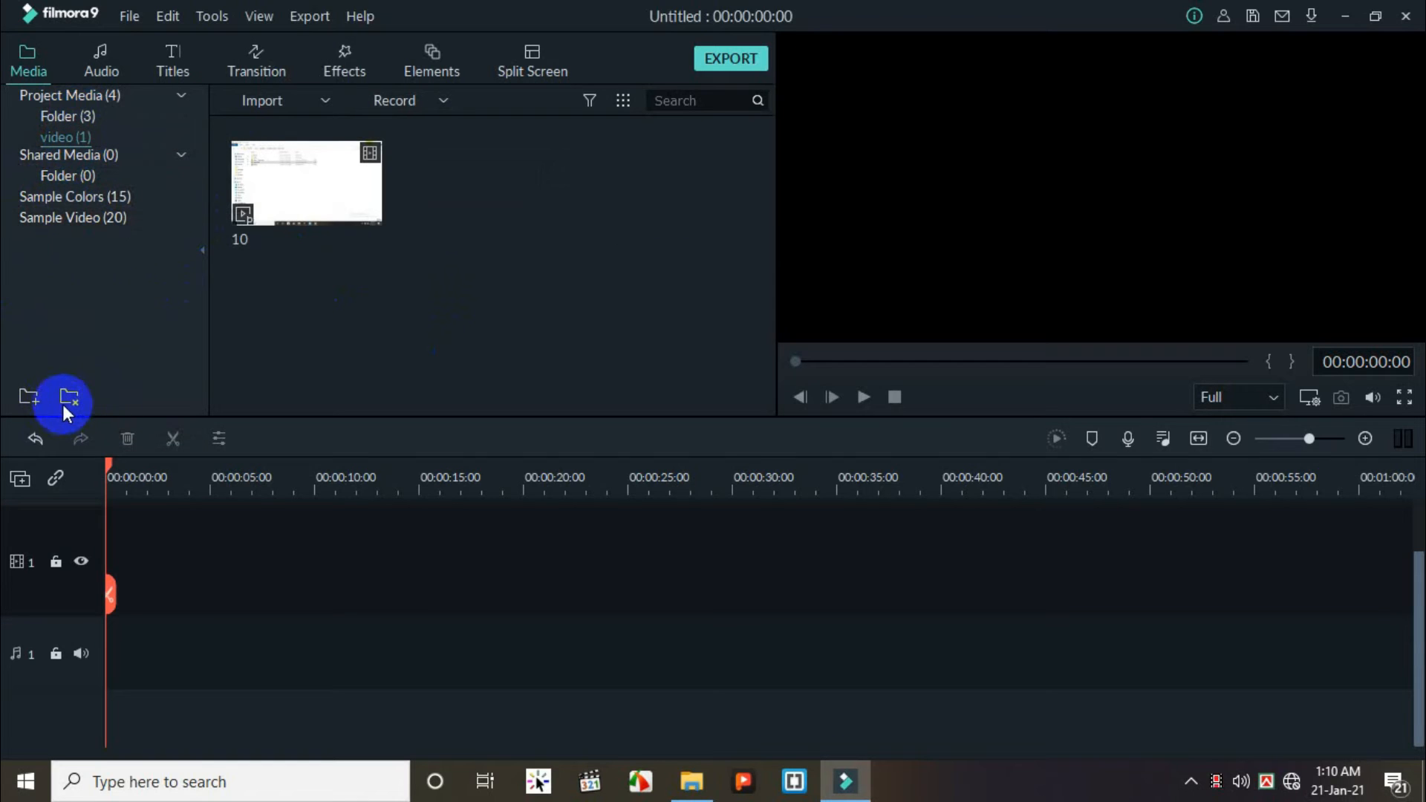
click(64, 401)
click(799, 394)
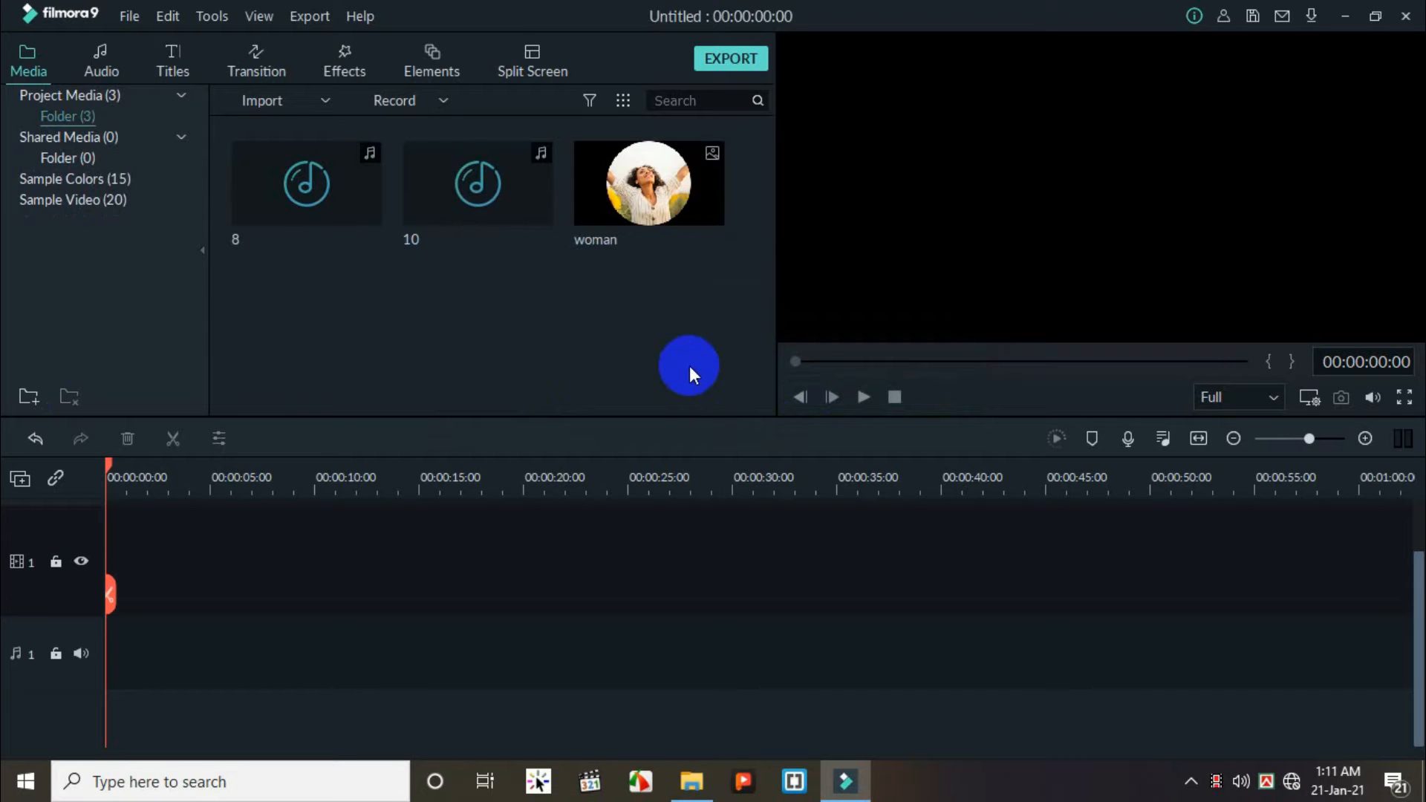
Examine the available options for importing media and for recording from webcam, PC screen or voiceover.
click(297, 98)
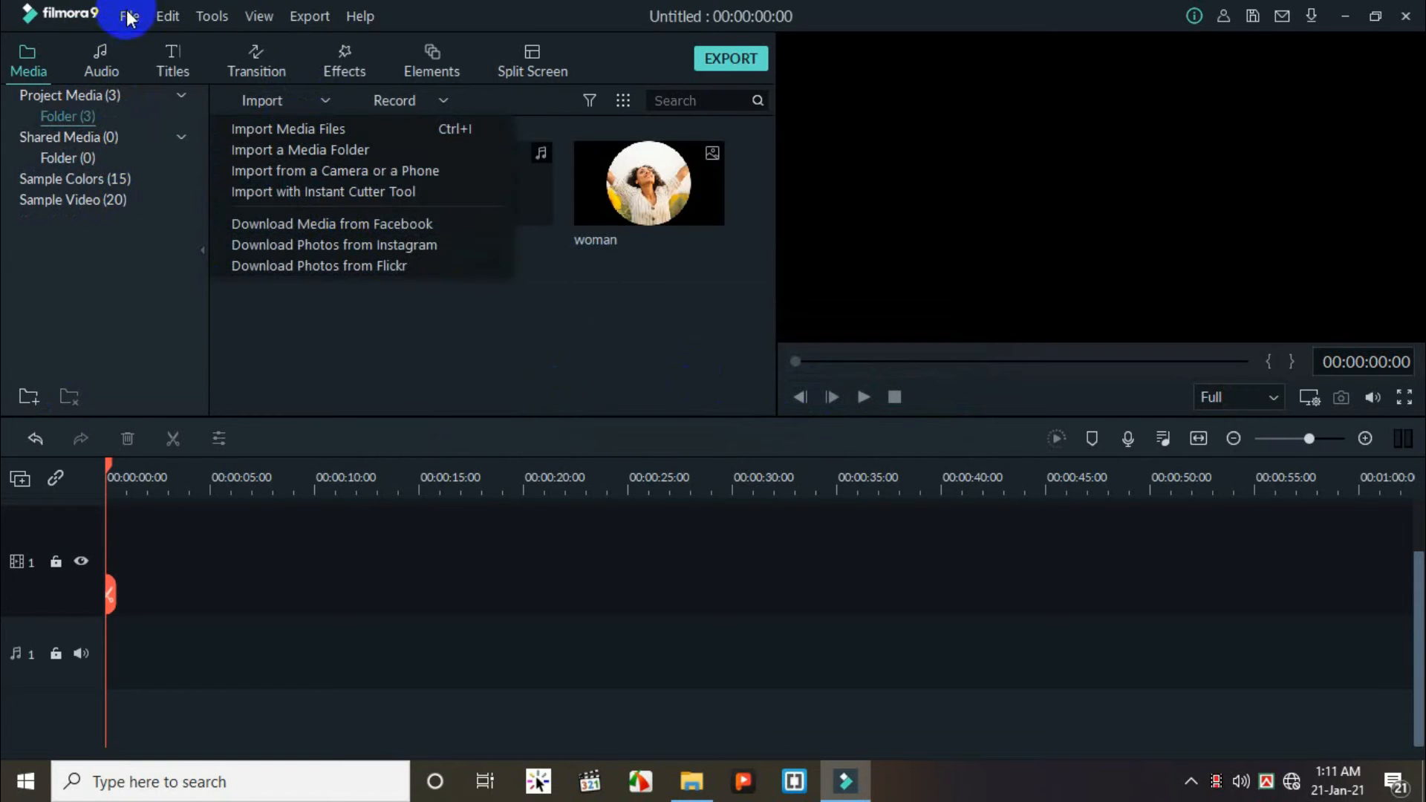
click(300, 313)
click(420, 101)
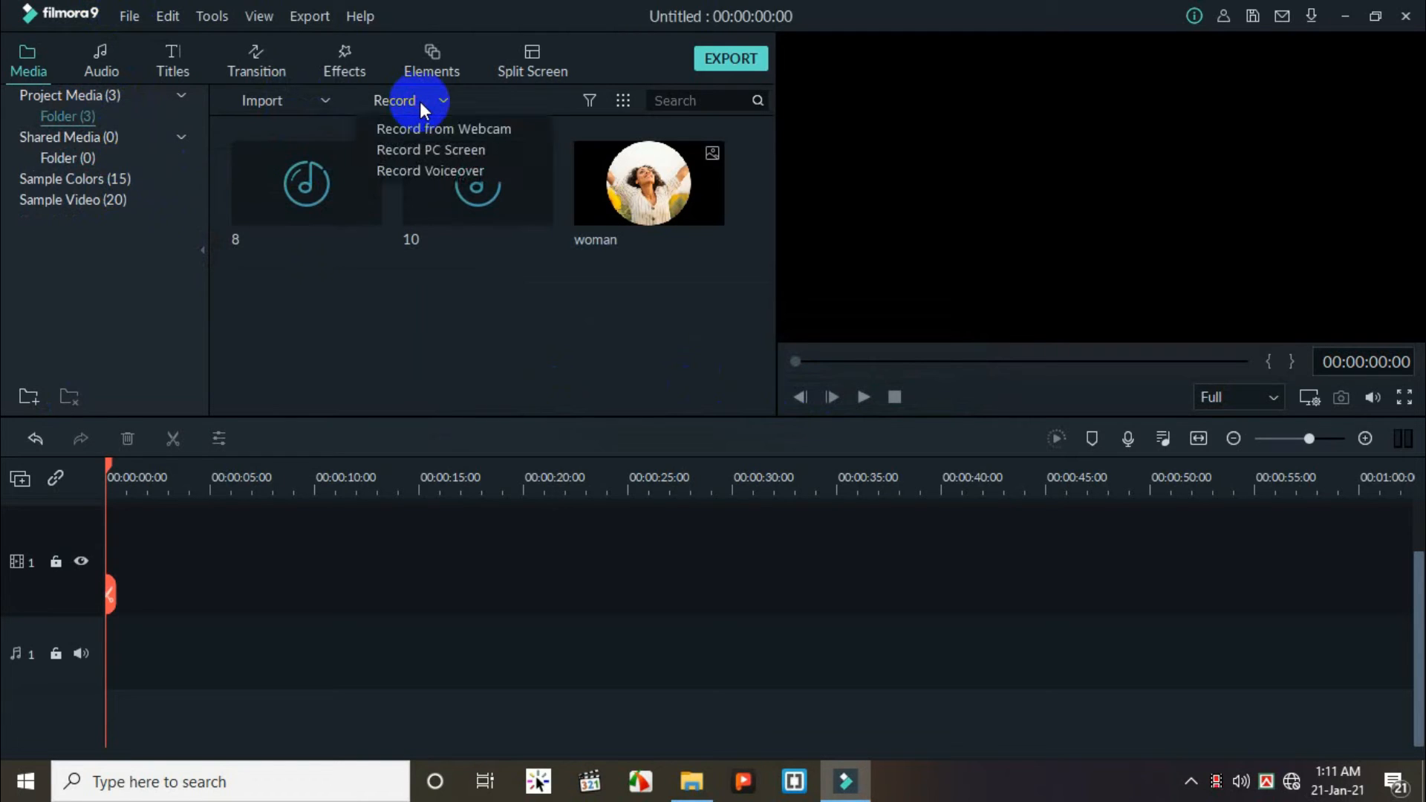
click(130, 13)
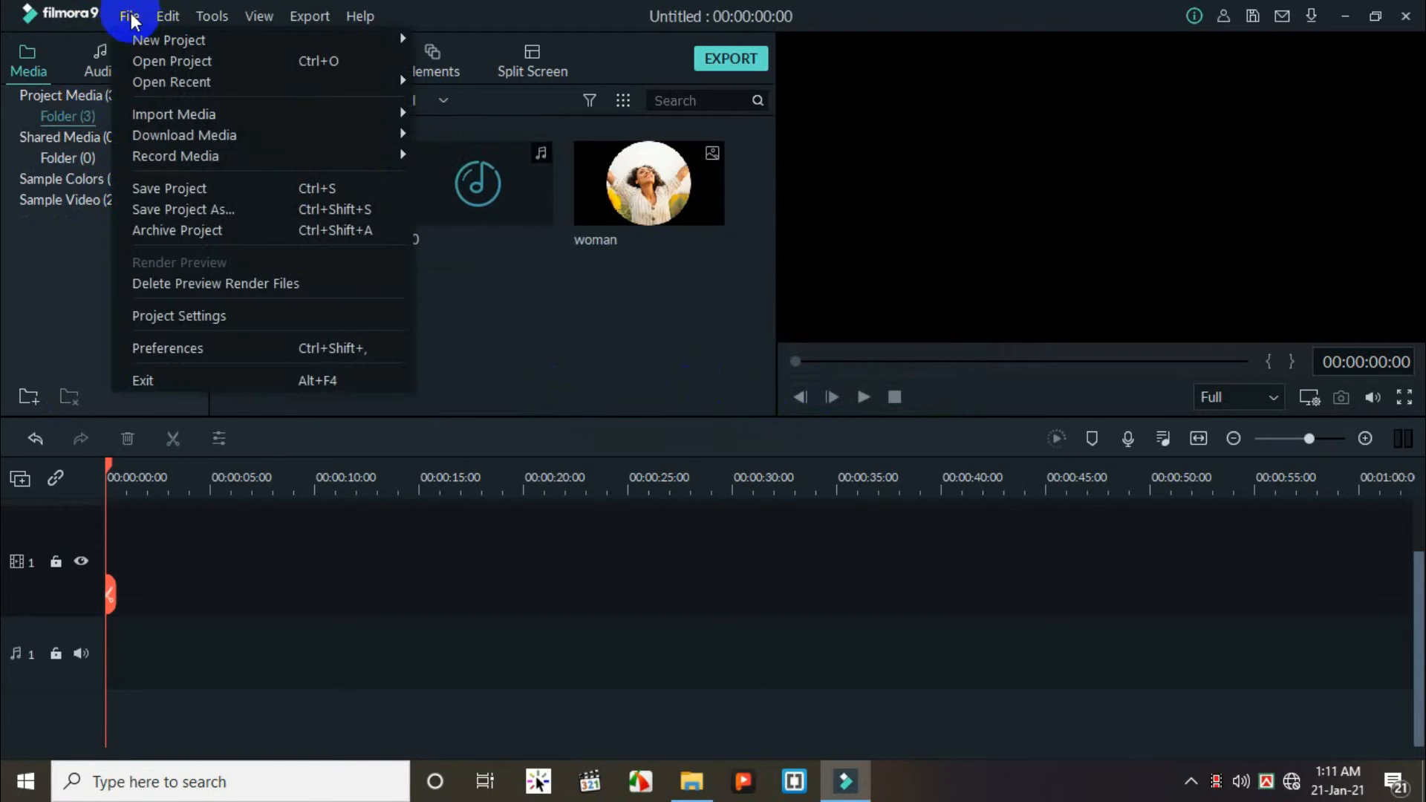
mouse_move(216, 153)
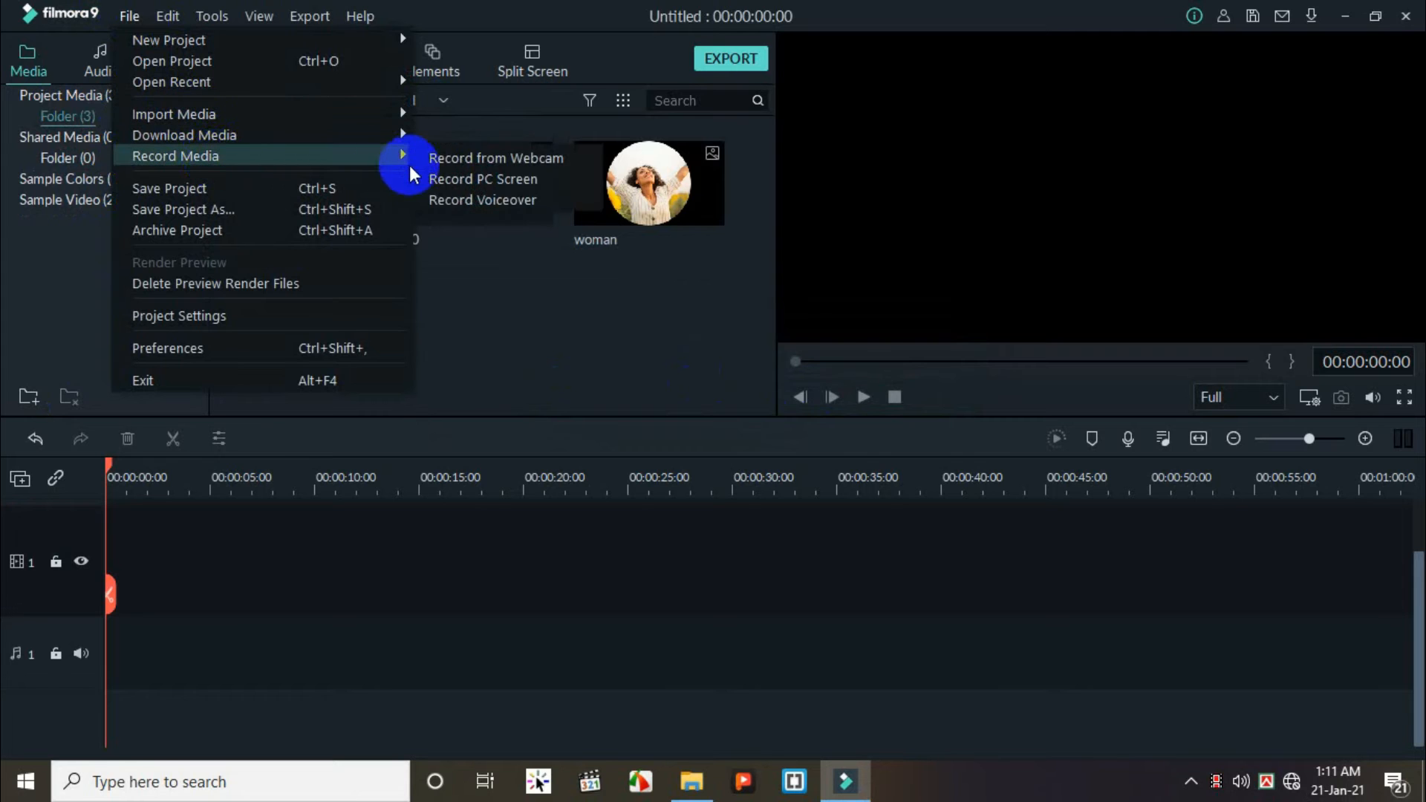
click(477, 268)
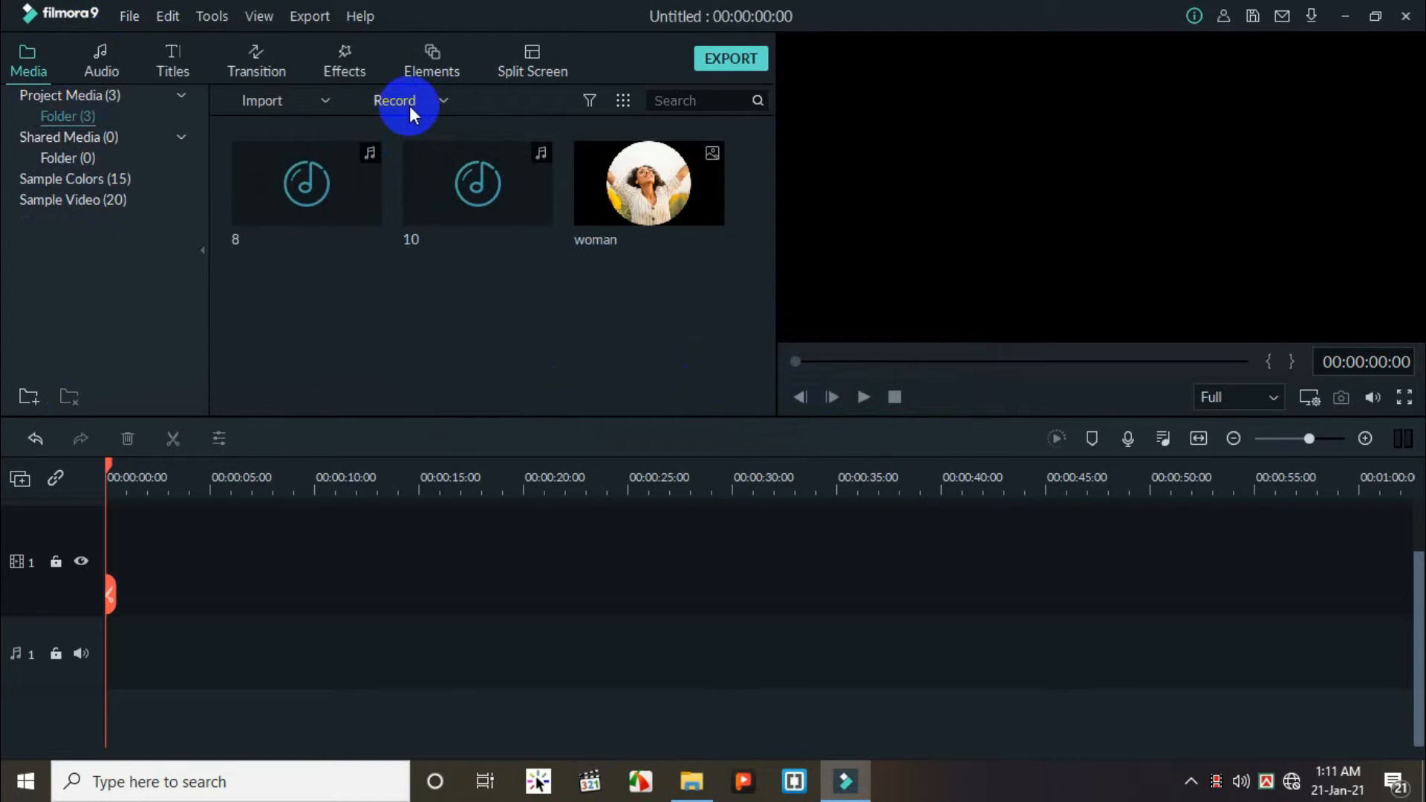
click(409, 106)
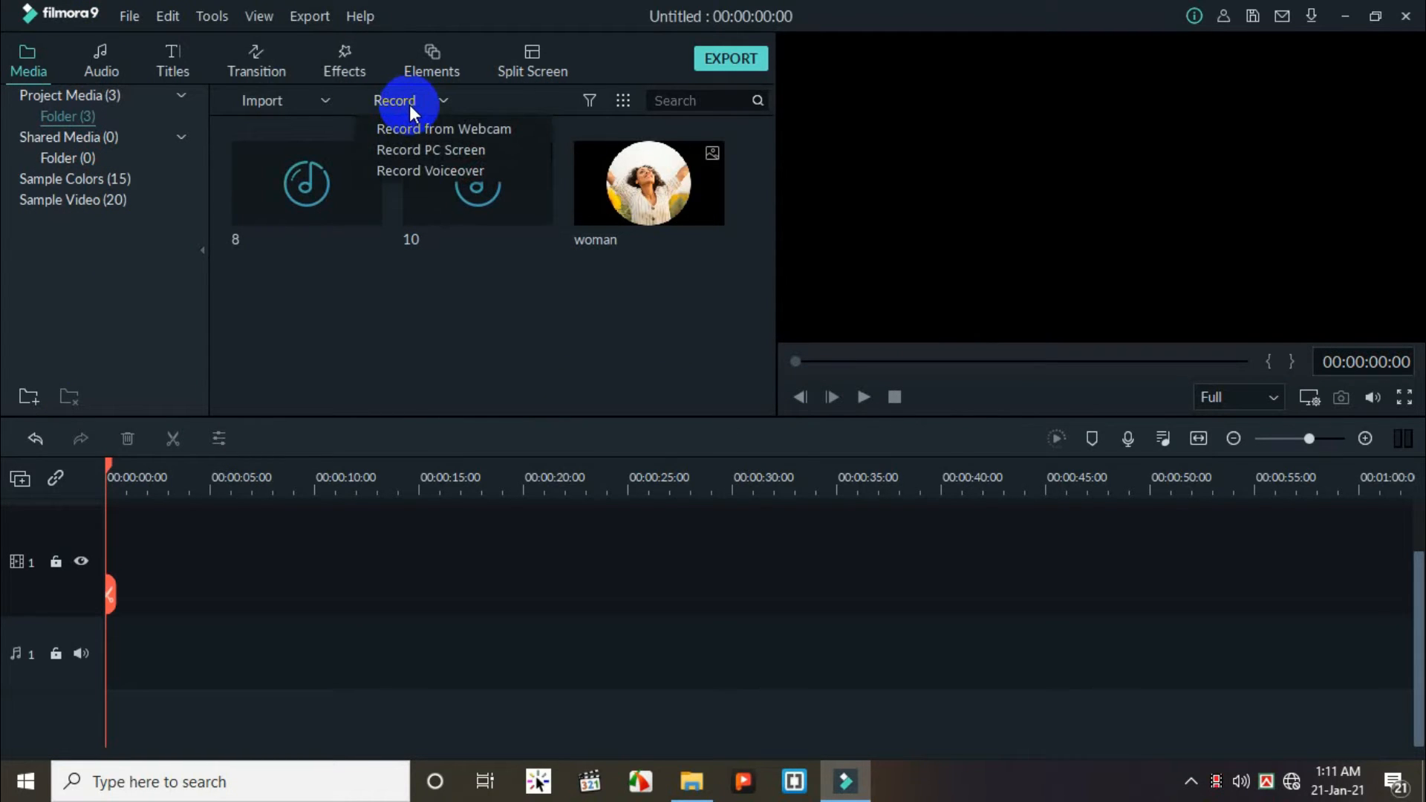
Open the webcam video capture window, look over its device, resolution and frame rate options, and close it.
click(413, 130)
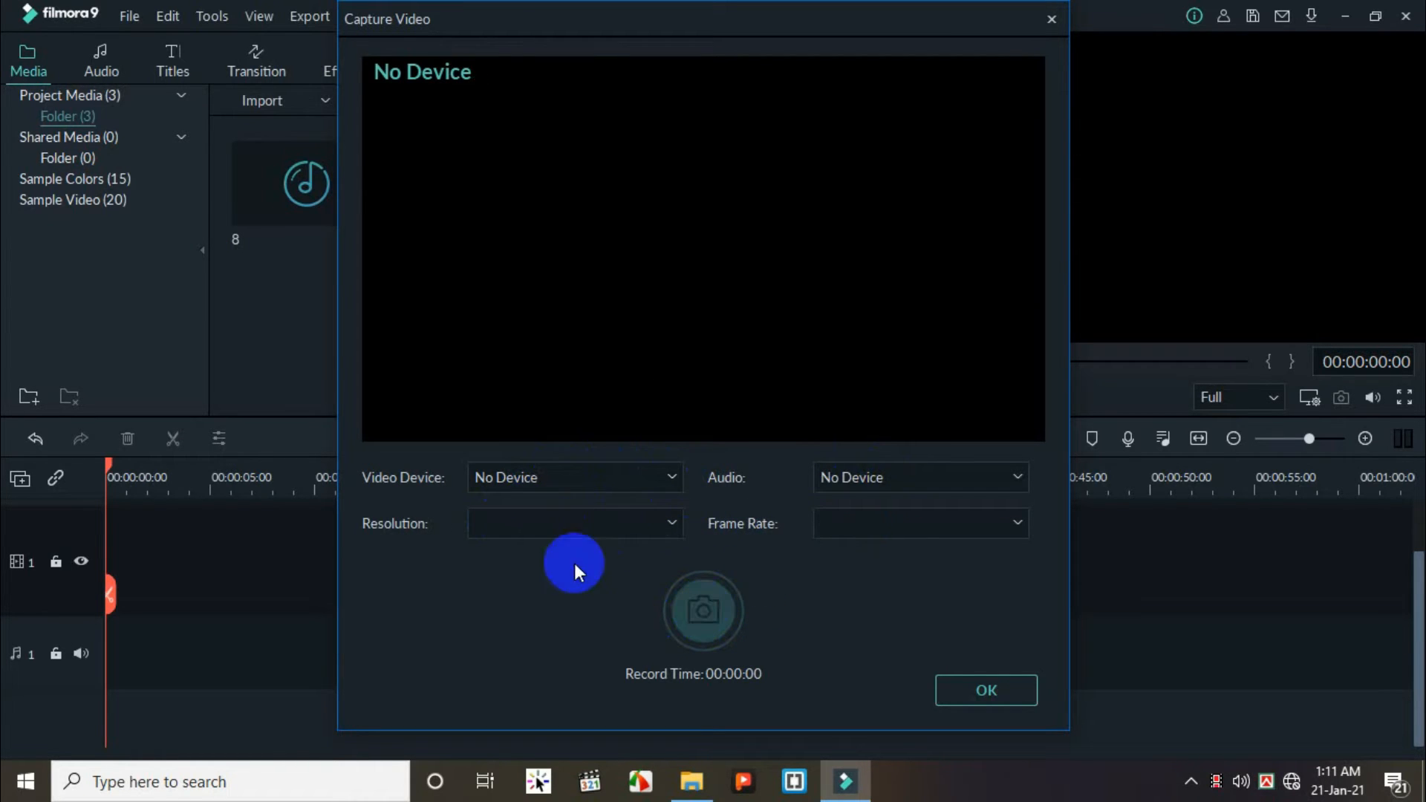
click(992, 693)
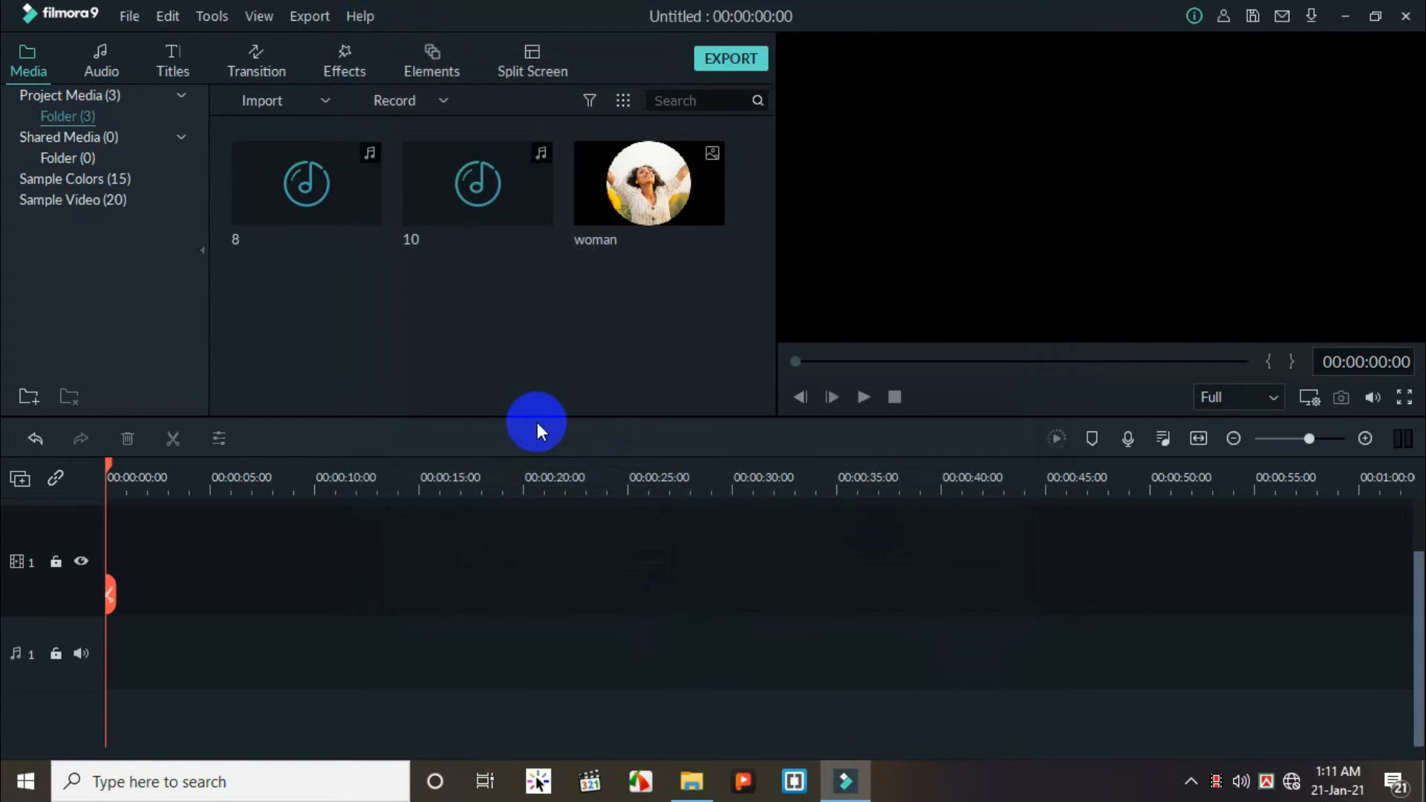
Open the PC screen recorder and minimize the file browser window behind it.
click(389, 98)
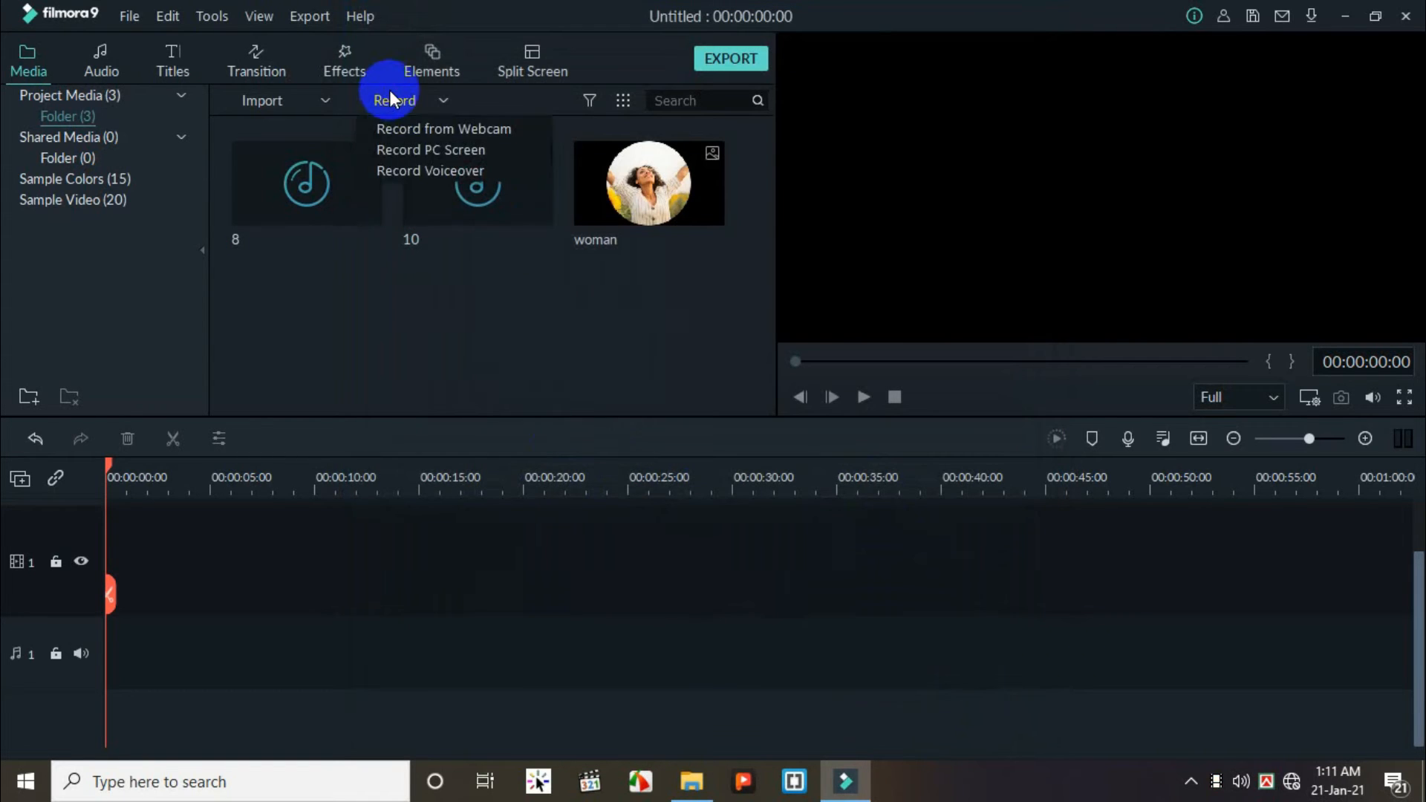
click(407, 149)
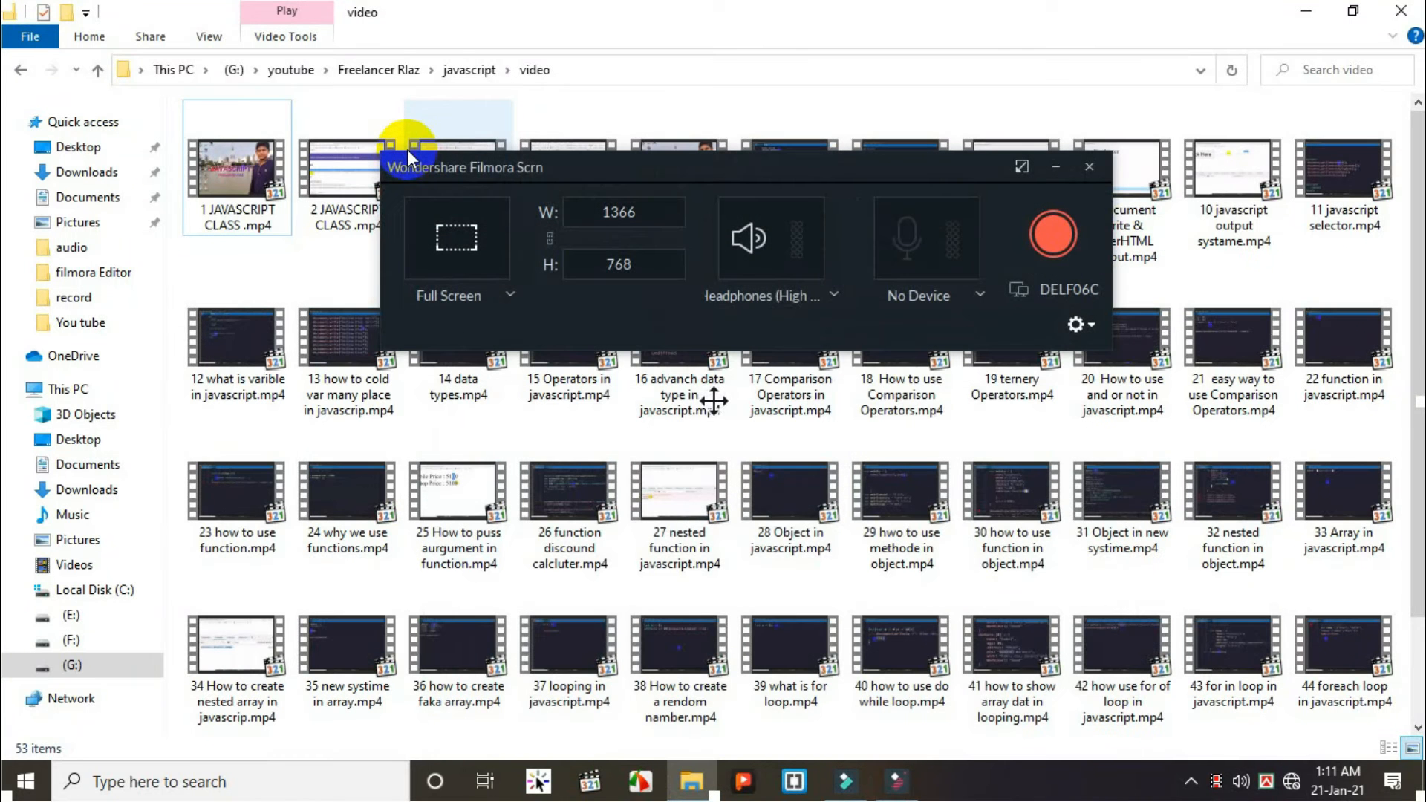
click(1301, 14)
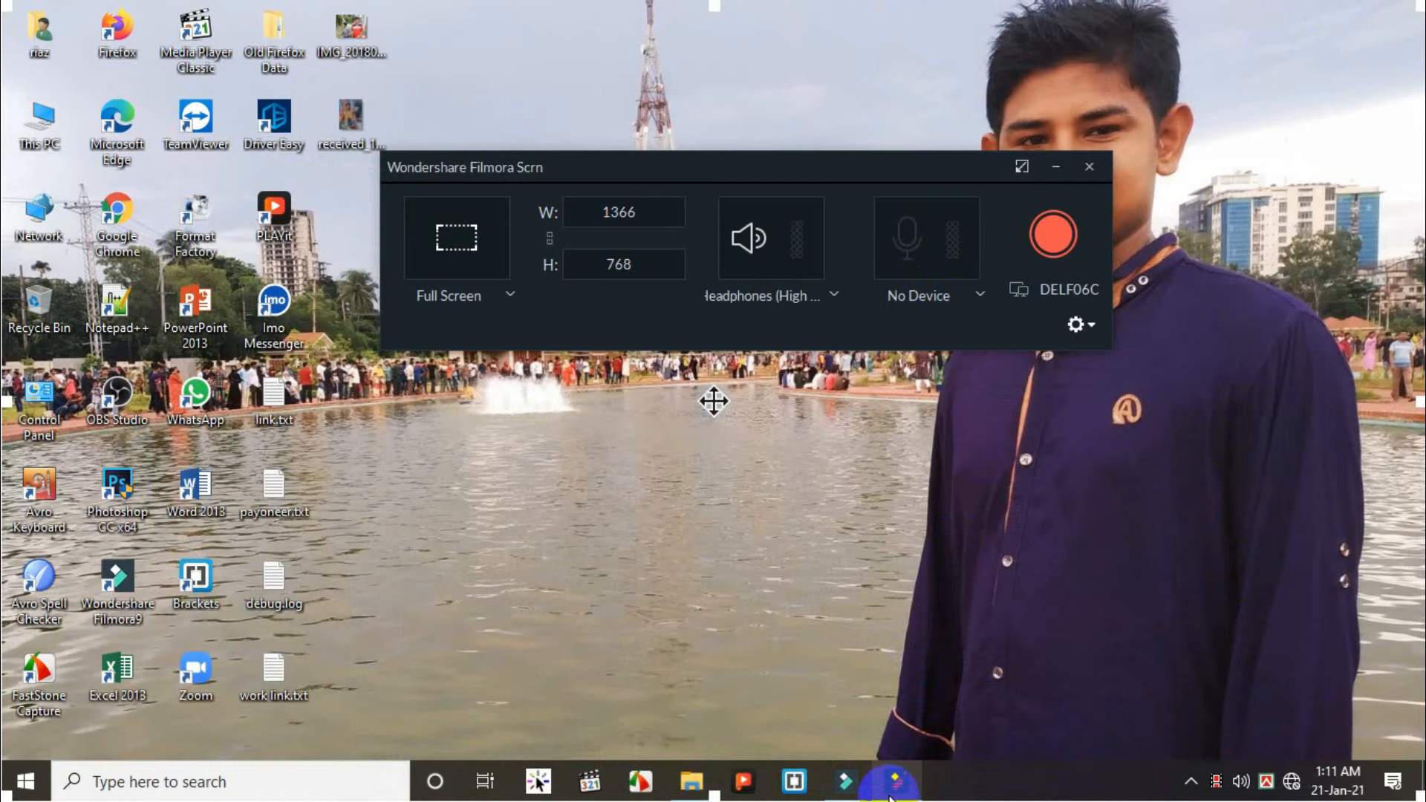
mouse_move(895, 793)
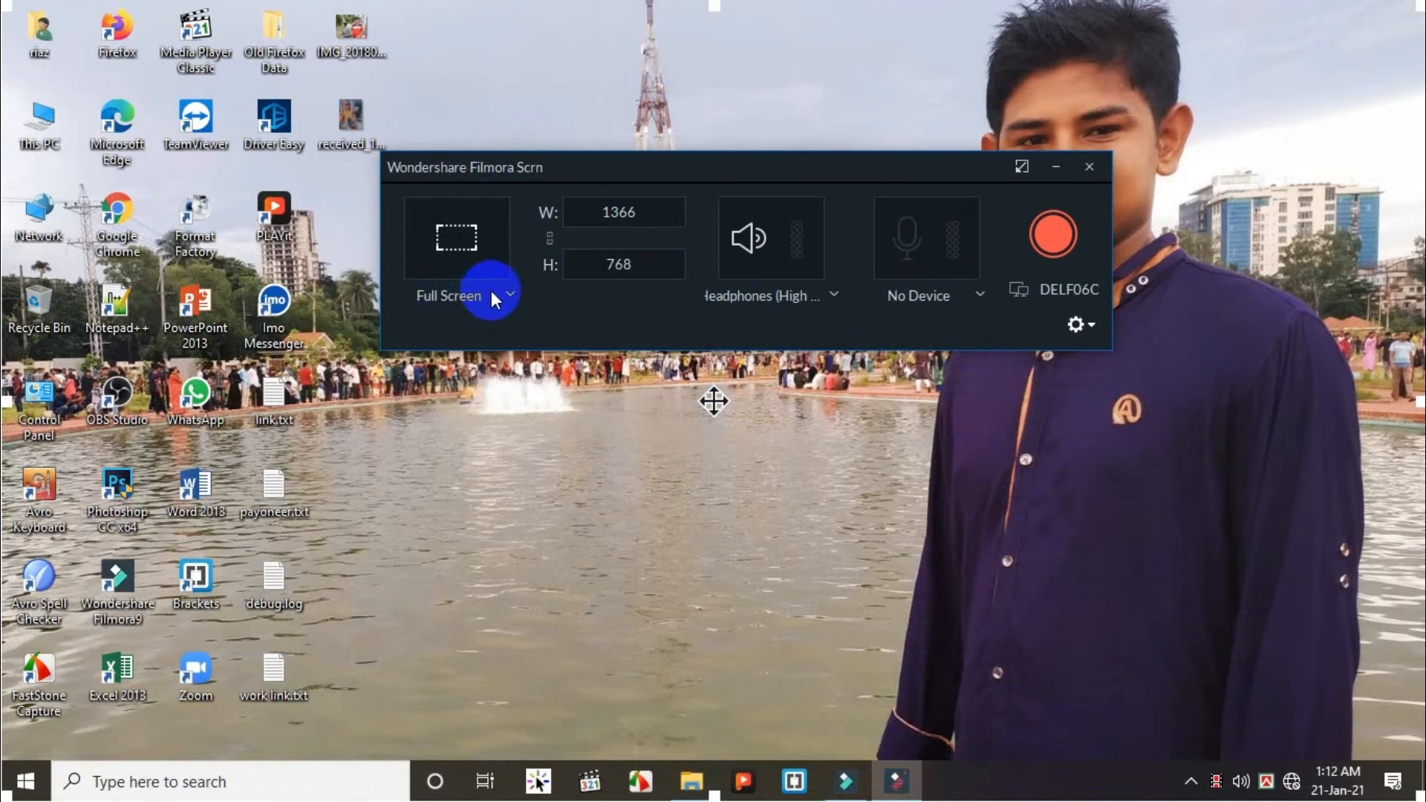
Try the Target Window capture mode on the desktop.
click(510, 295)
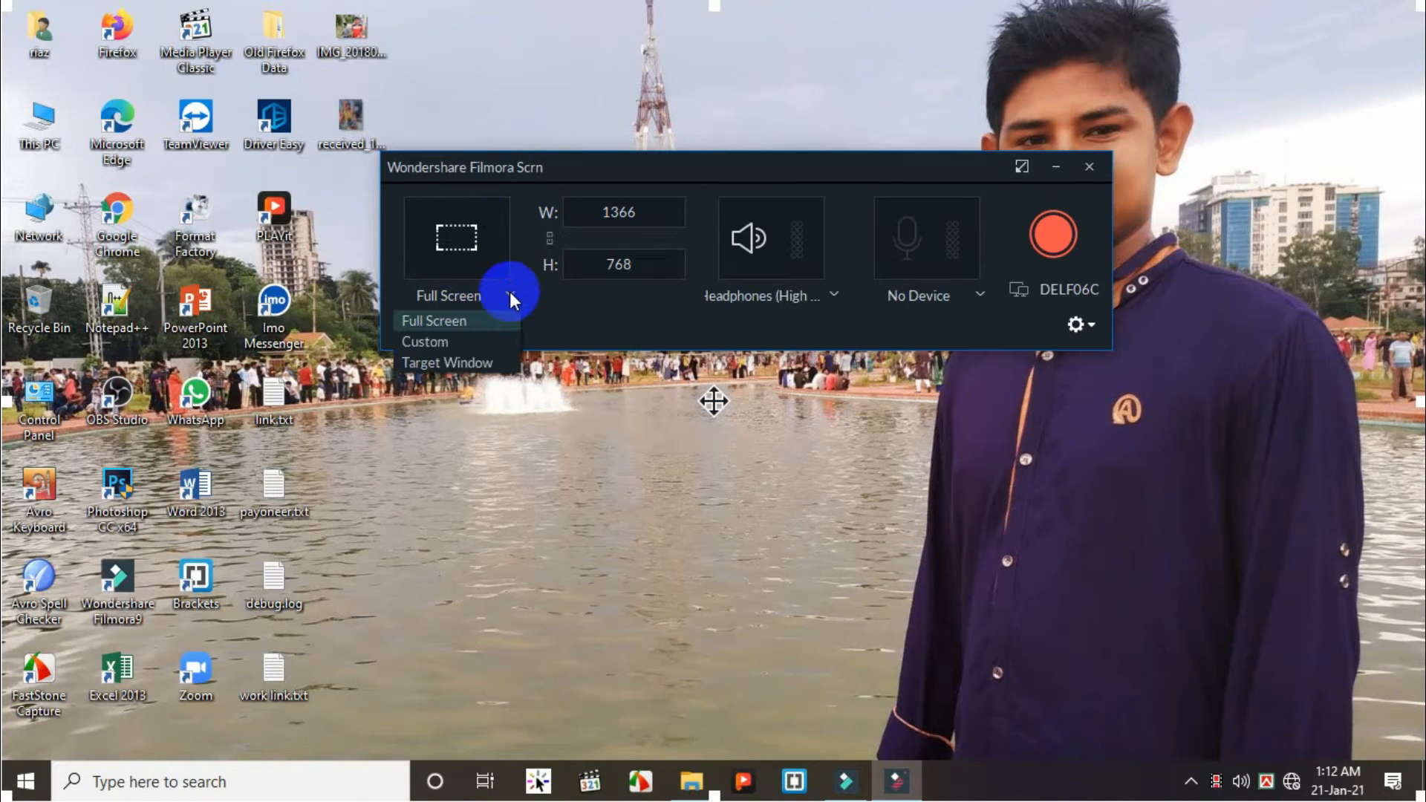
click(448, 364)
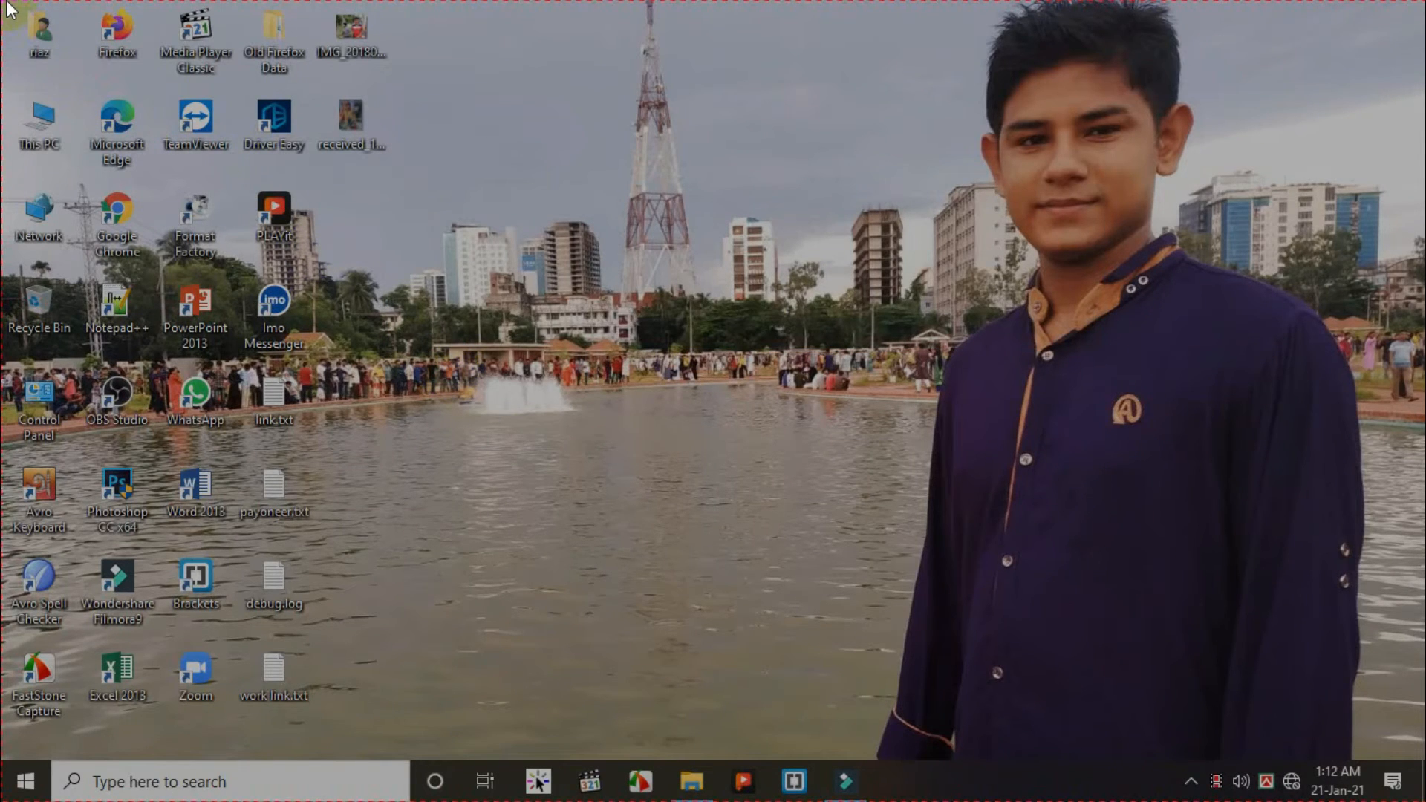
click(24, 36)
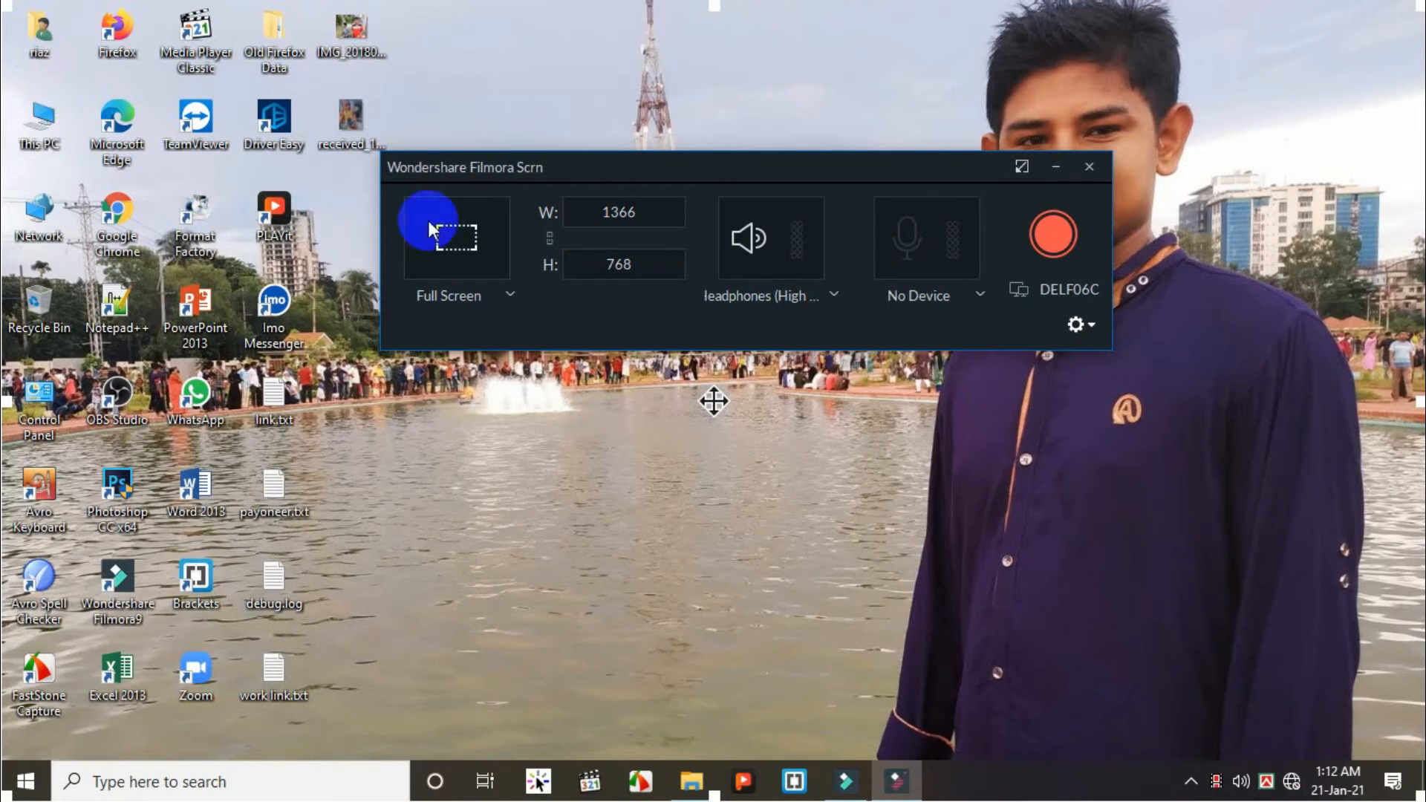
Try a Custom capture area resized to 1069 by 744, and return to Full Screen capture.
click(505, 295)
click(448, 343)
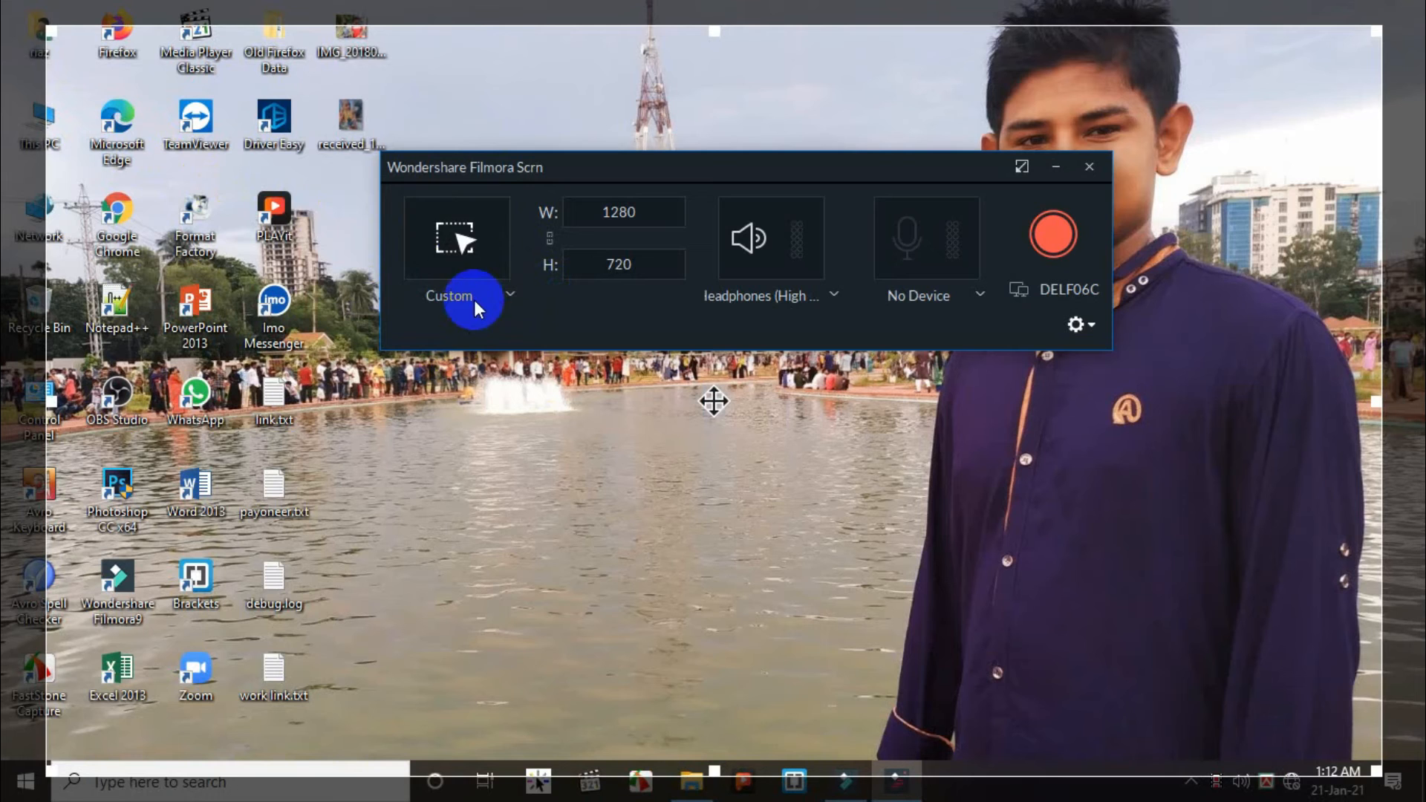
drag(47, 31, 267, 6)
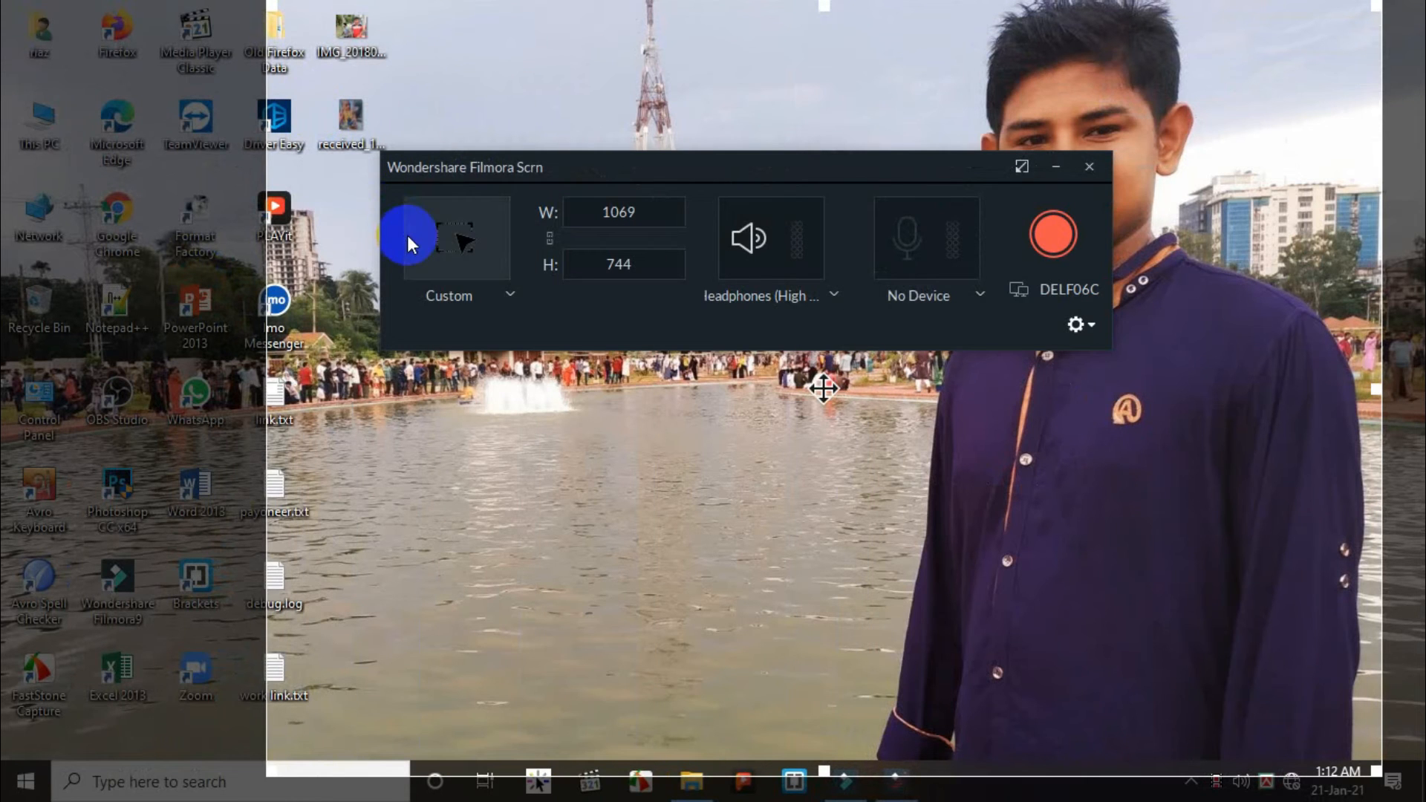
click(508, 297)
click(459, 324)
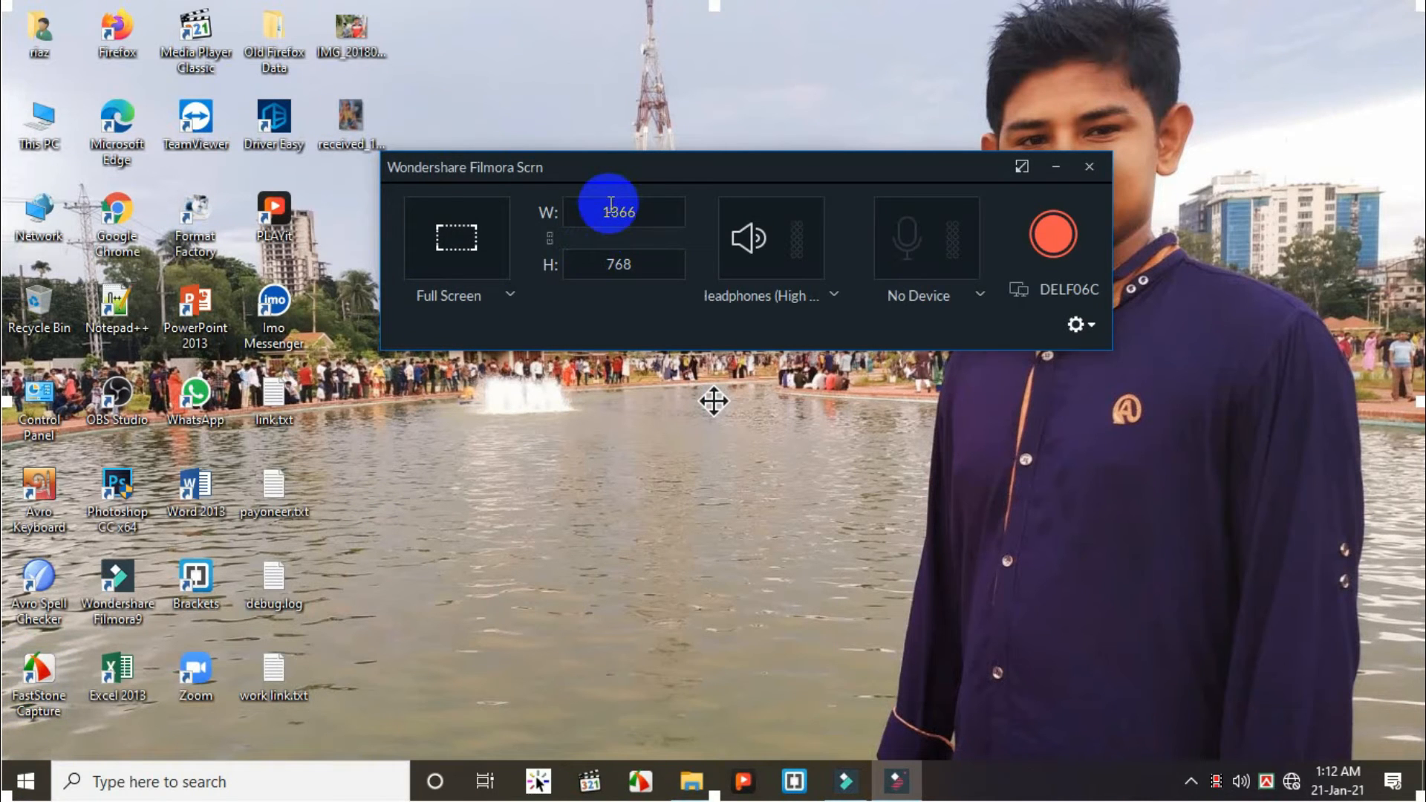
Inspect the capture width and height fields and mute the system audio for the screen recording.
click(605, 262)
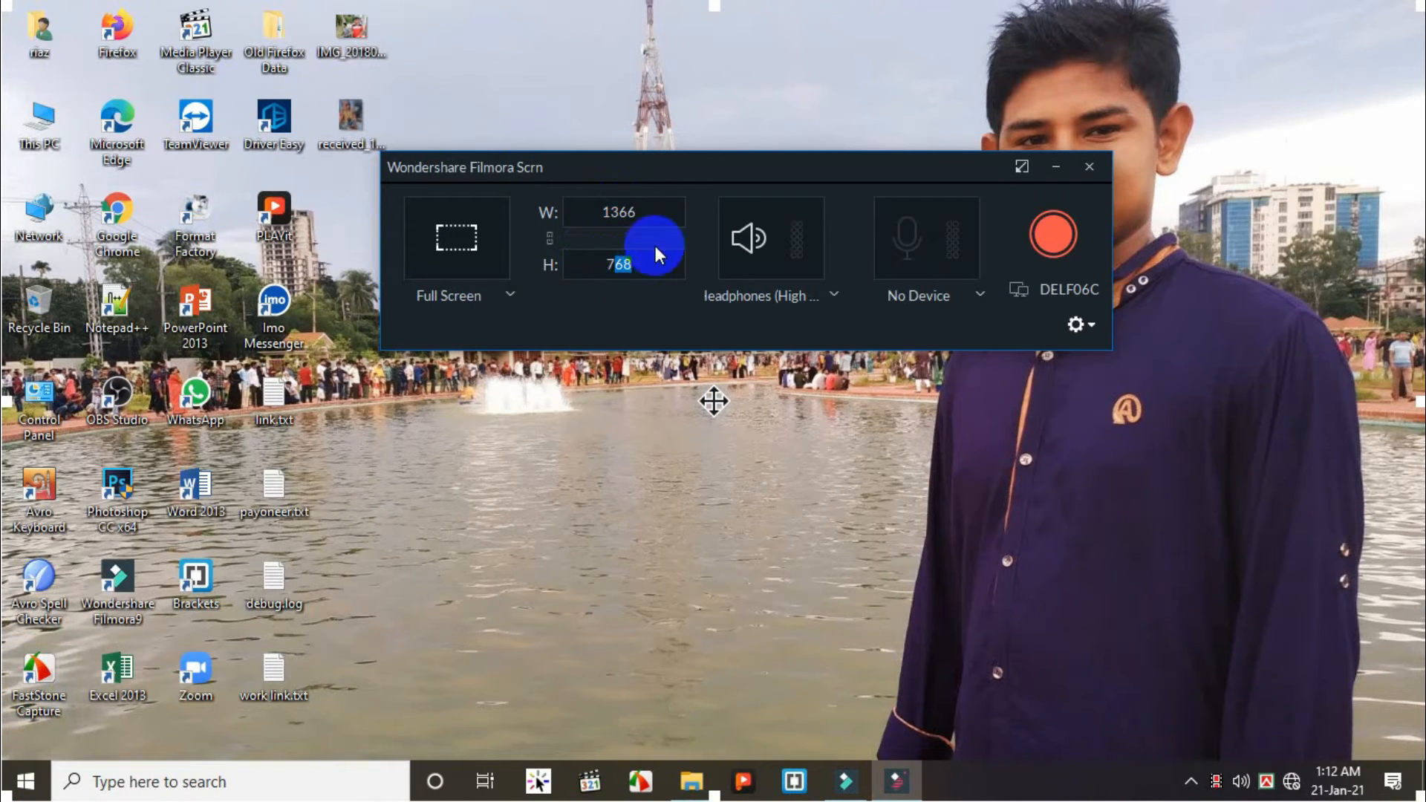
double_click(621, 206)
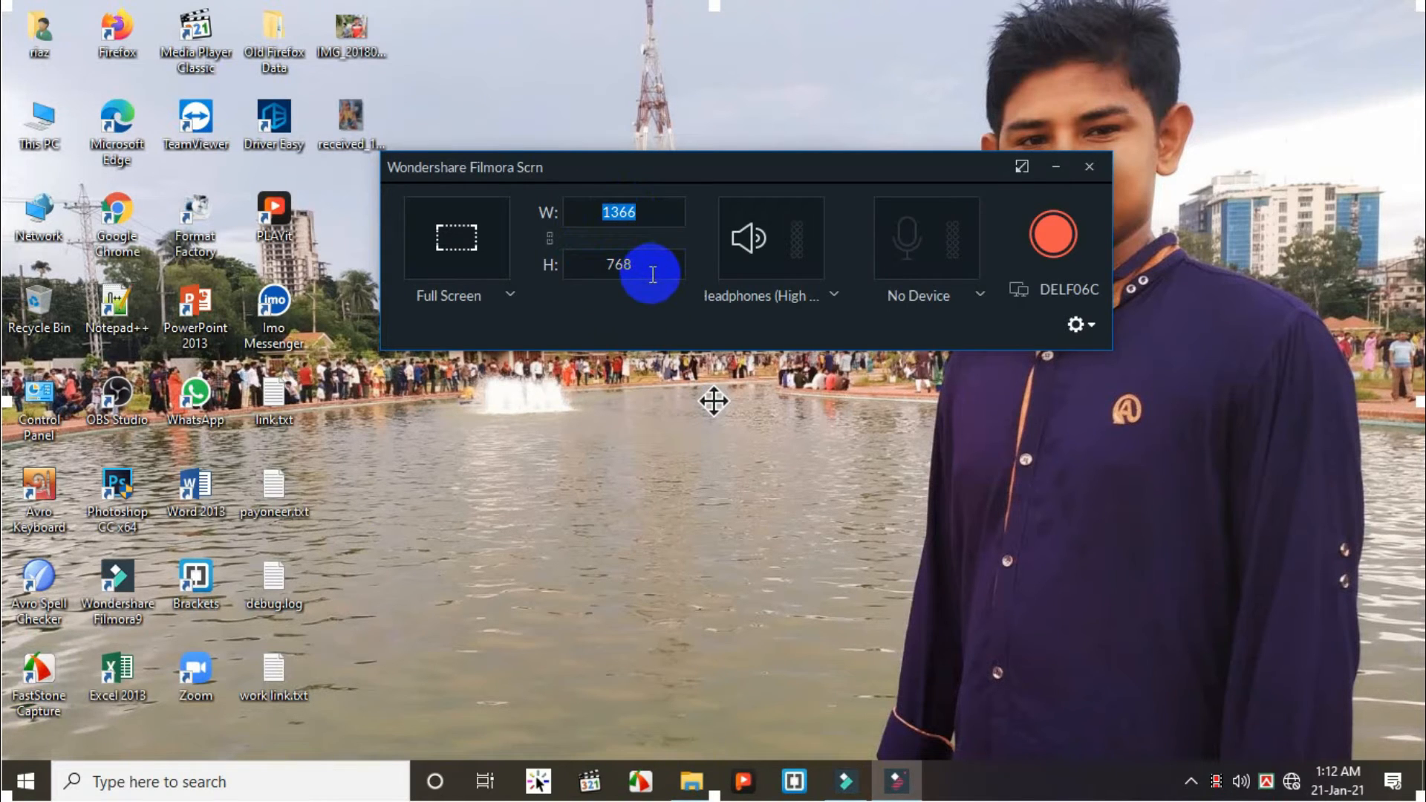
click(764, 256)
click(764, 255)
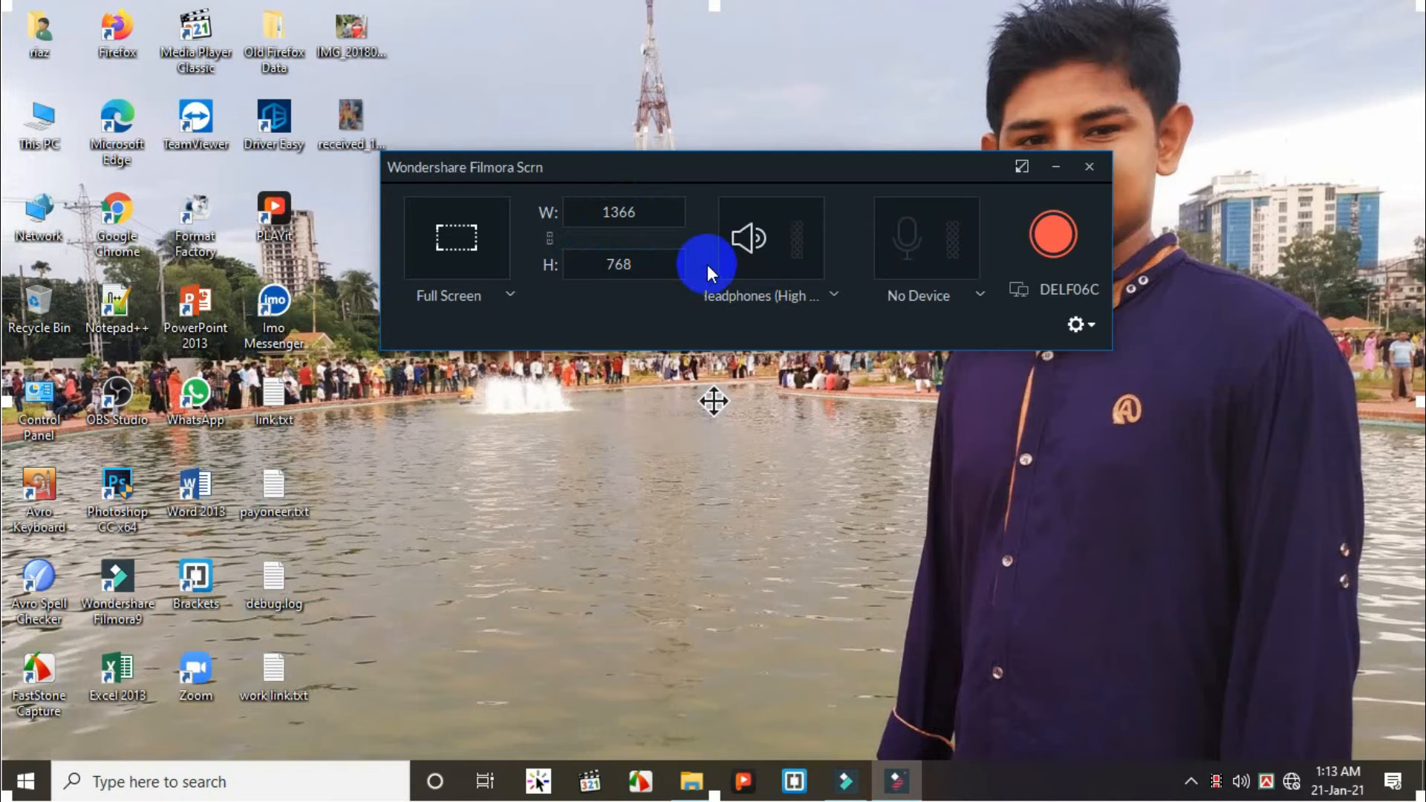
click(750, 234)
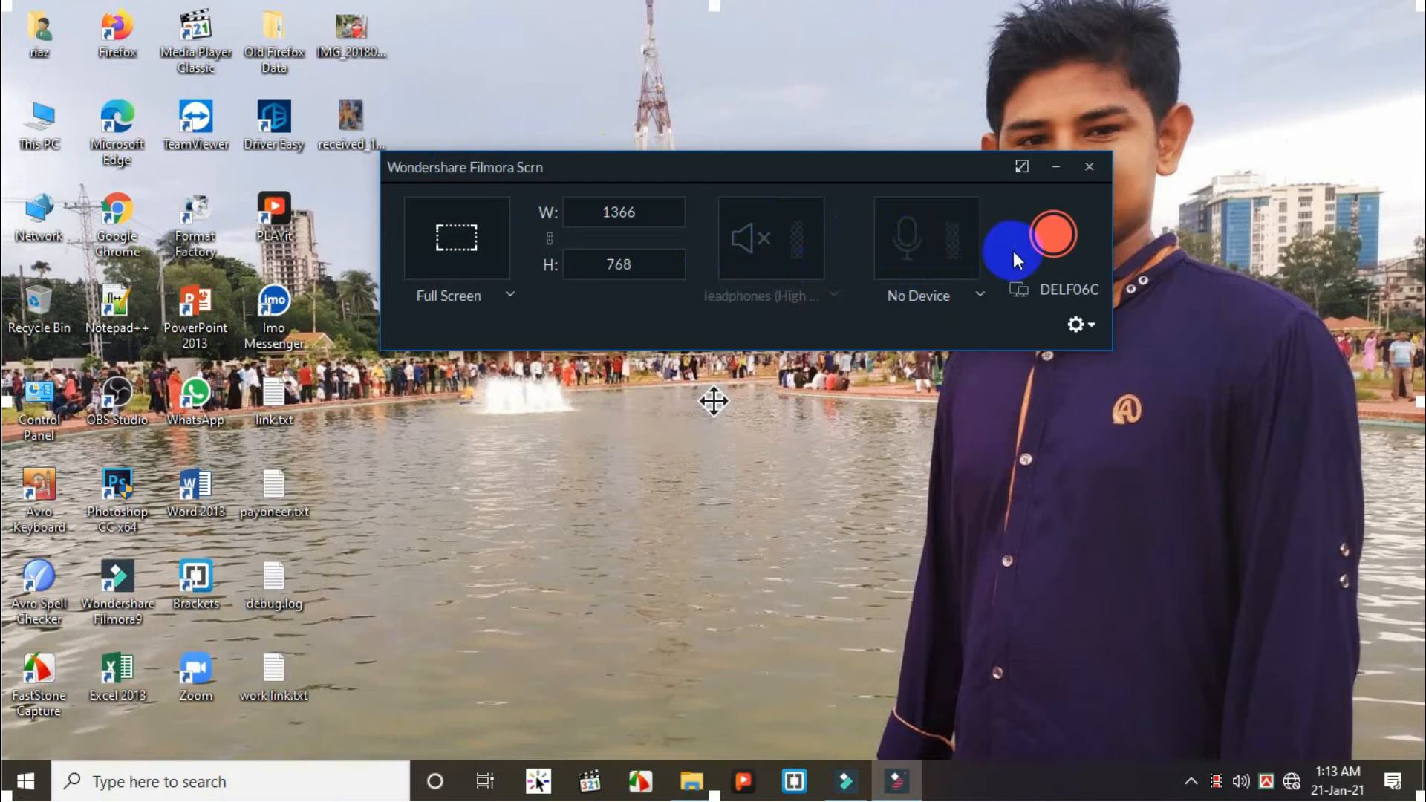
Check whether another display can be chosen for the recording and dismiss the notice.
click(1018, 292)
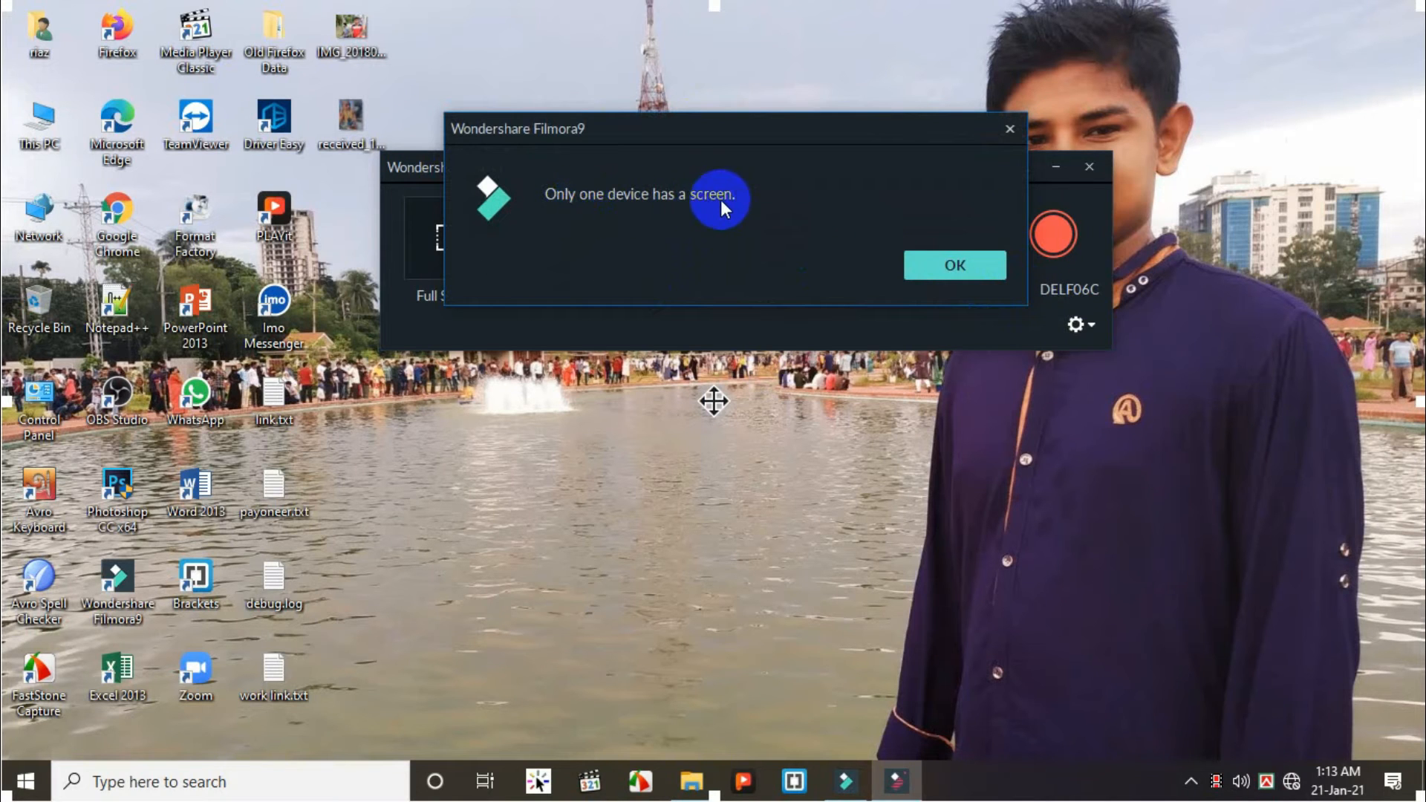
click(964, 269)
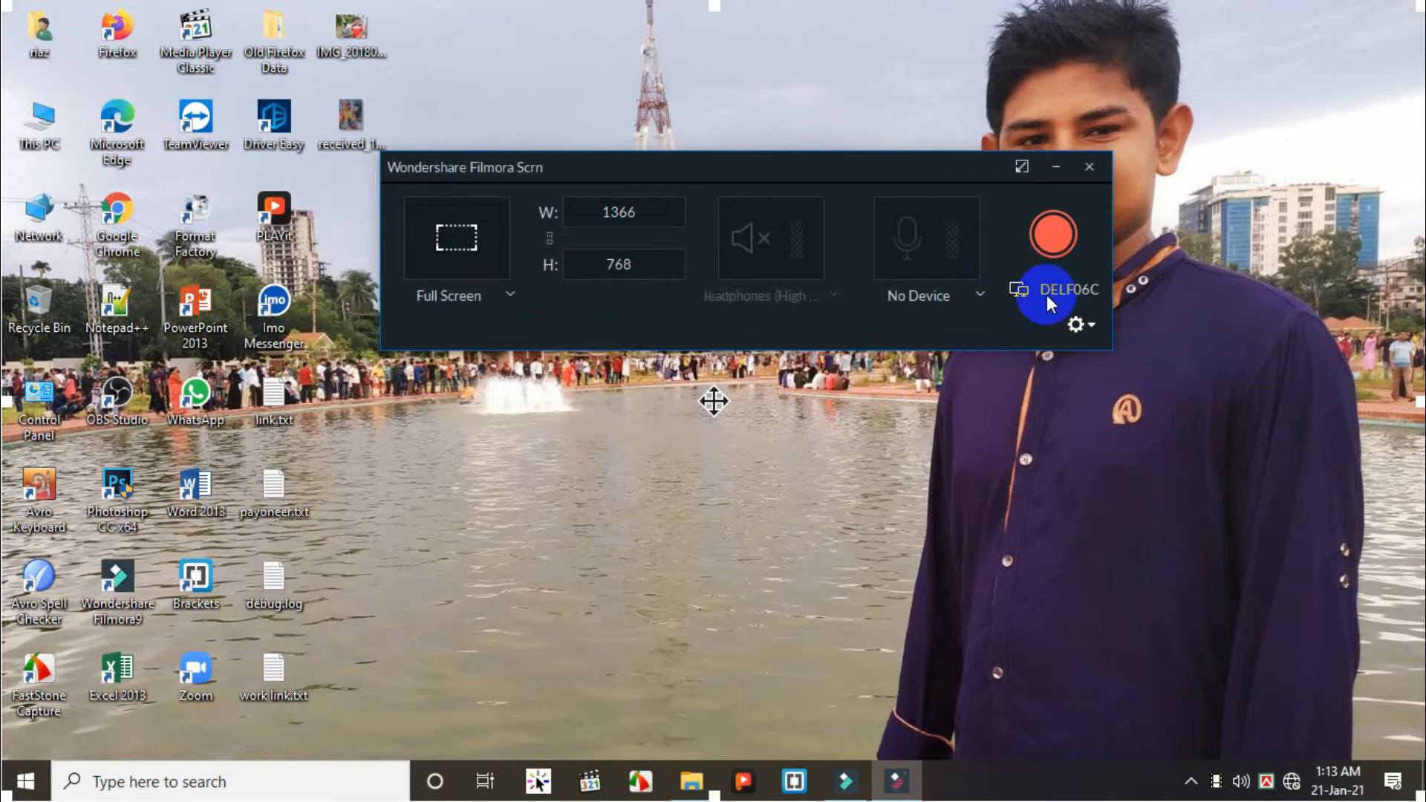
Expand the recorder settings and review the save folder, frame rate and quality choices, keeping 25 fps and Better quality.
click(1087, 325)
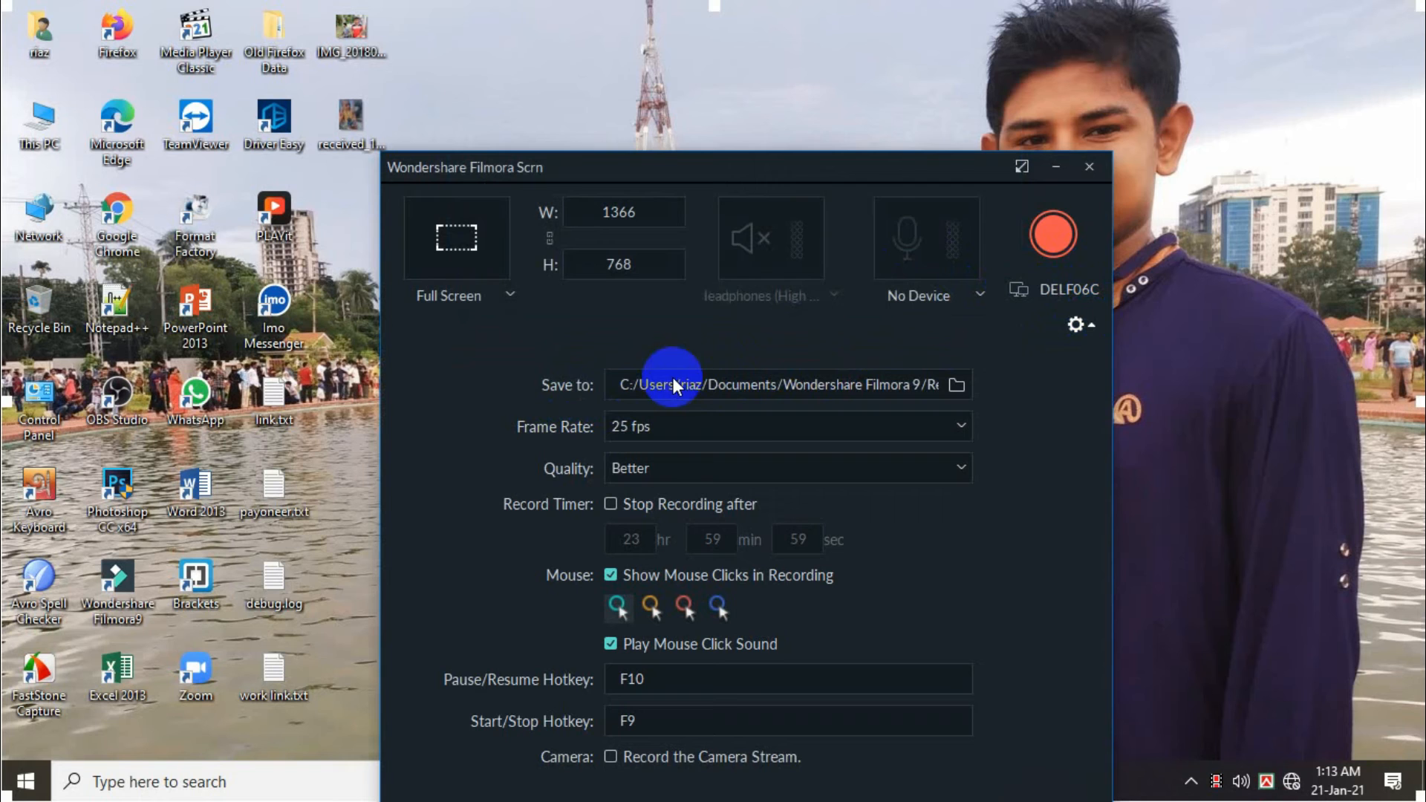
click(957, 384)
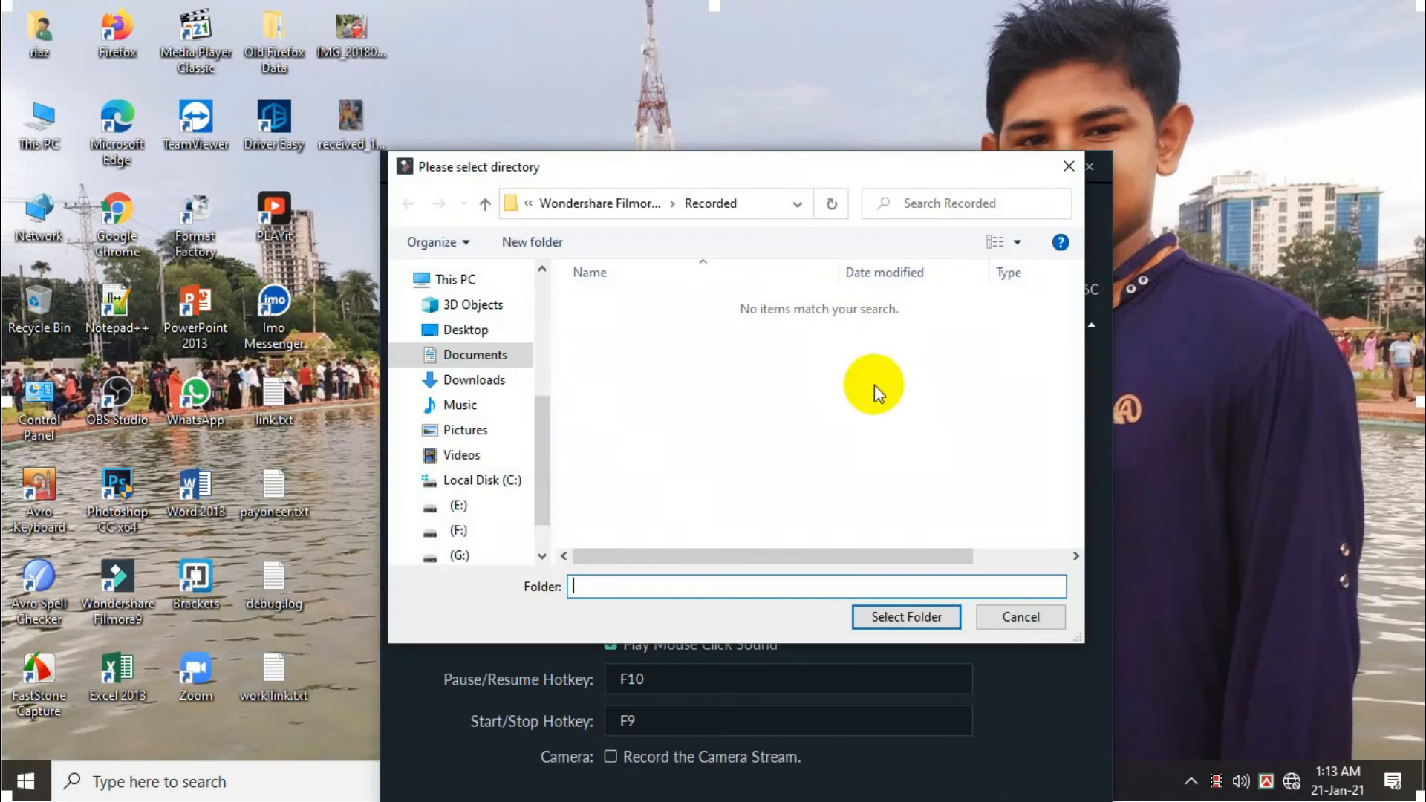
click(1069, 165)
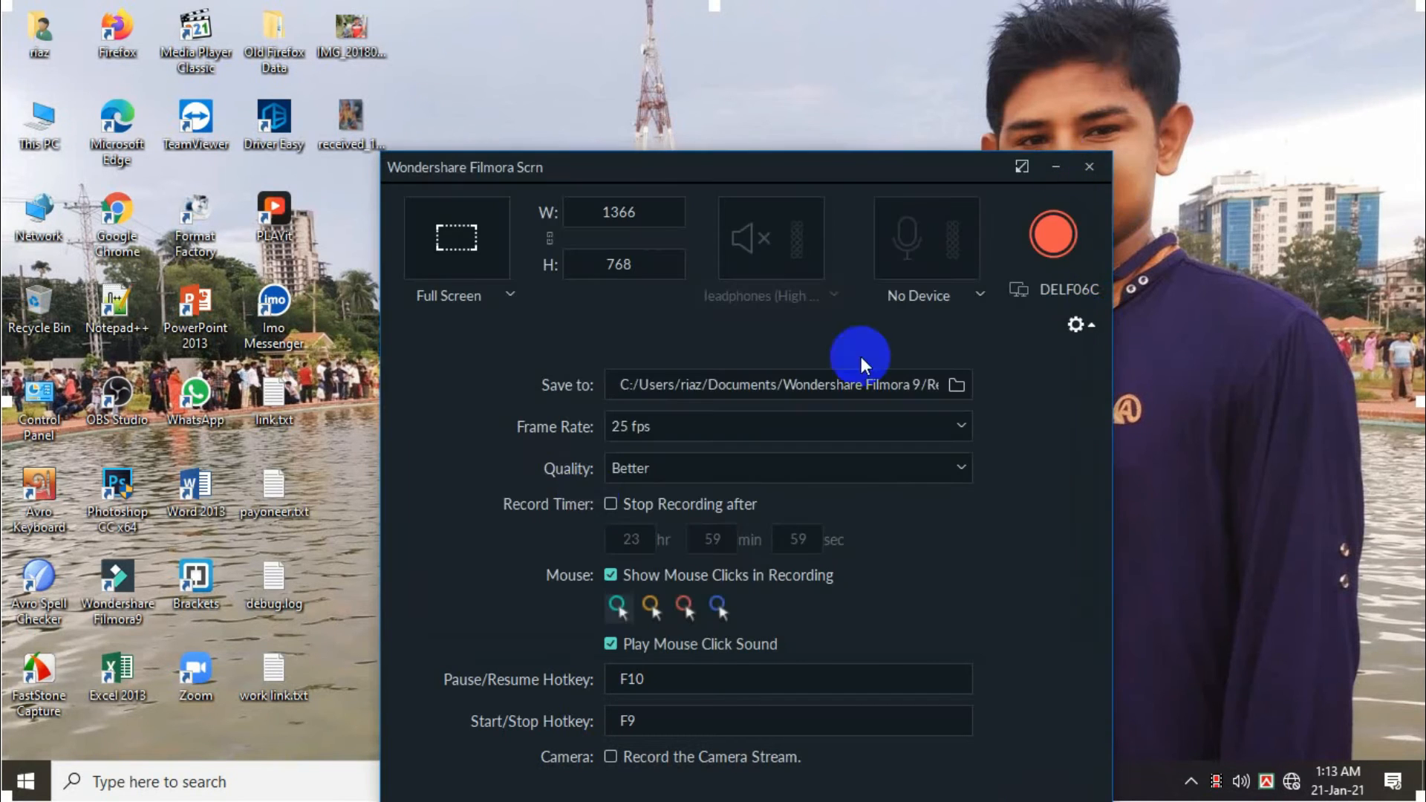
click(654, 430)
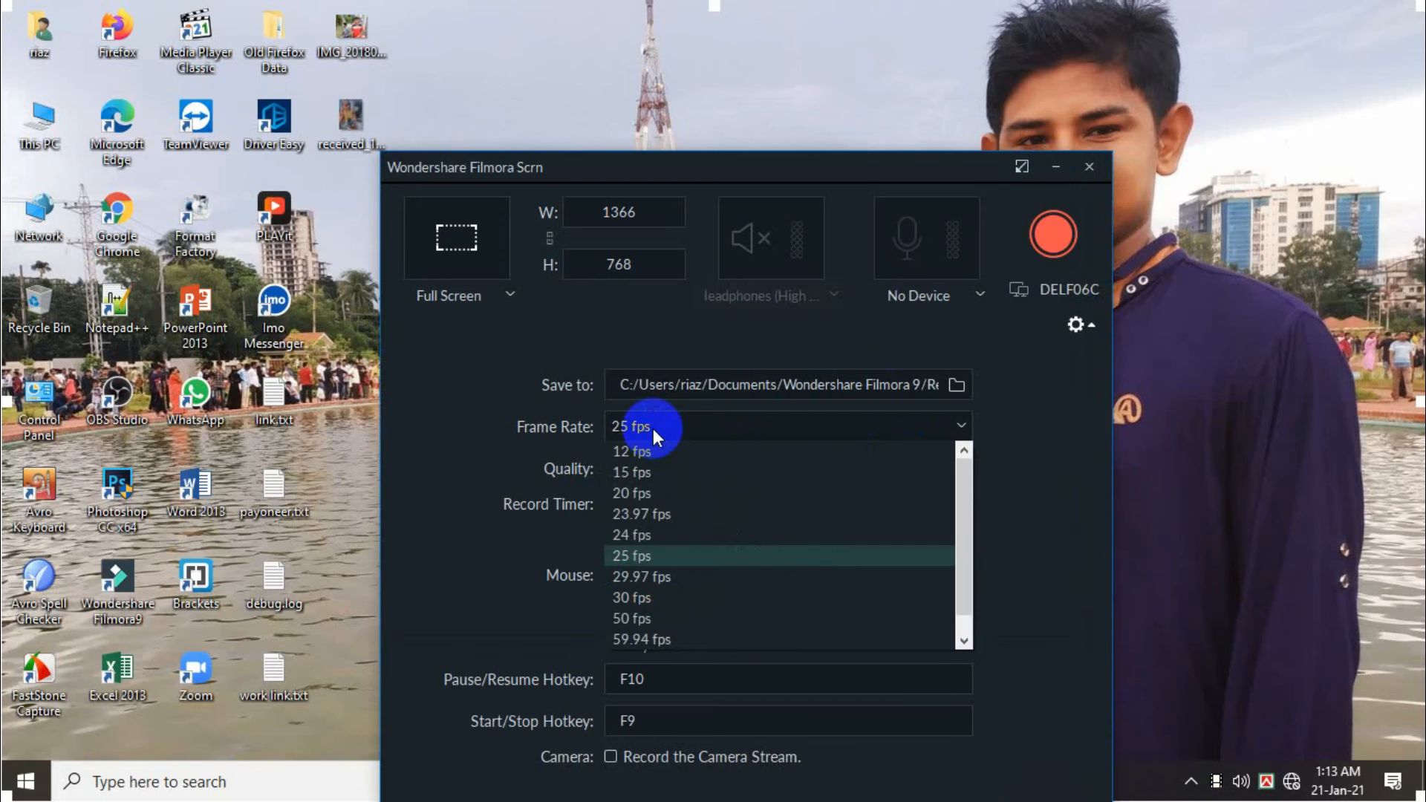
click(654, 554)
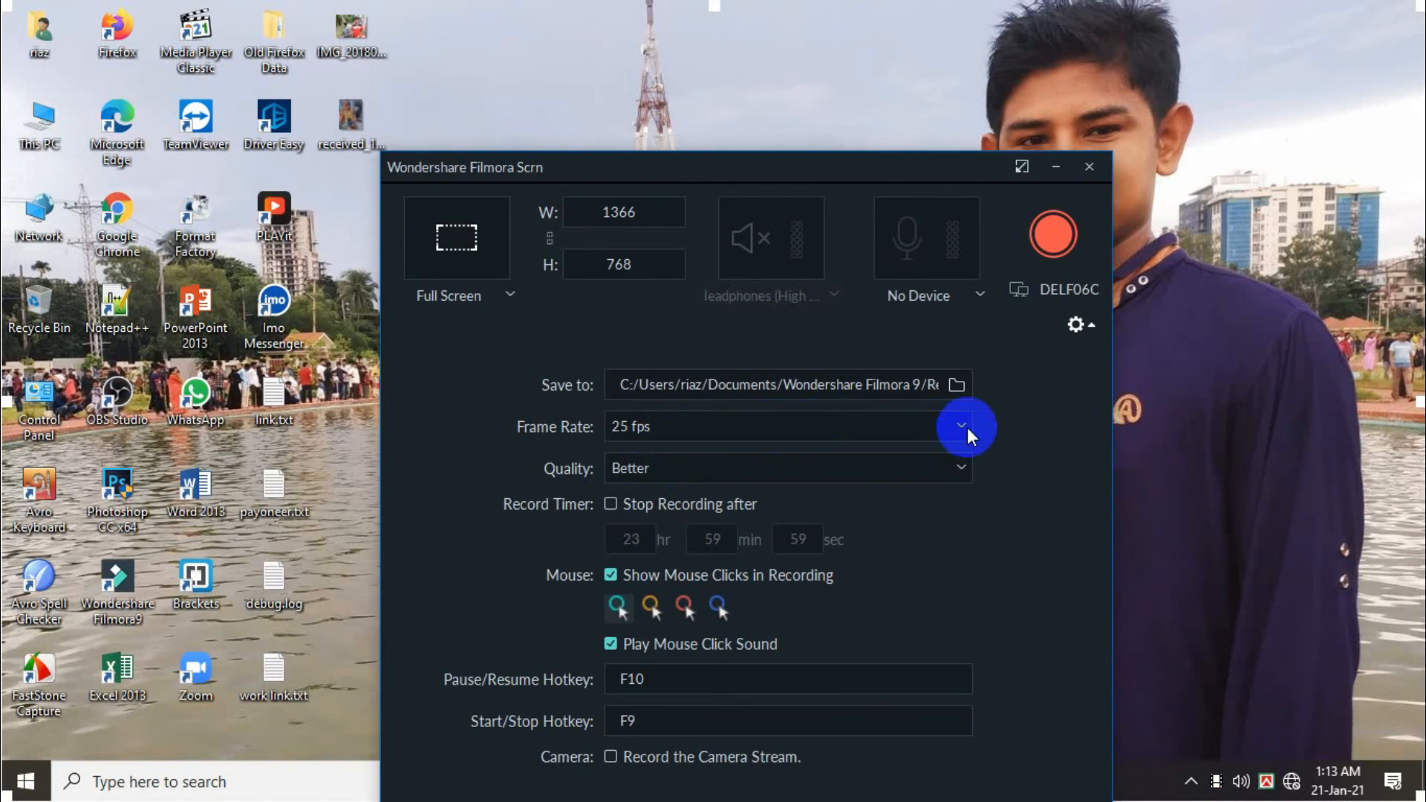
click(680, 466)
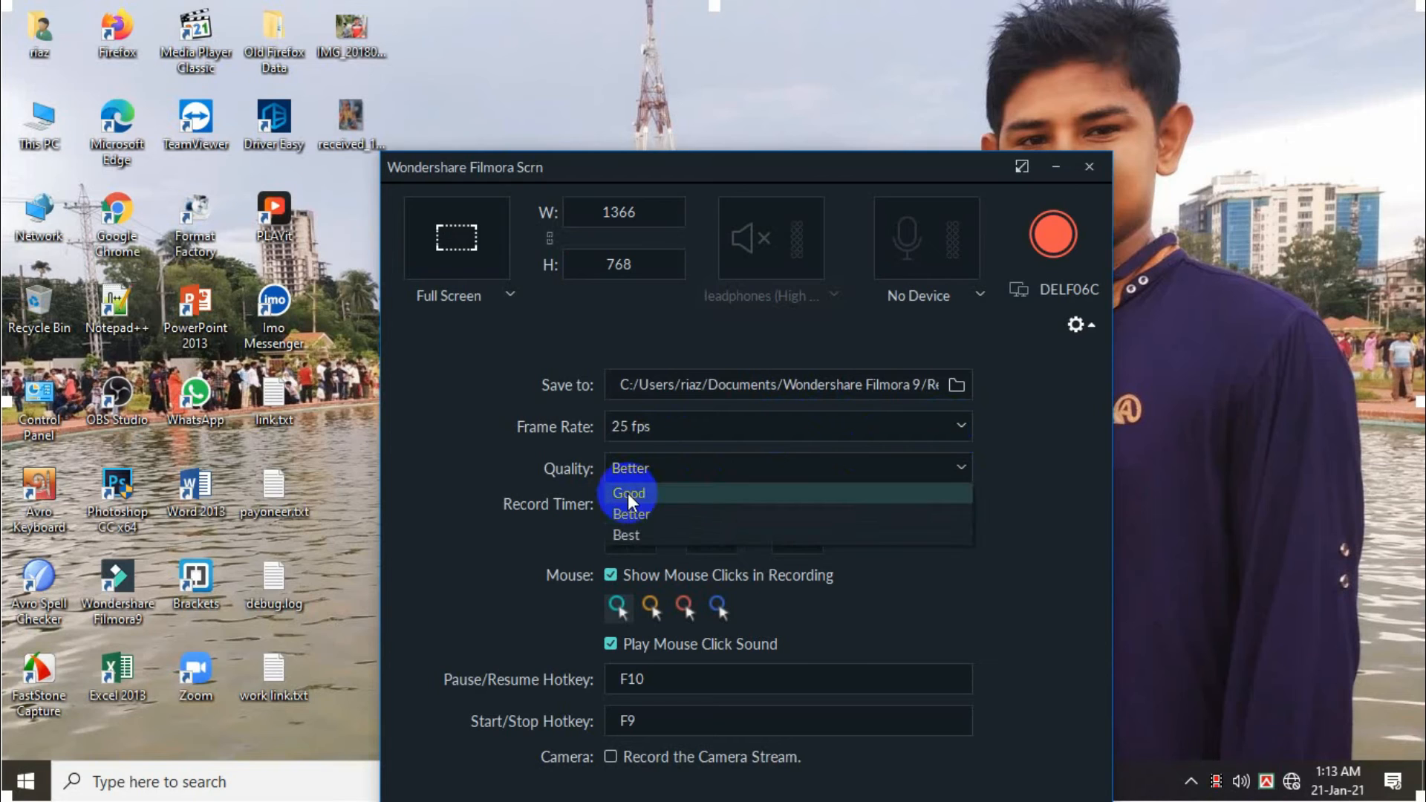
click(892, 467)
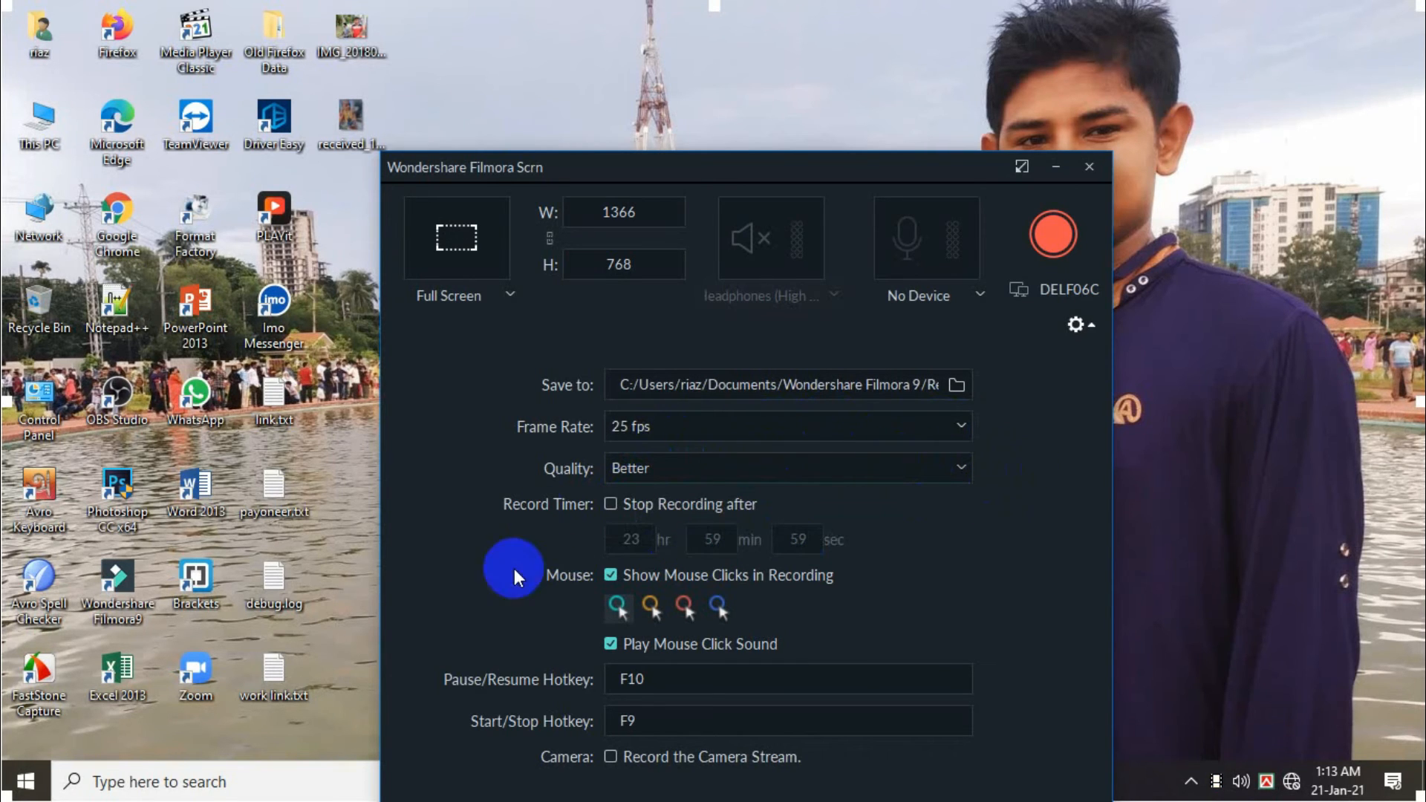
Enable the Stop Recording after timer, inspect its hour, minute and second fields, and disable it again.
click(611, 505)
double_click(635, 540)
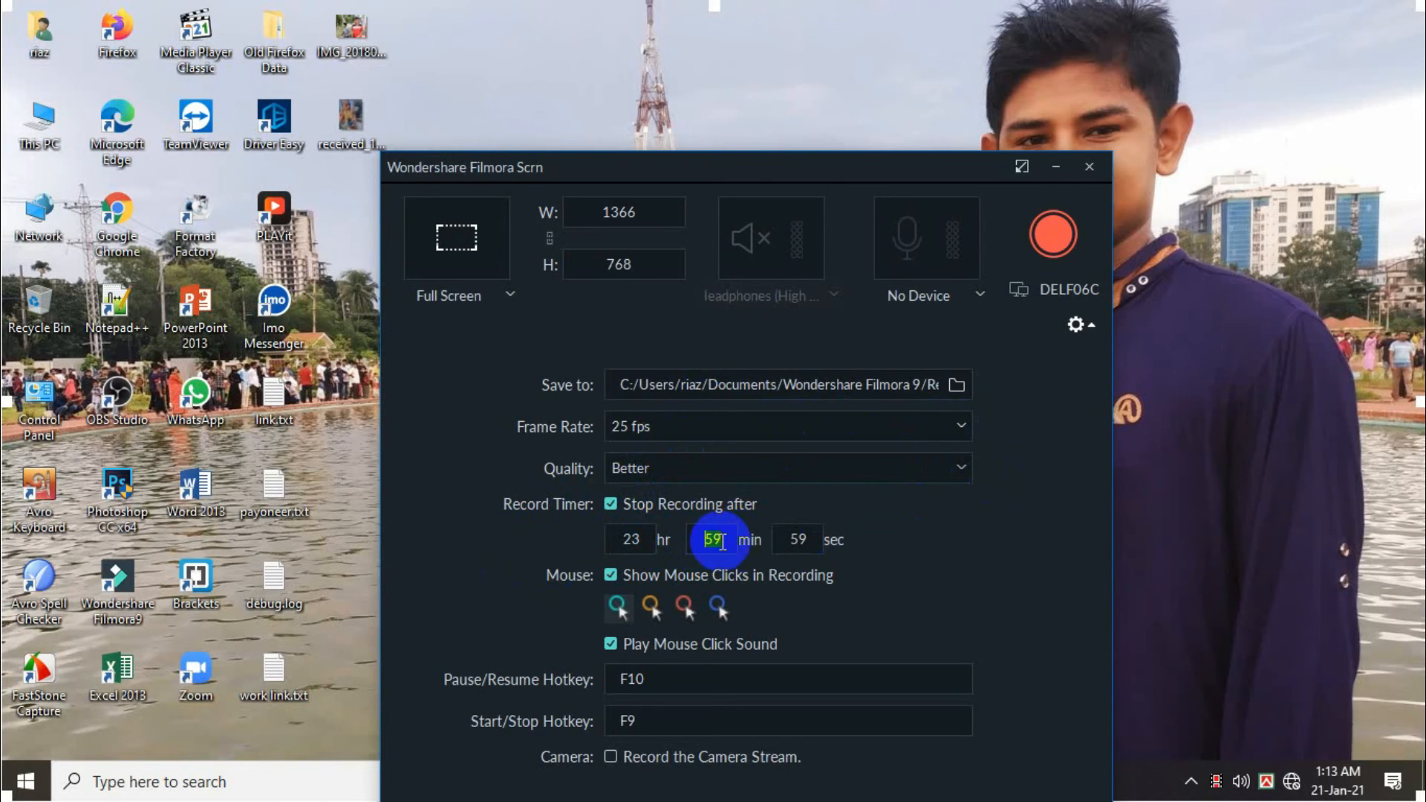
click(782, 539)
double_click(787, 540)
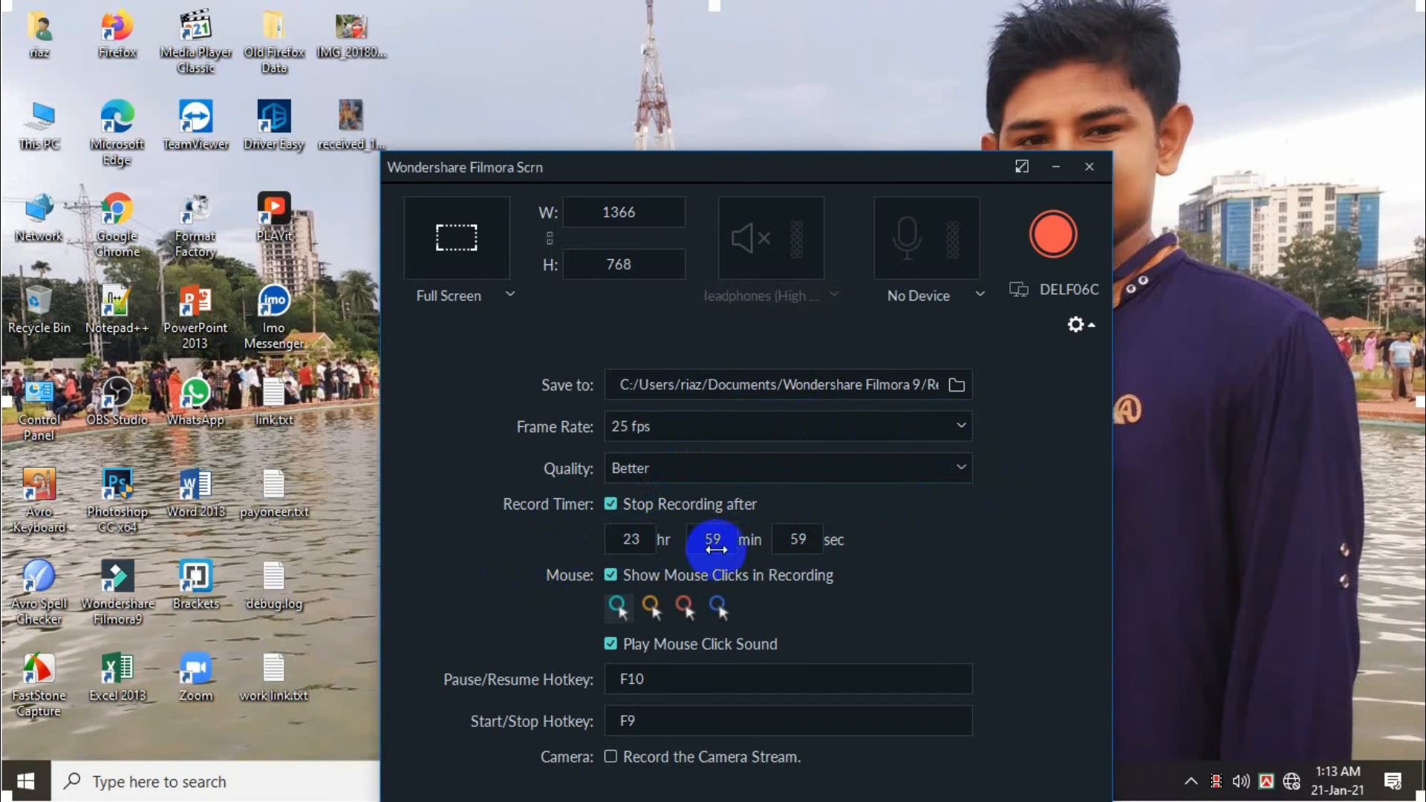
click(780, 539)
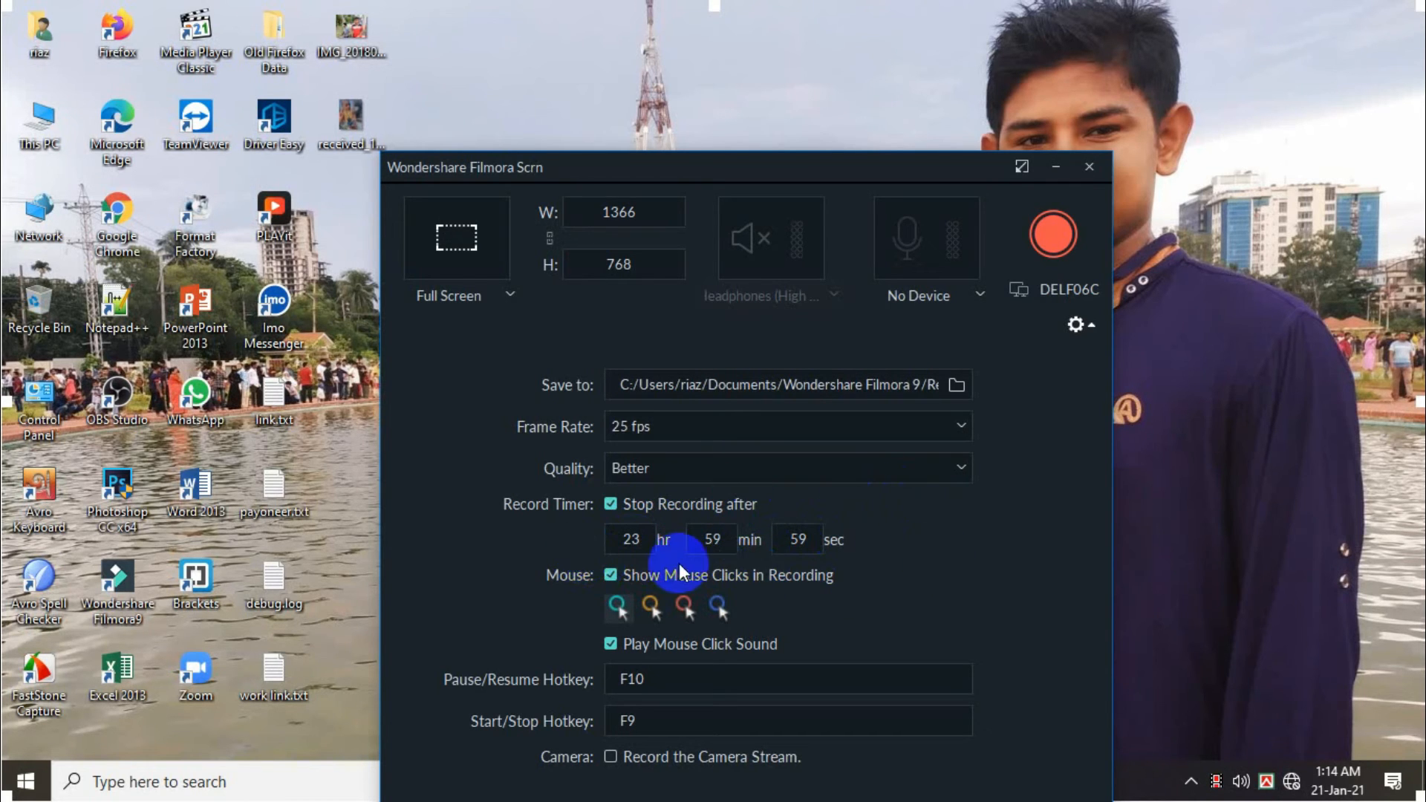
click(618, 504)
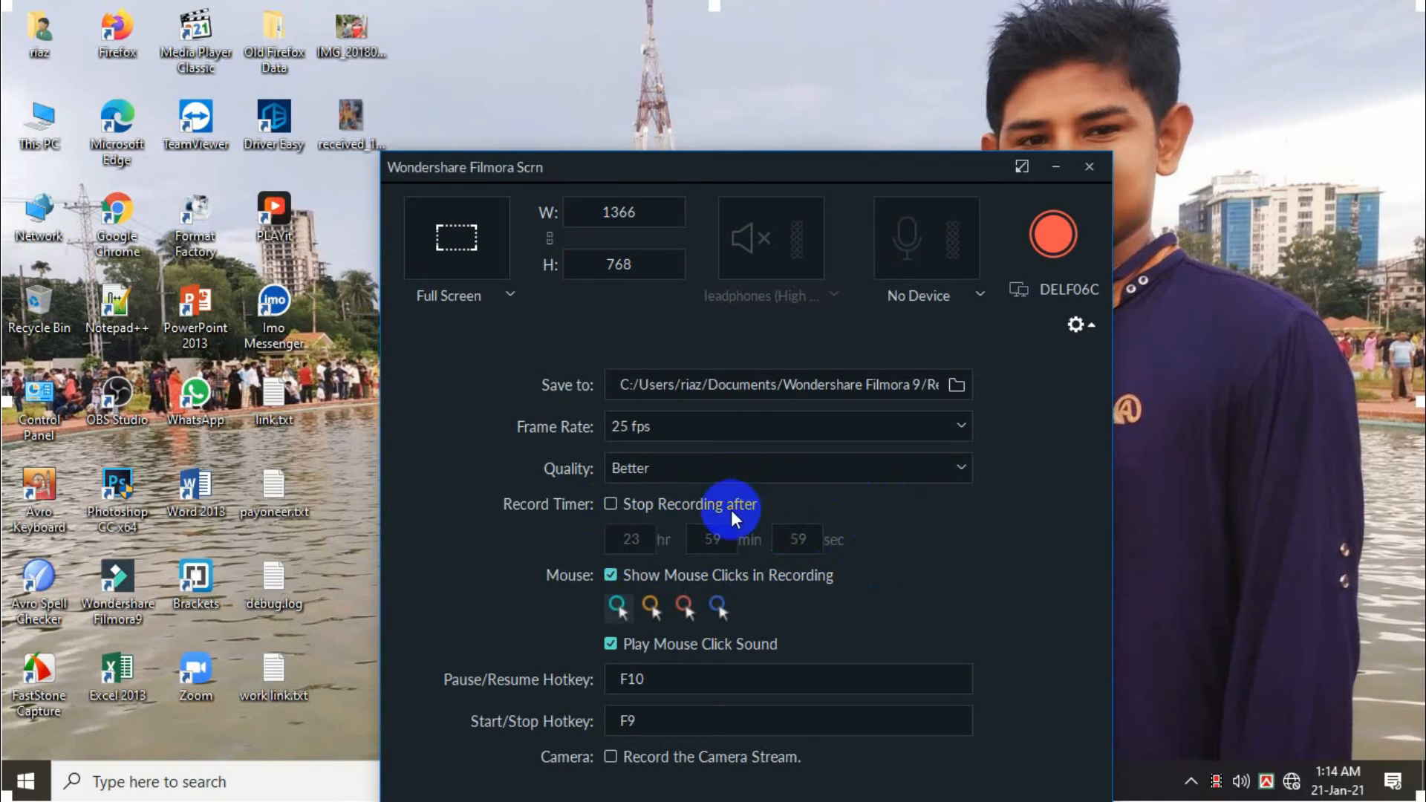
Move the recorder window up, choose the red mouse click effect for the recording, and turn off the mouse click sound.
drag(730, 153, 748, 40)
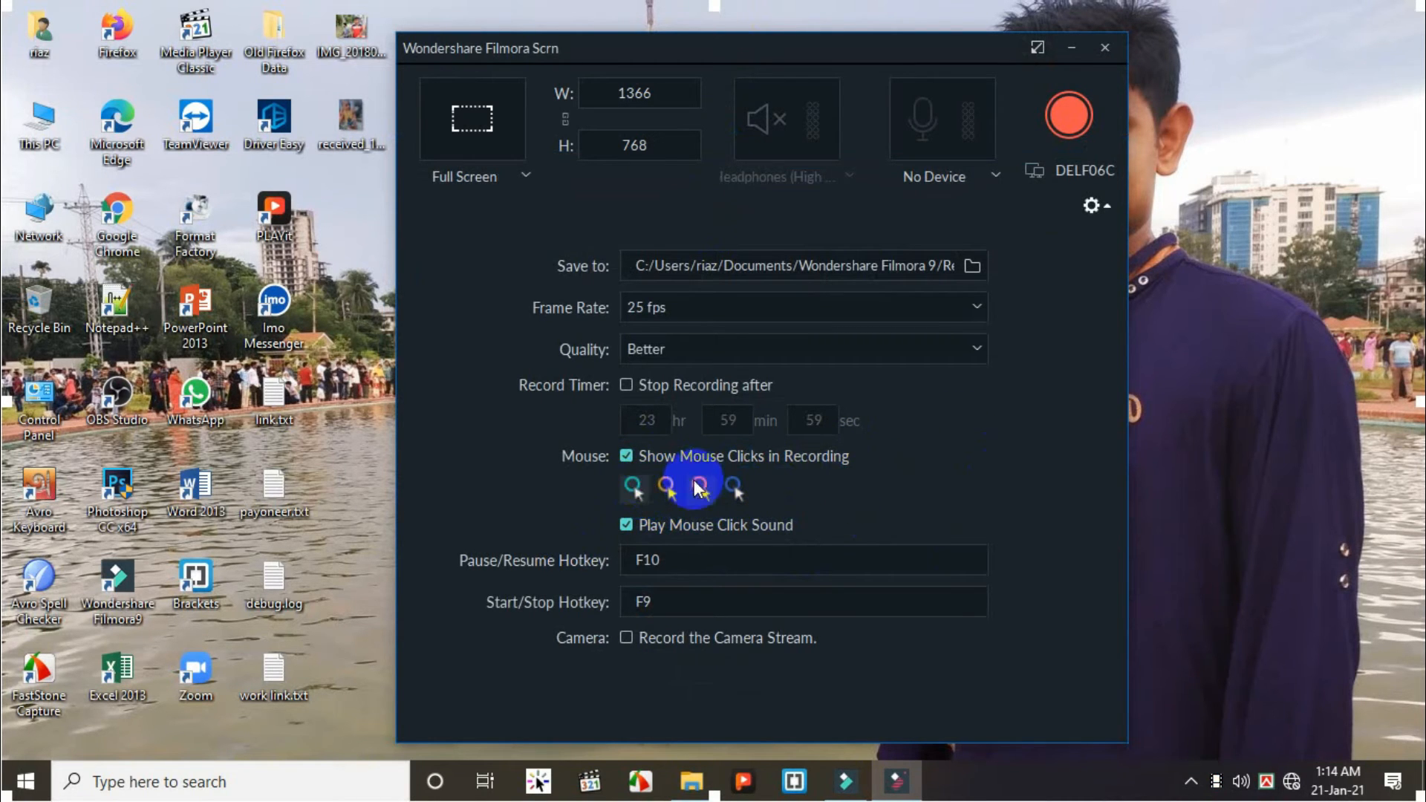
click(626, 455)
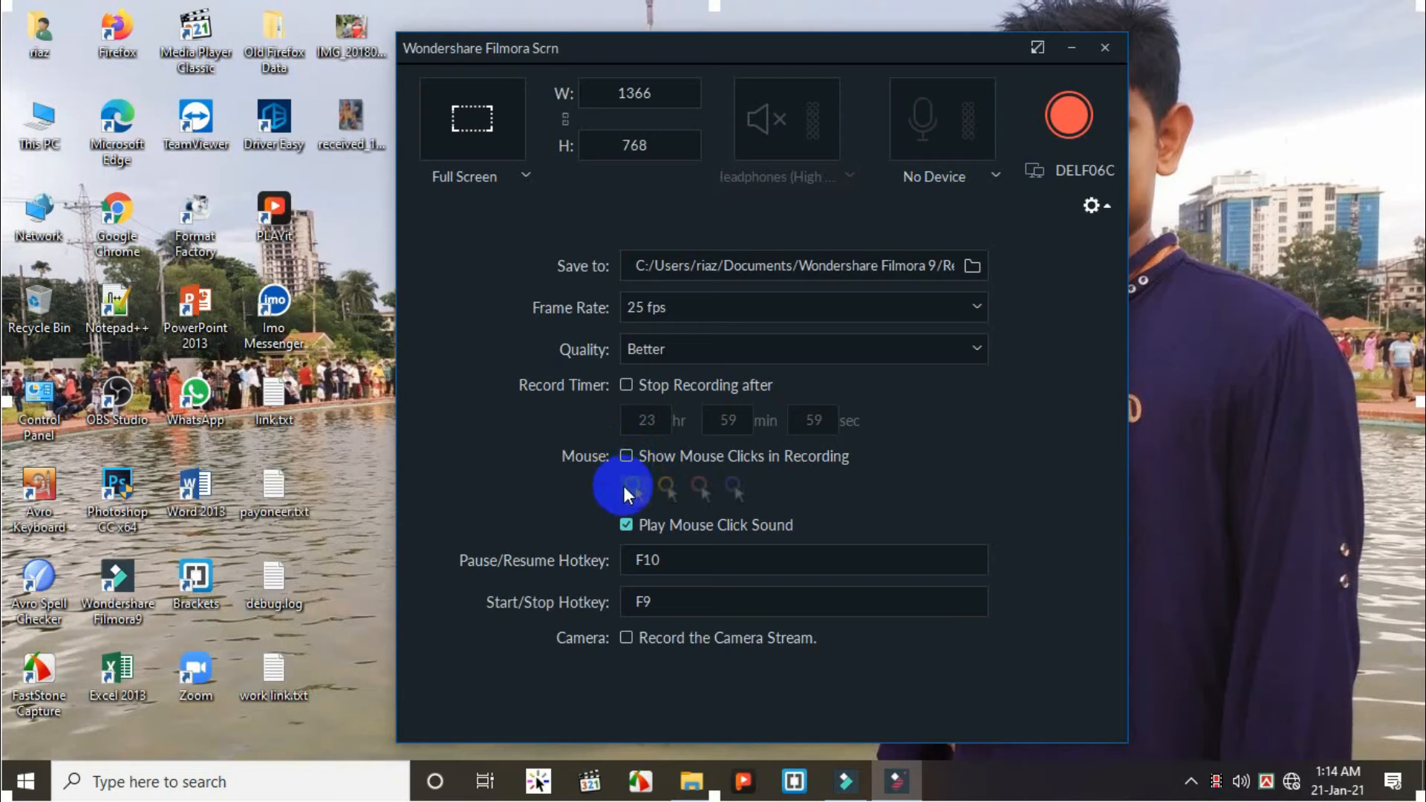
click(628, 456)
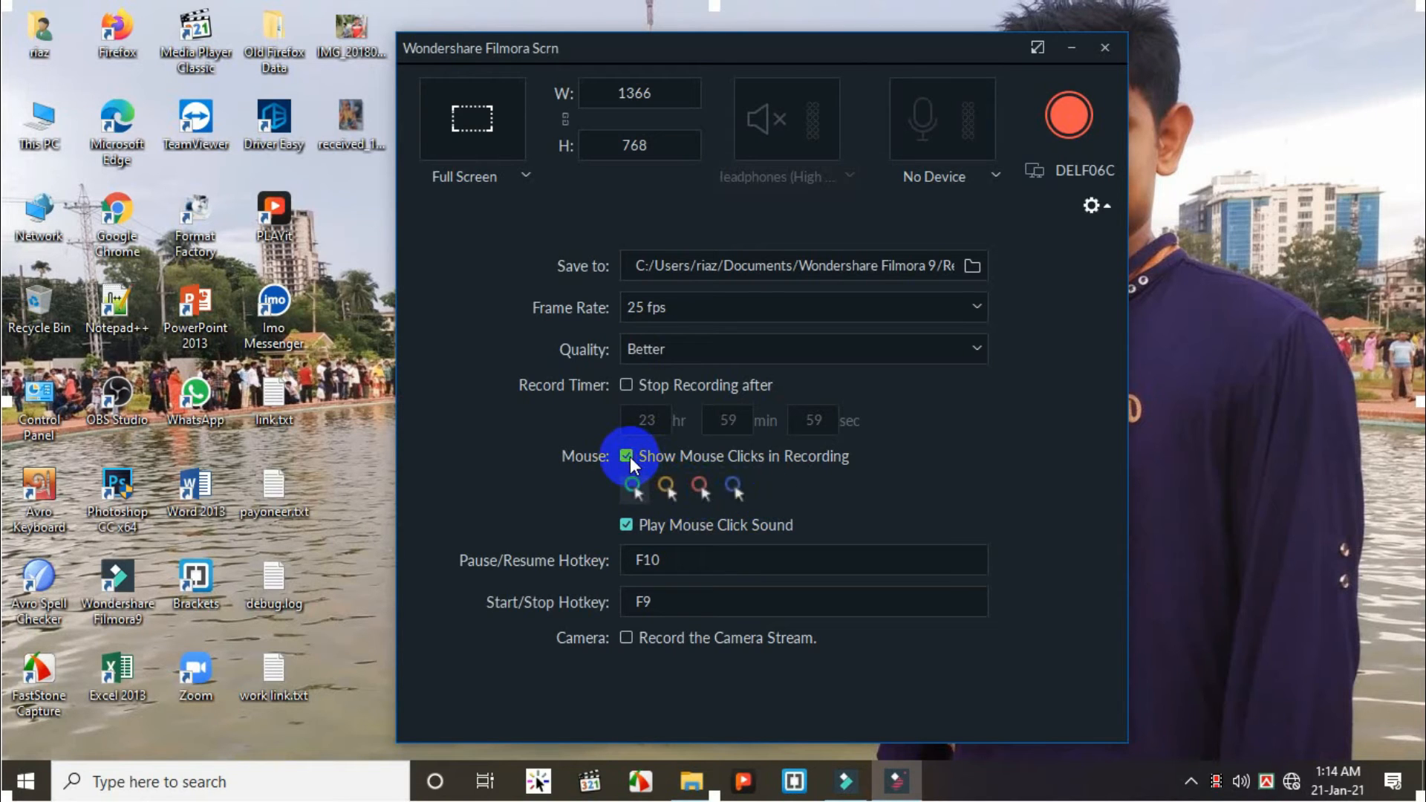
click(666, 492)
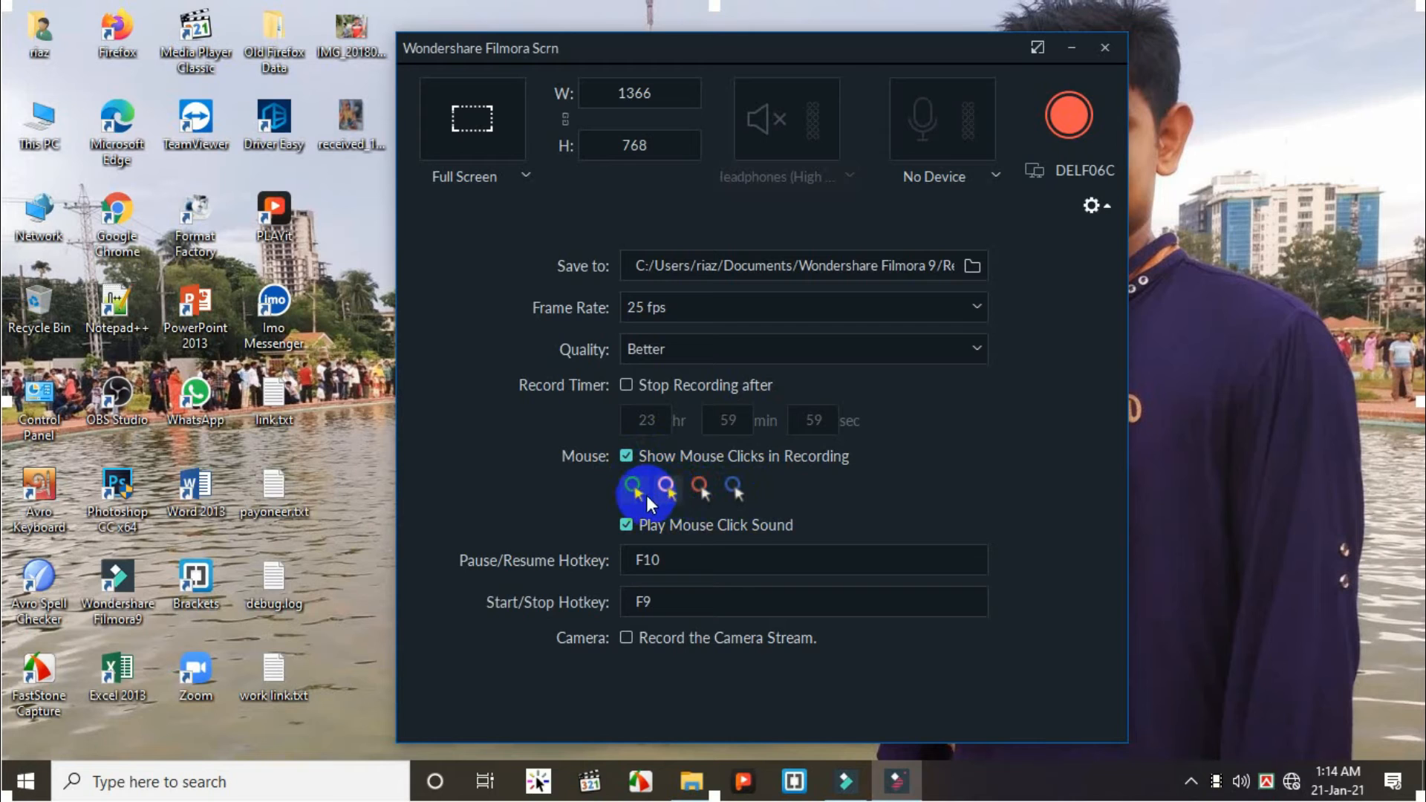
click(698, 490)
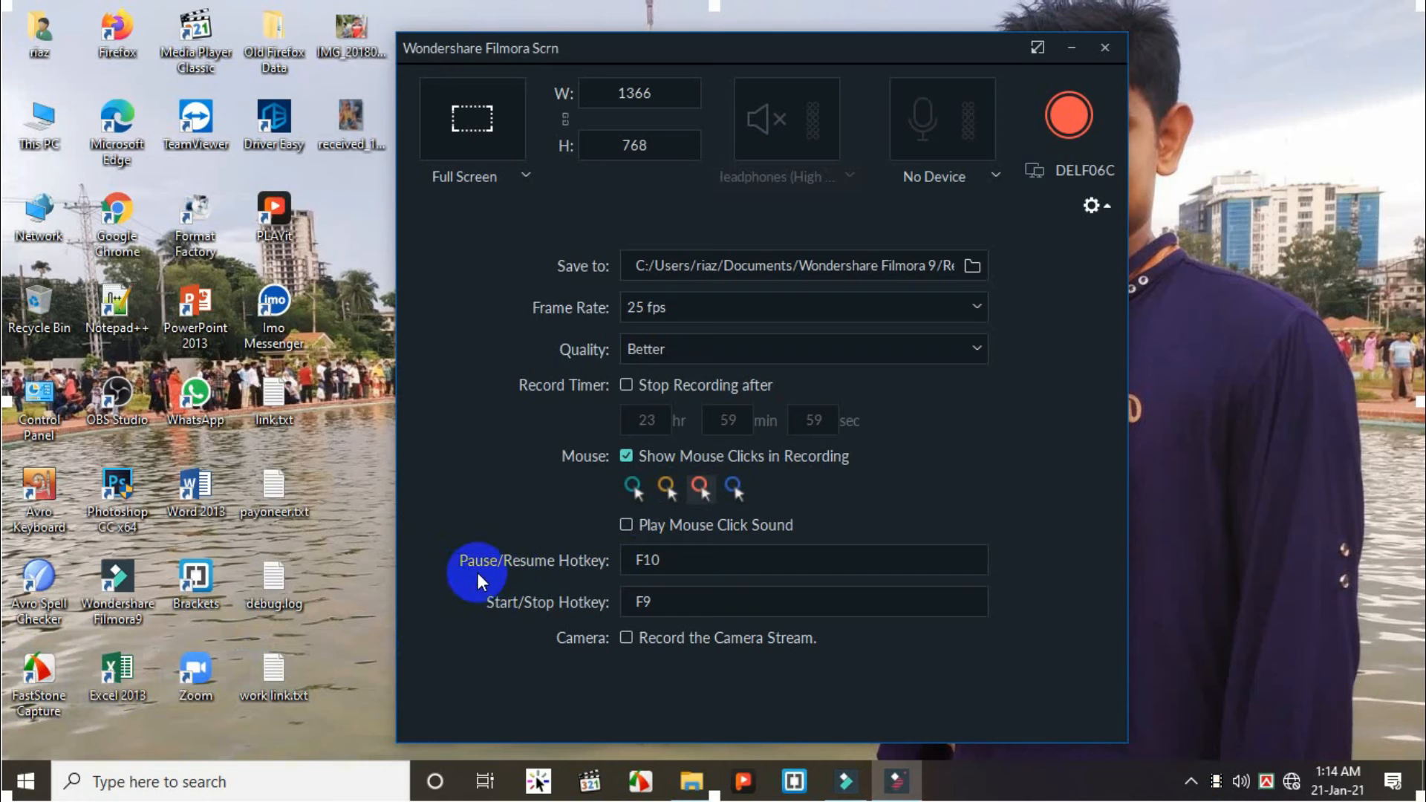
Inspect the Pause/Resume hotkey assigned in the recorder settings.
drag(678, 562, 635, 562)
click(626, 562)
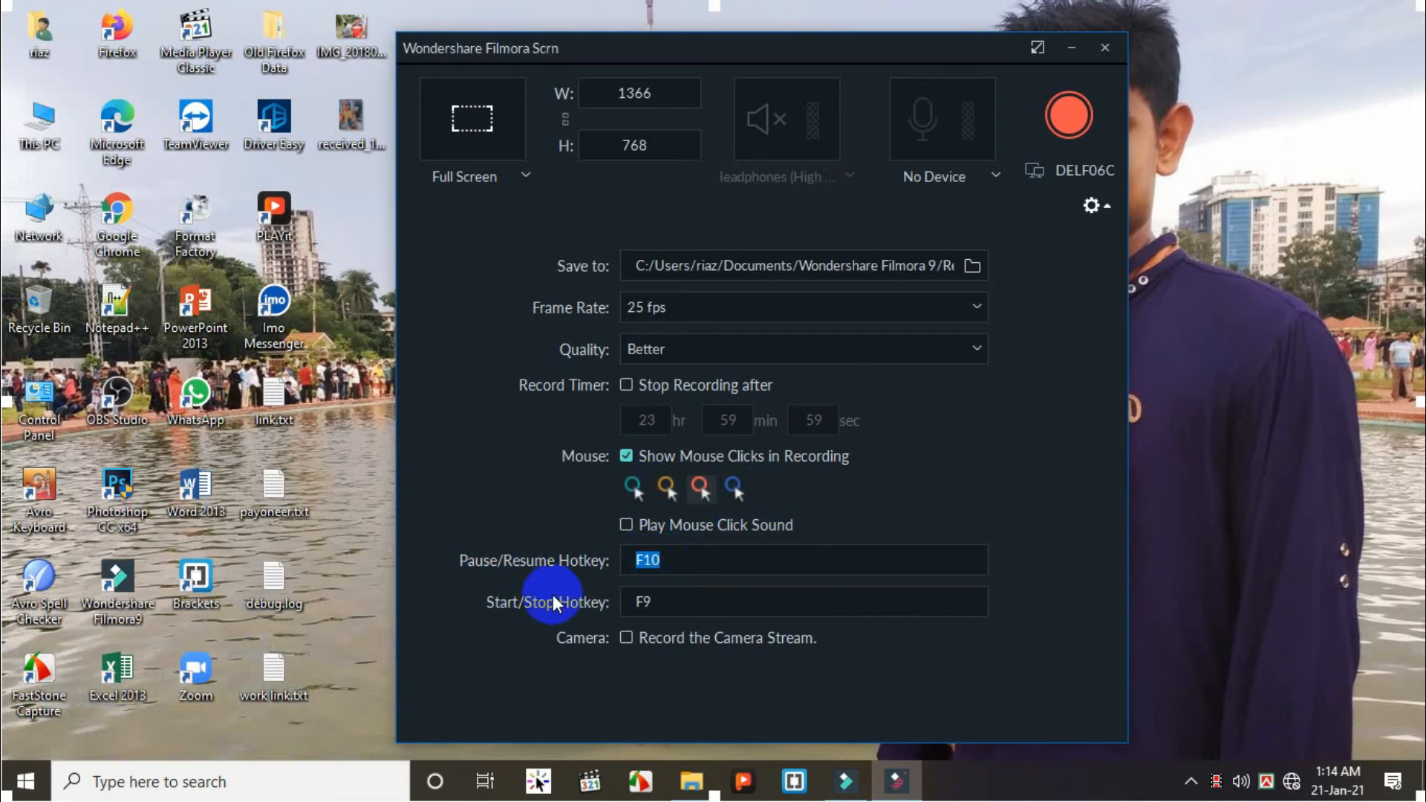
Inspect the Start/Stop hotkey, enable Record the Camera Stream, and close the screen recorder.
click(655, 602)
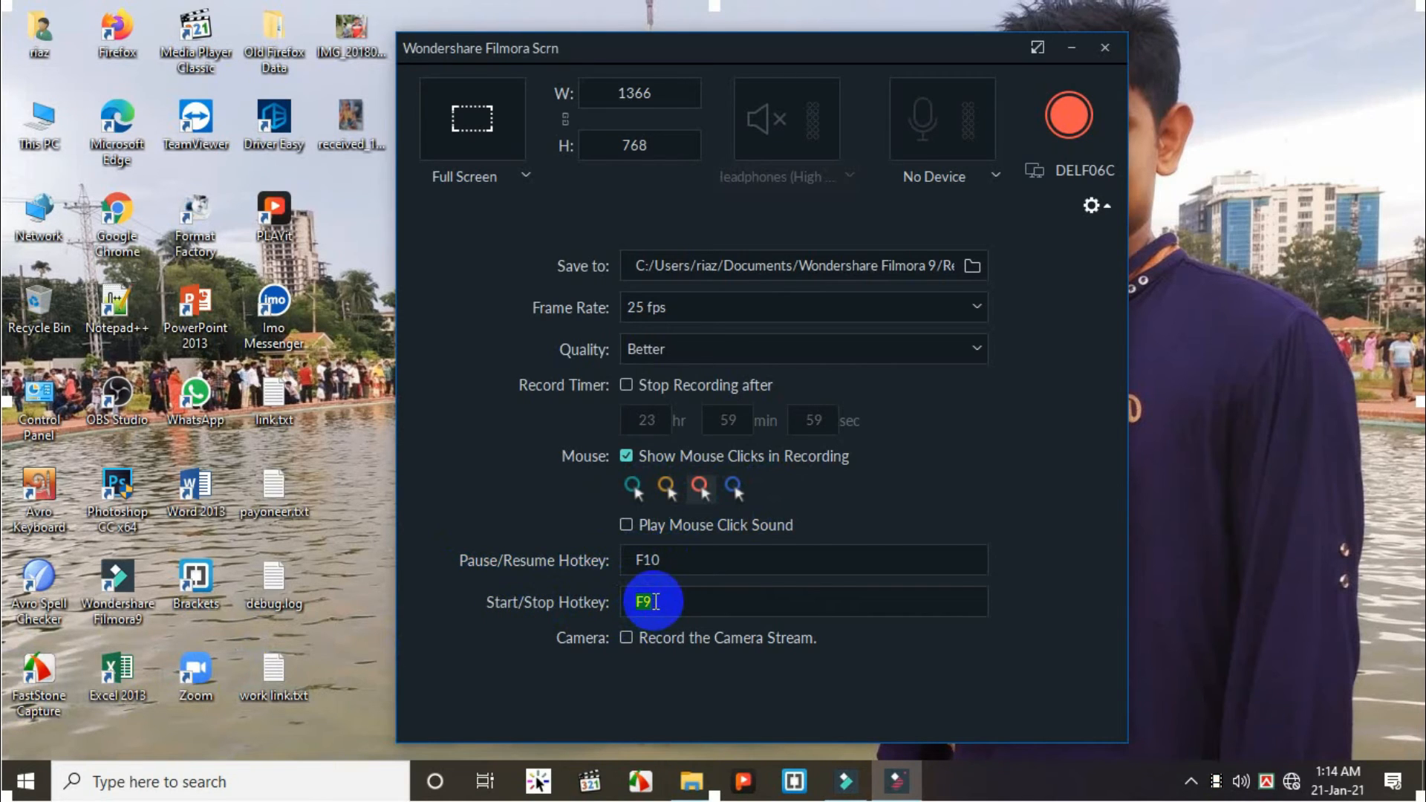
click(627, 637)
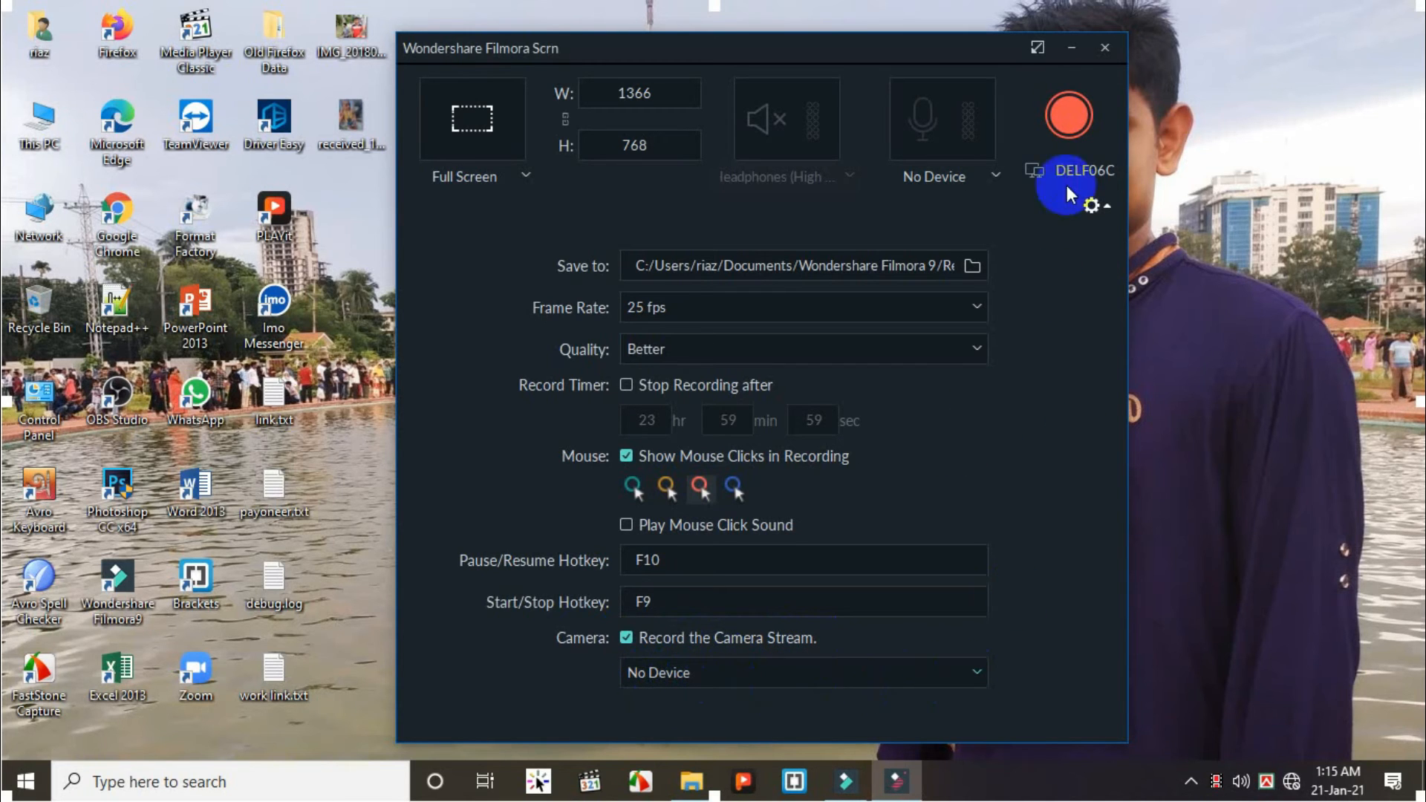
click(1105, 48)
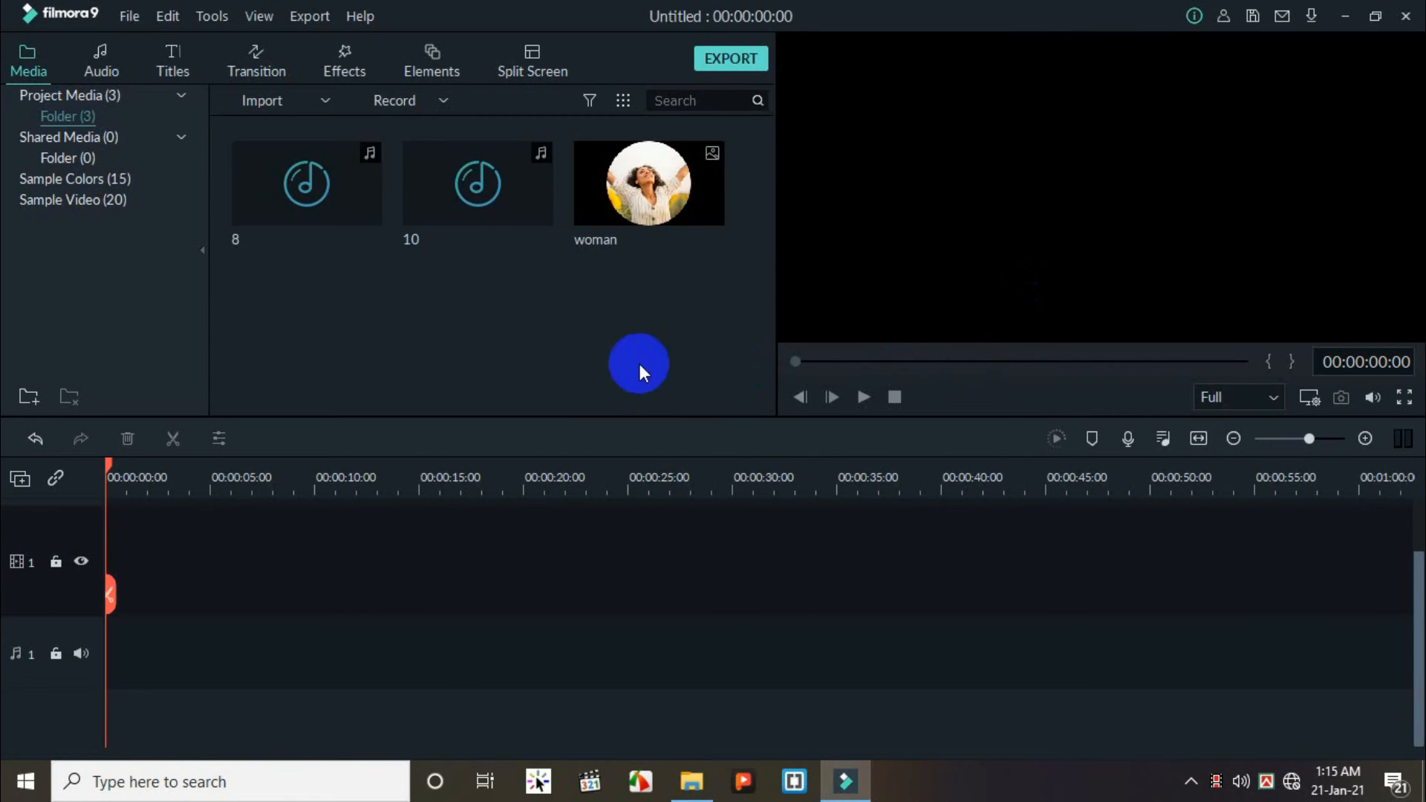
Open the voiceover recording dialog, move it aside, and place the woman image at the start of video track 1.
click(407, 100)
click(430, 172)
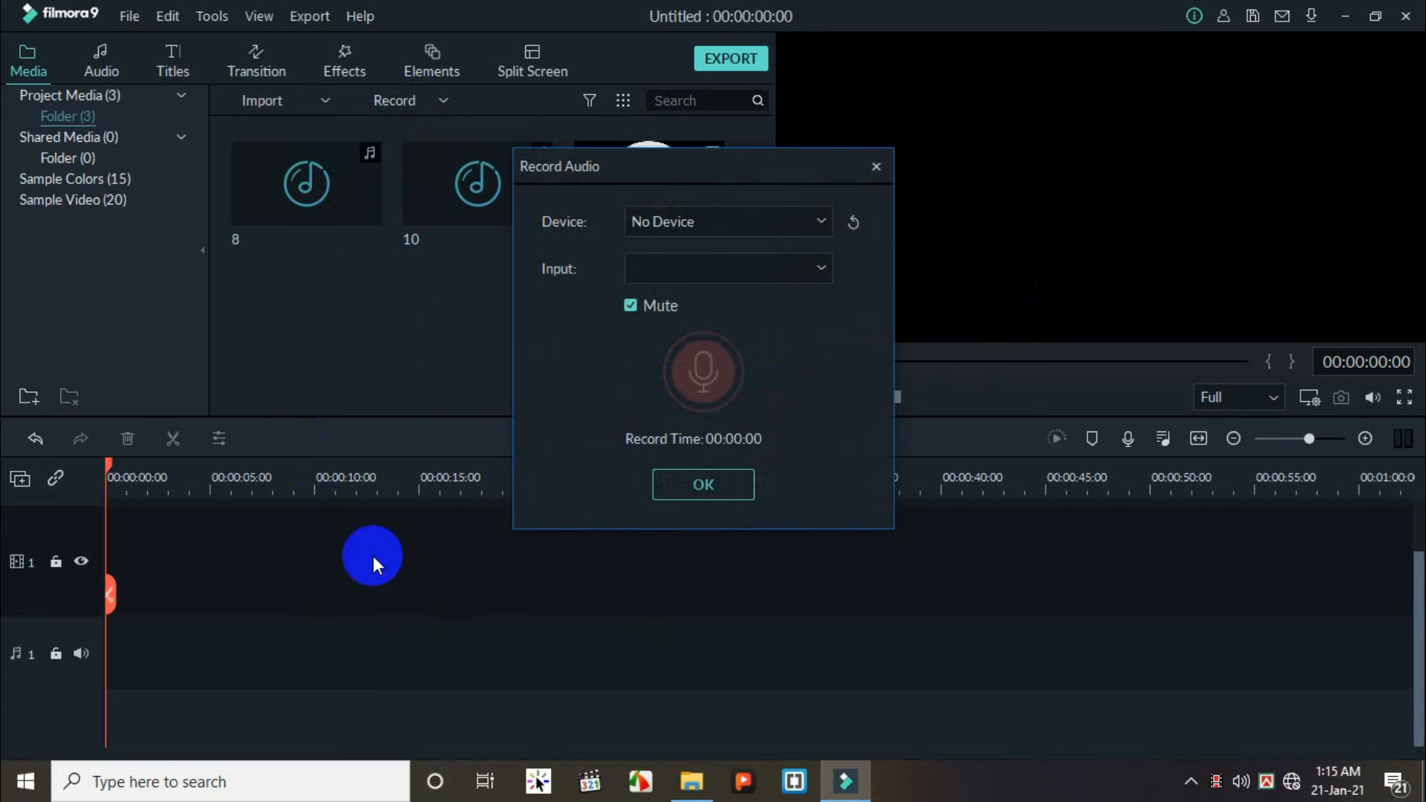
drag(638, 164, 798, 169)
drag(586, 211, 461, 587)
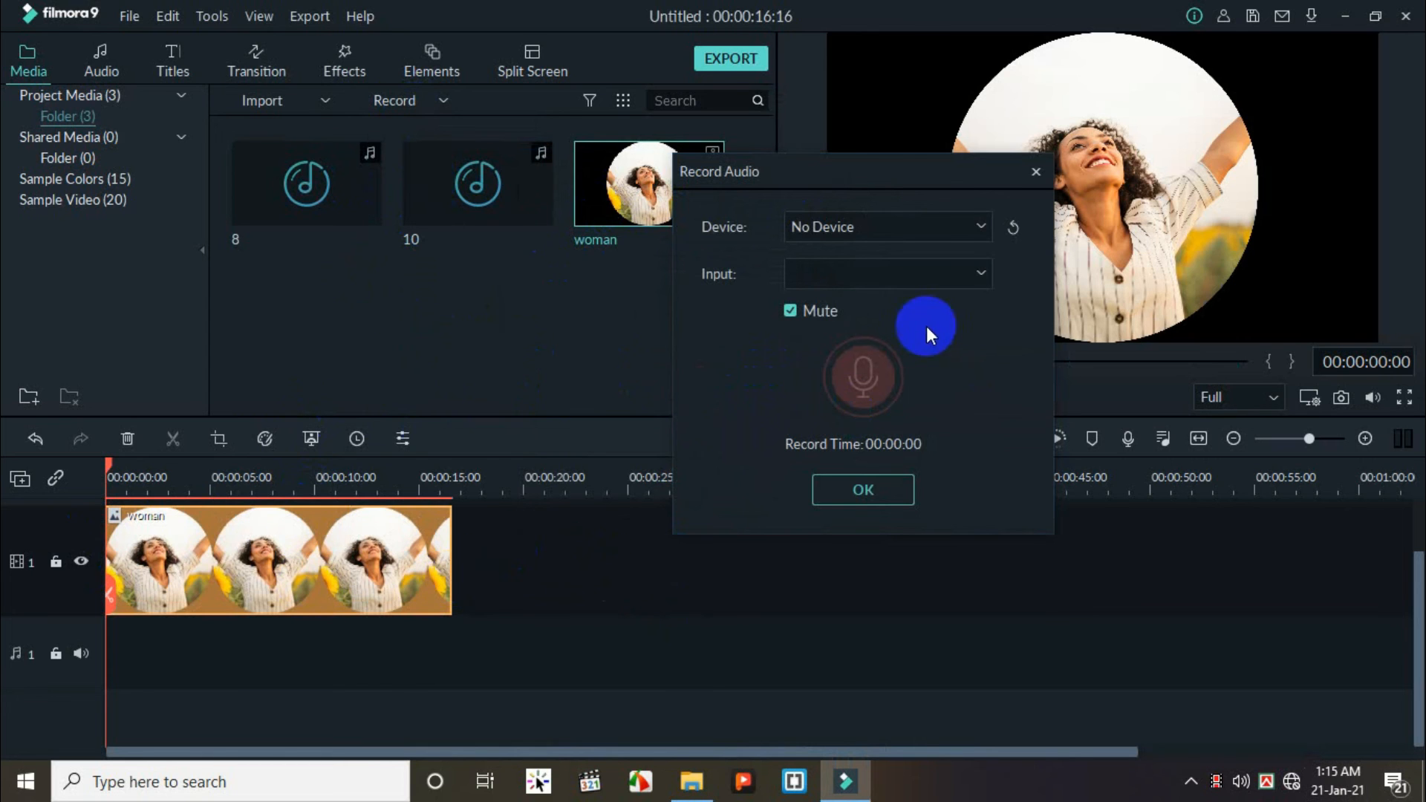
Review the device, input and Mute settings for recording audio, then close the dialog without recording.
drag(894, 174, 535, 207)
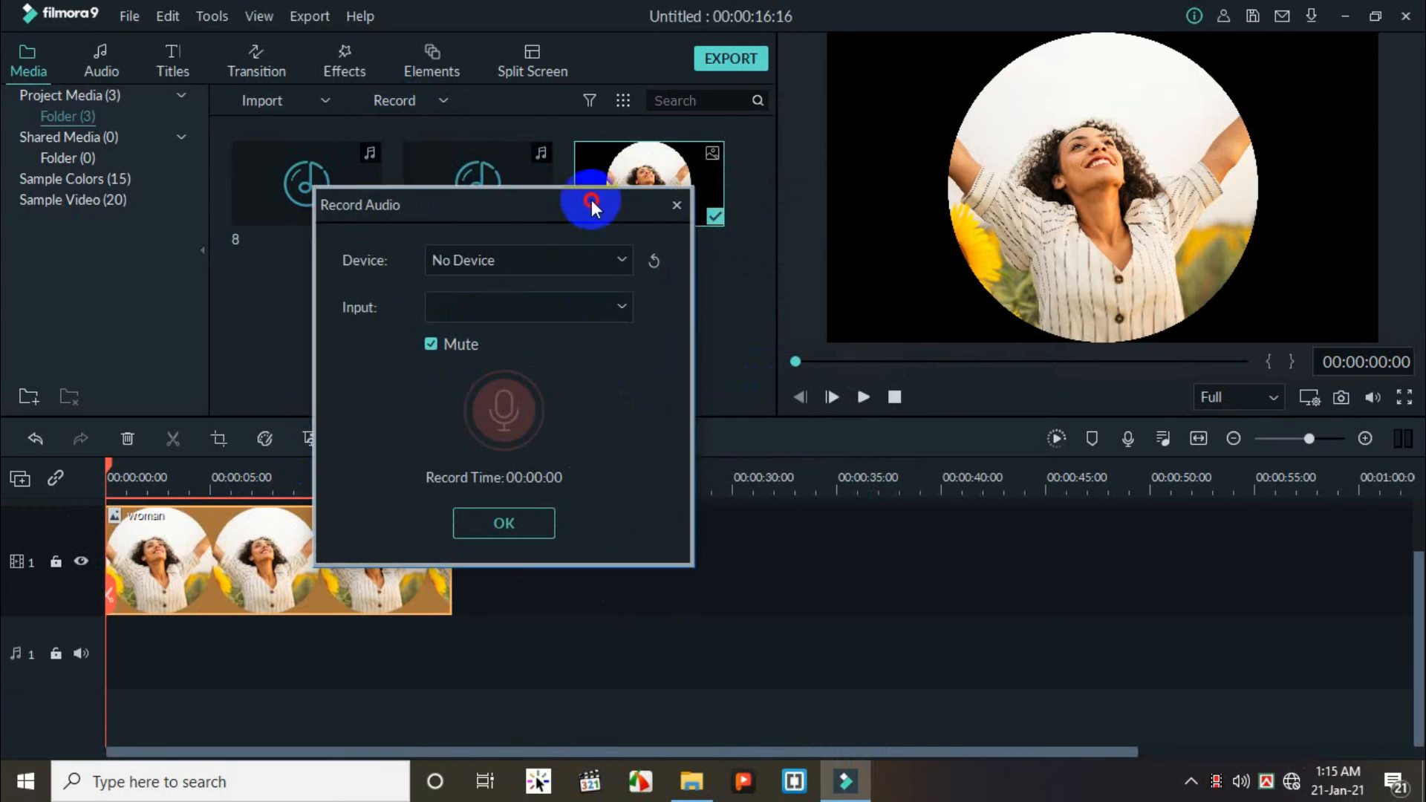
drag(725, 160, 724, 160)
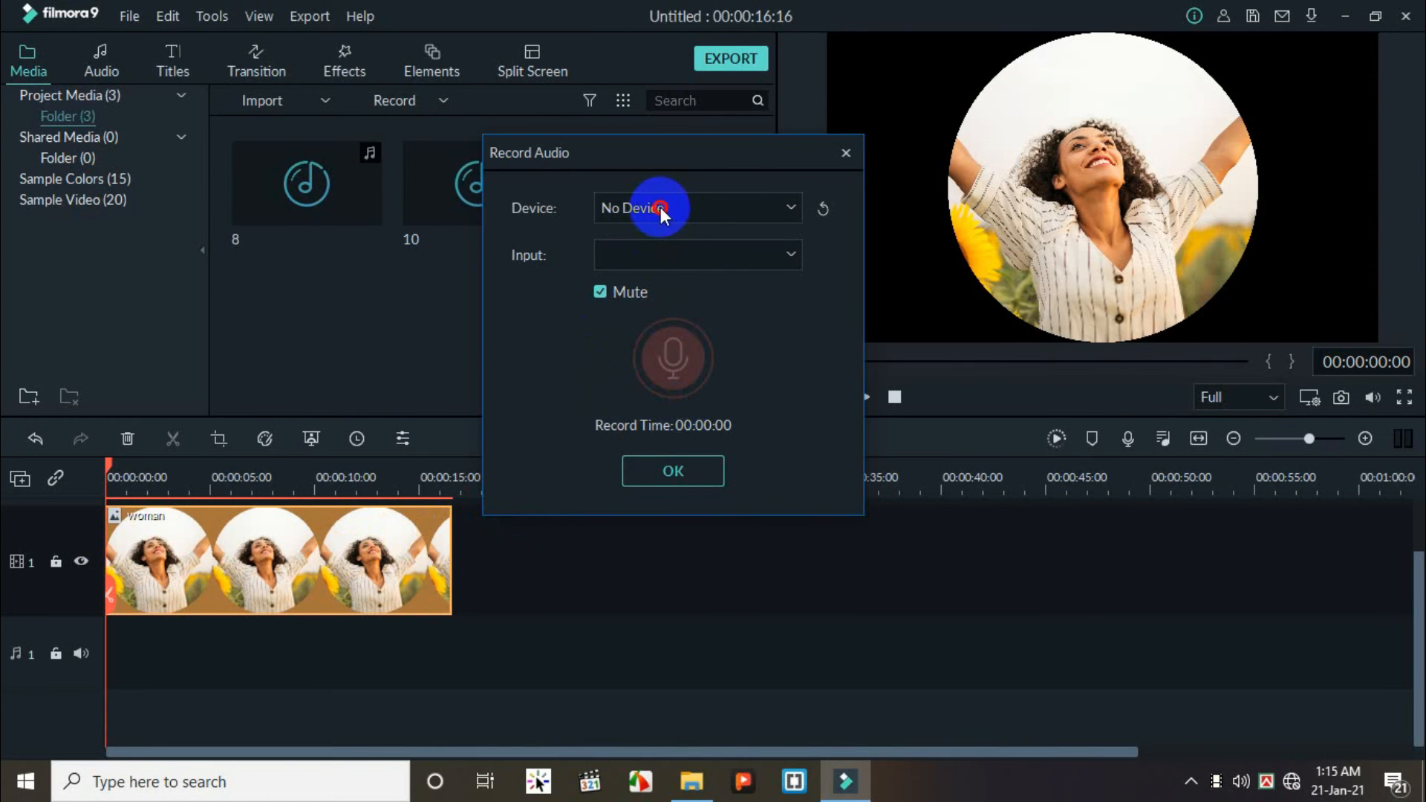
click(785, 257)
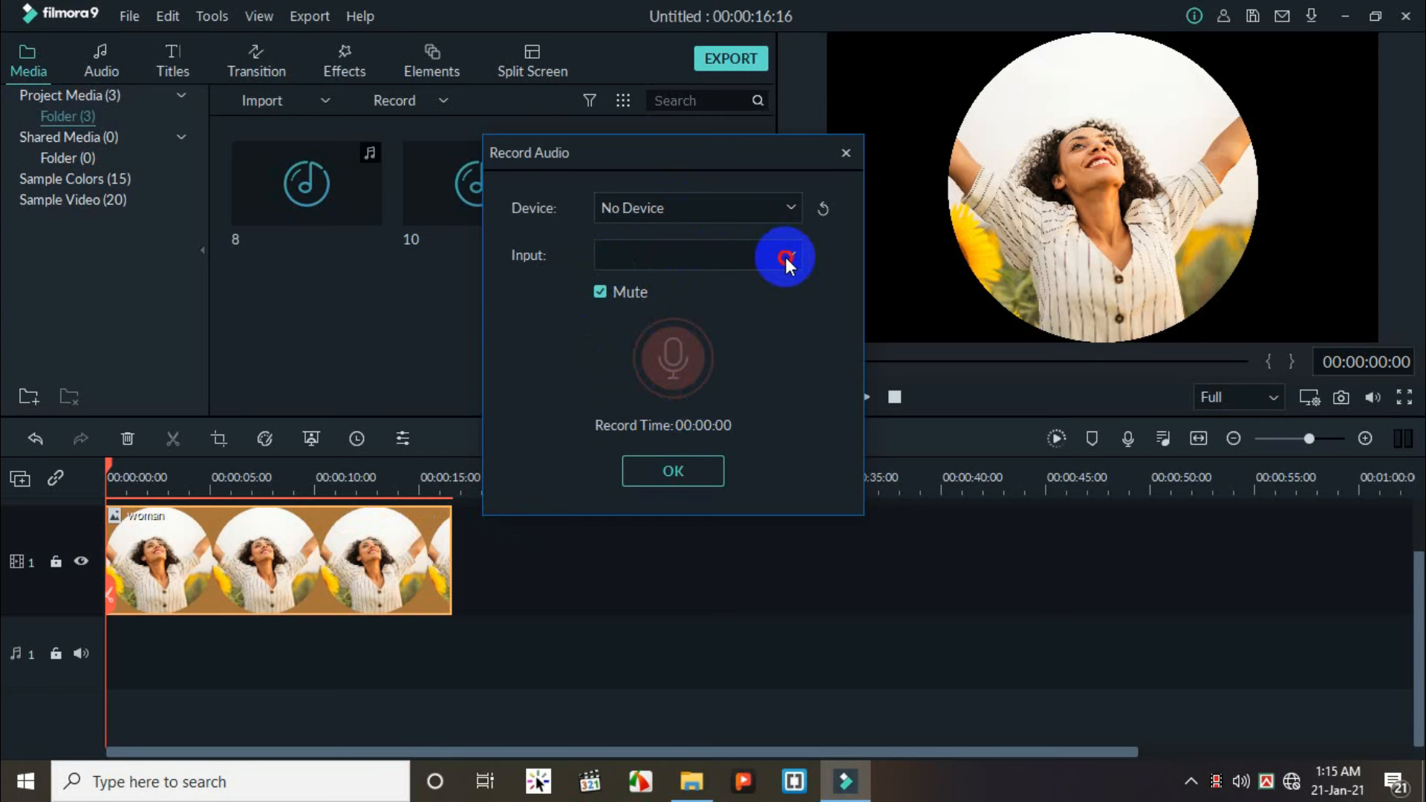
click(610, 296)
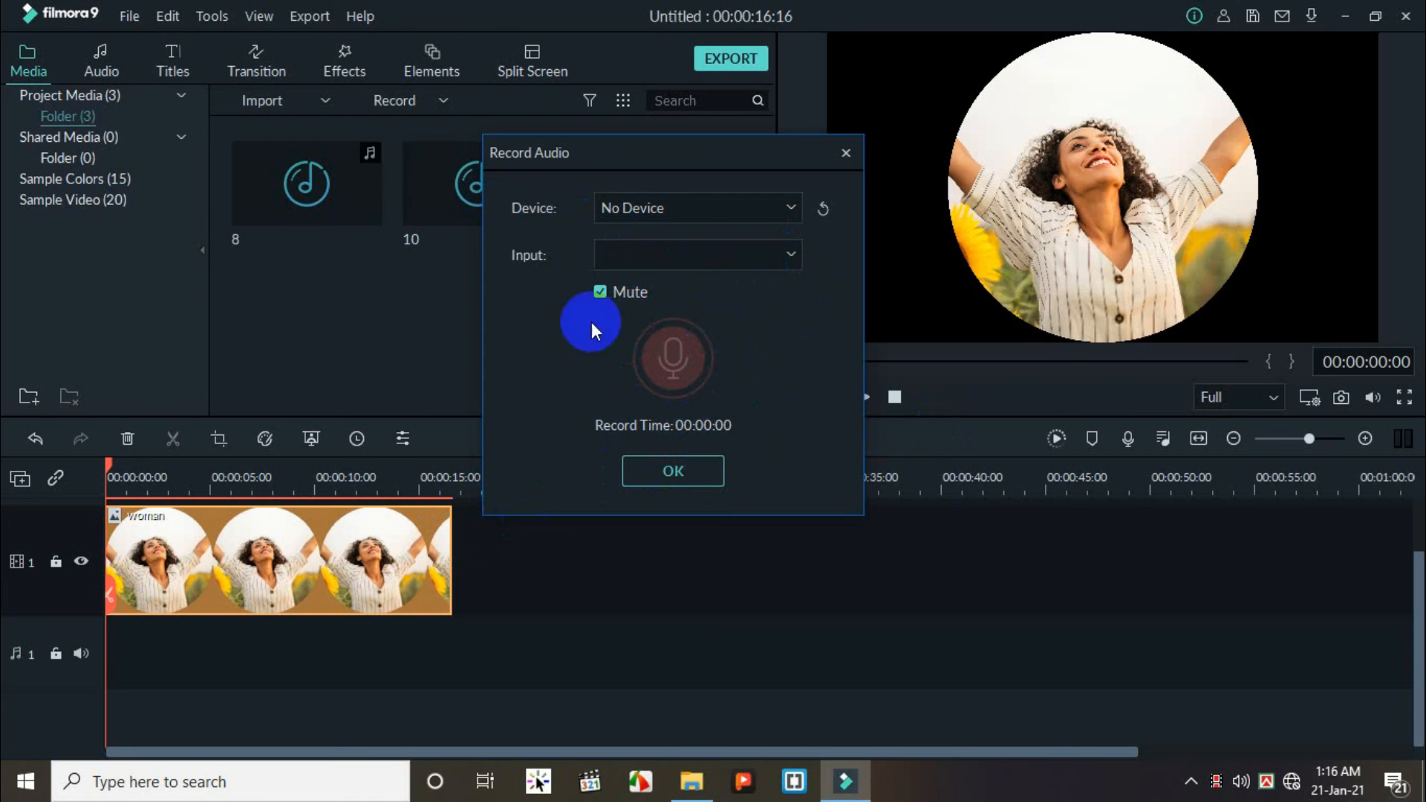
click(844, 154)
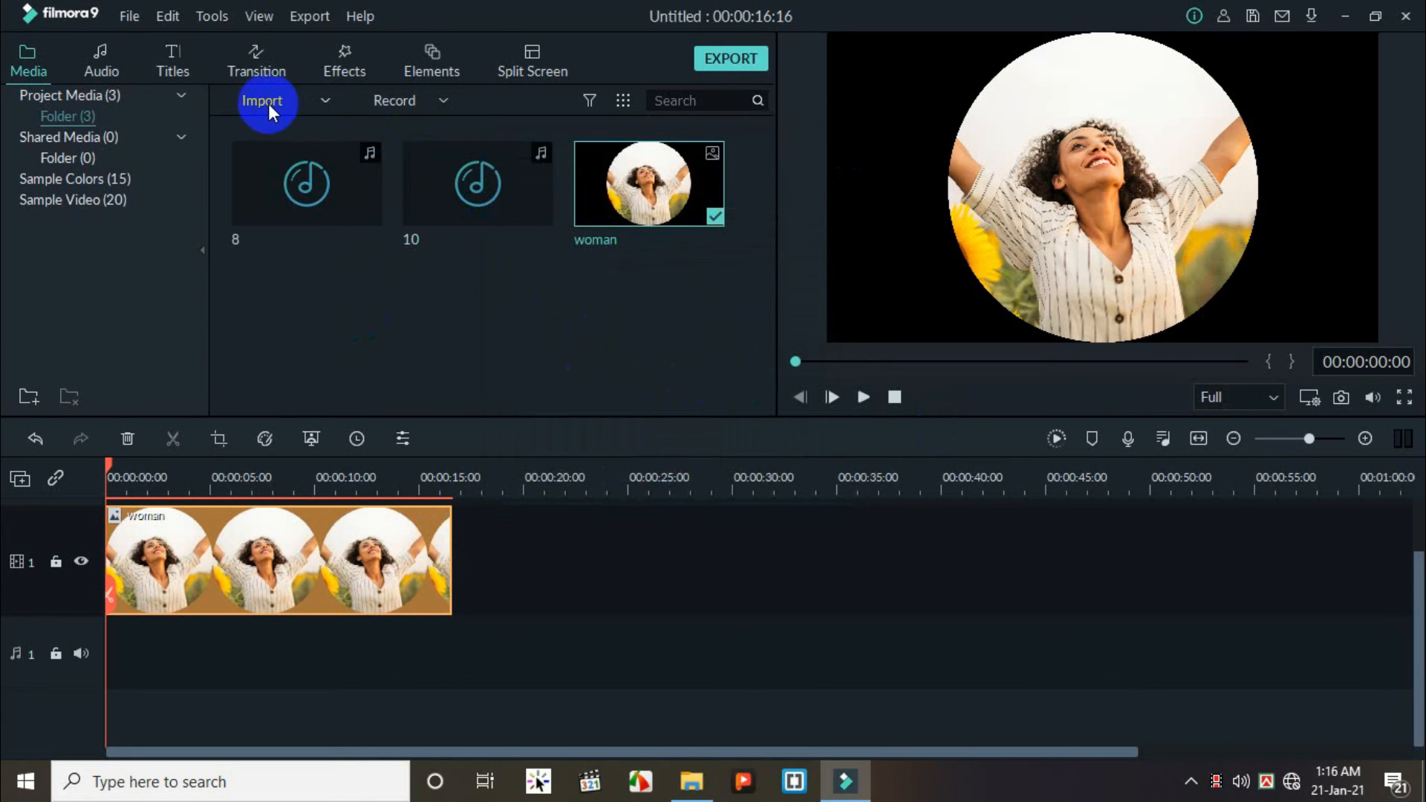
Filter the project folder's media to show only images, then only videos.
click(592, 98)
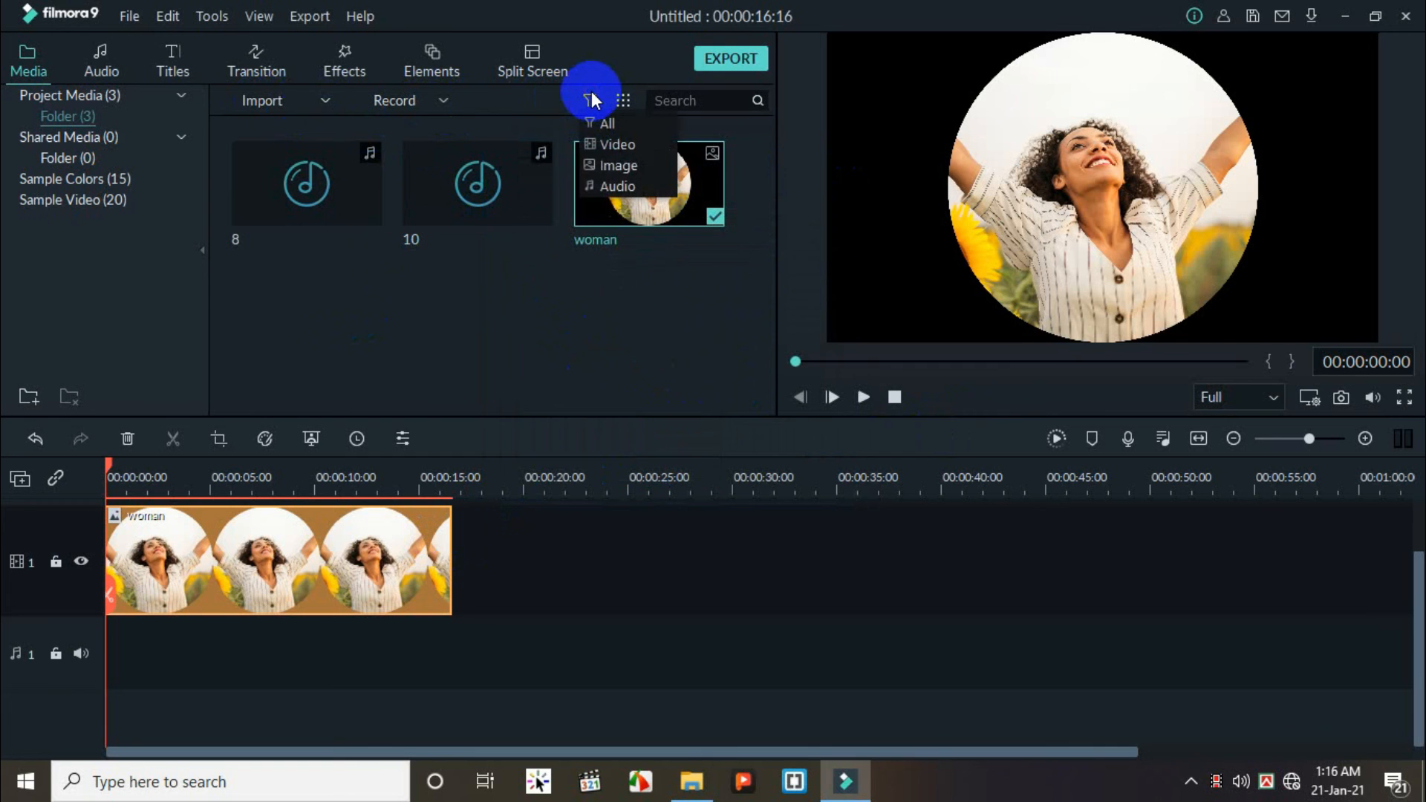
click(615, 167)
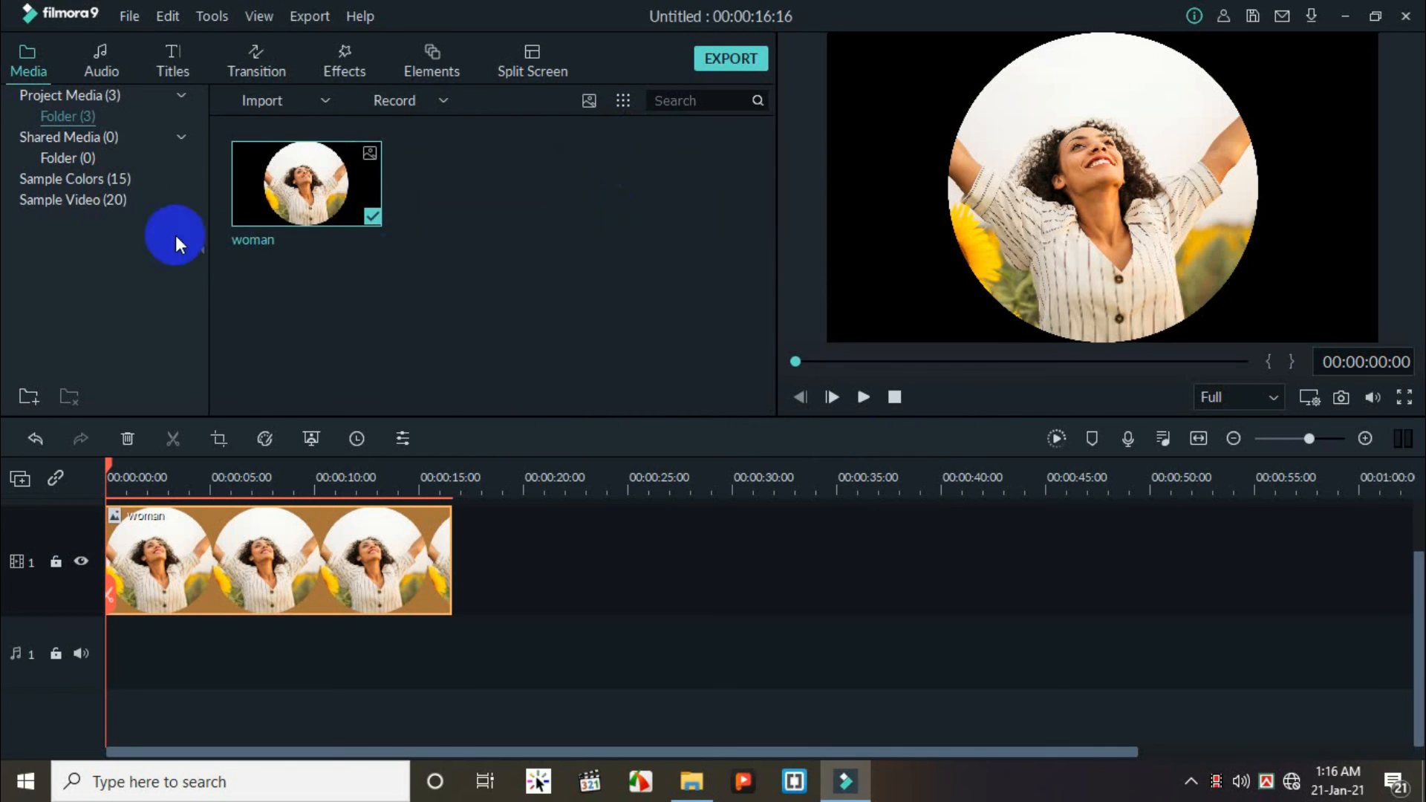
click(585, 103)
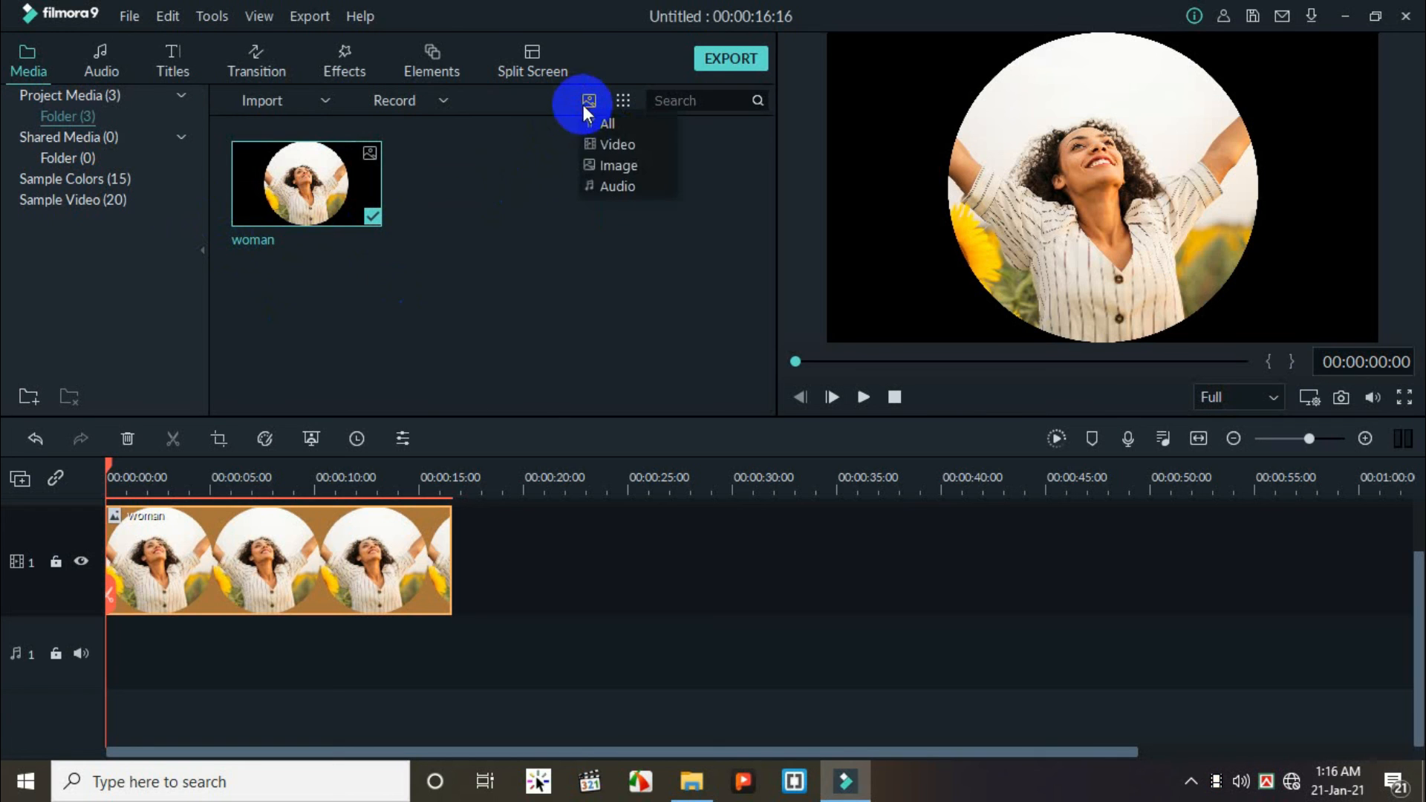
click(615, 146)
Import the video file 10 into the project folder.
click(570, 297)
scroll(639, 475, down, 3)
double_click(547, 416)
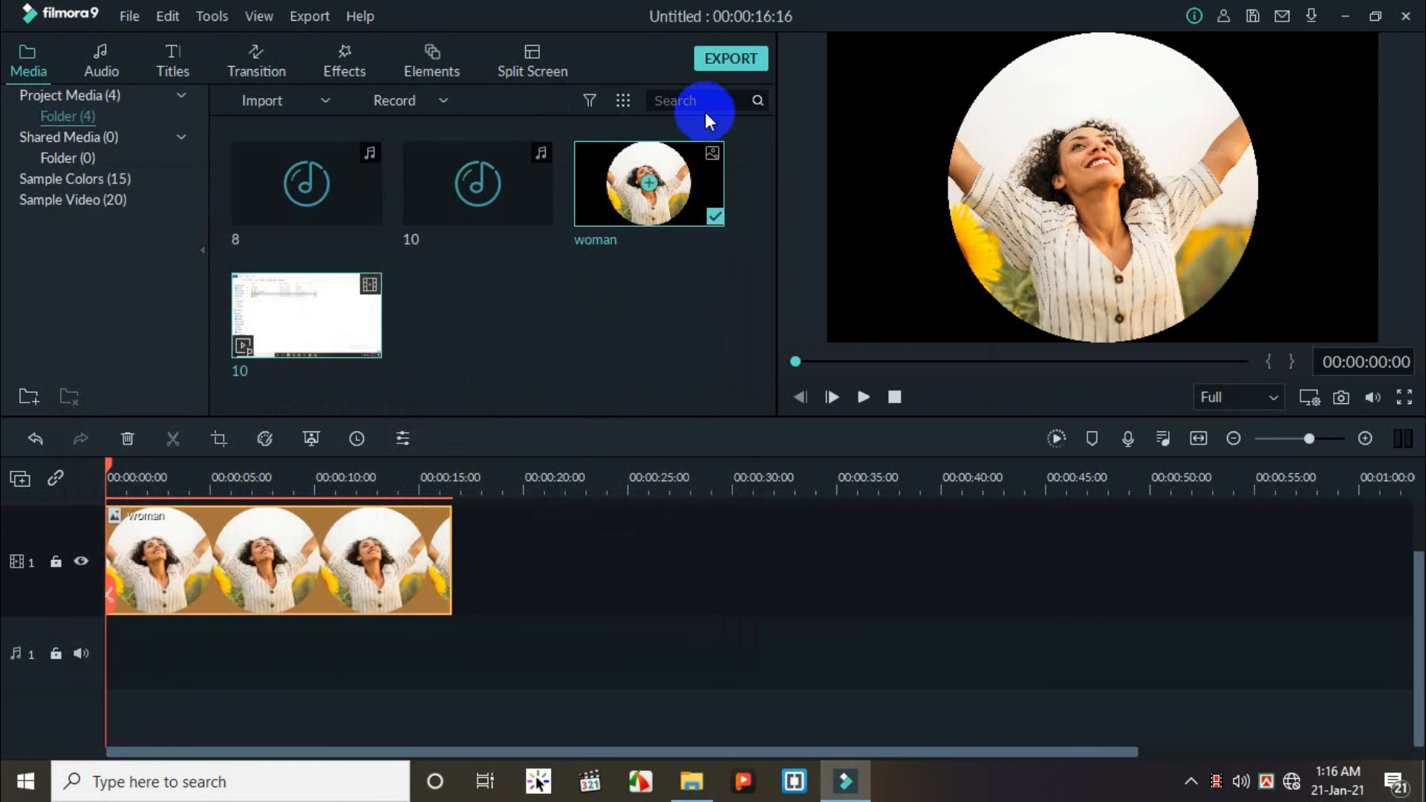
Filter the media by Image and by Audio, show All again, and dismiss the virus protection notification.
click(583, 99)
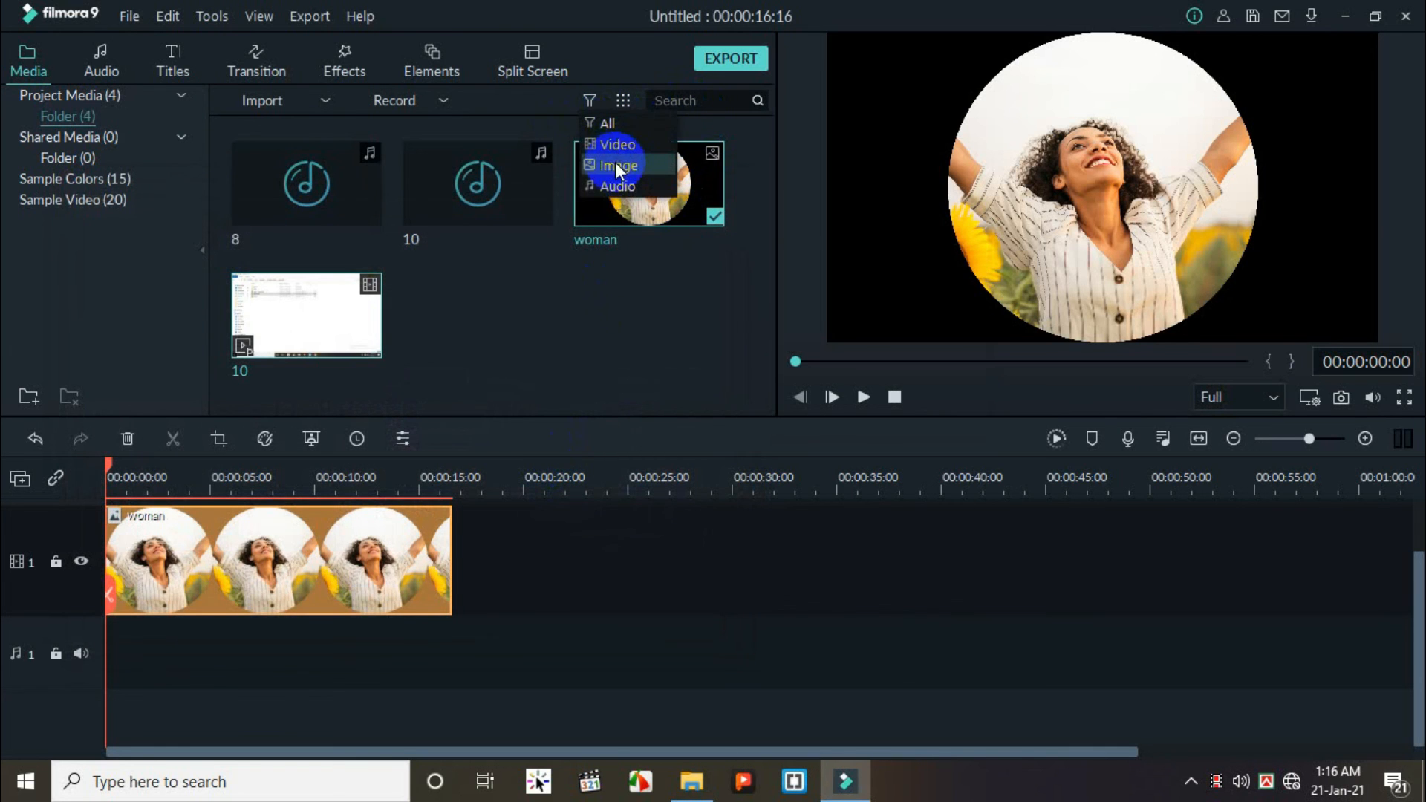
click(615, 162)
click(591, 101)
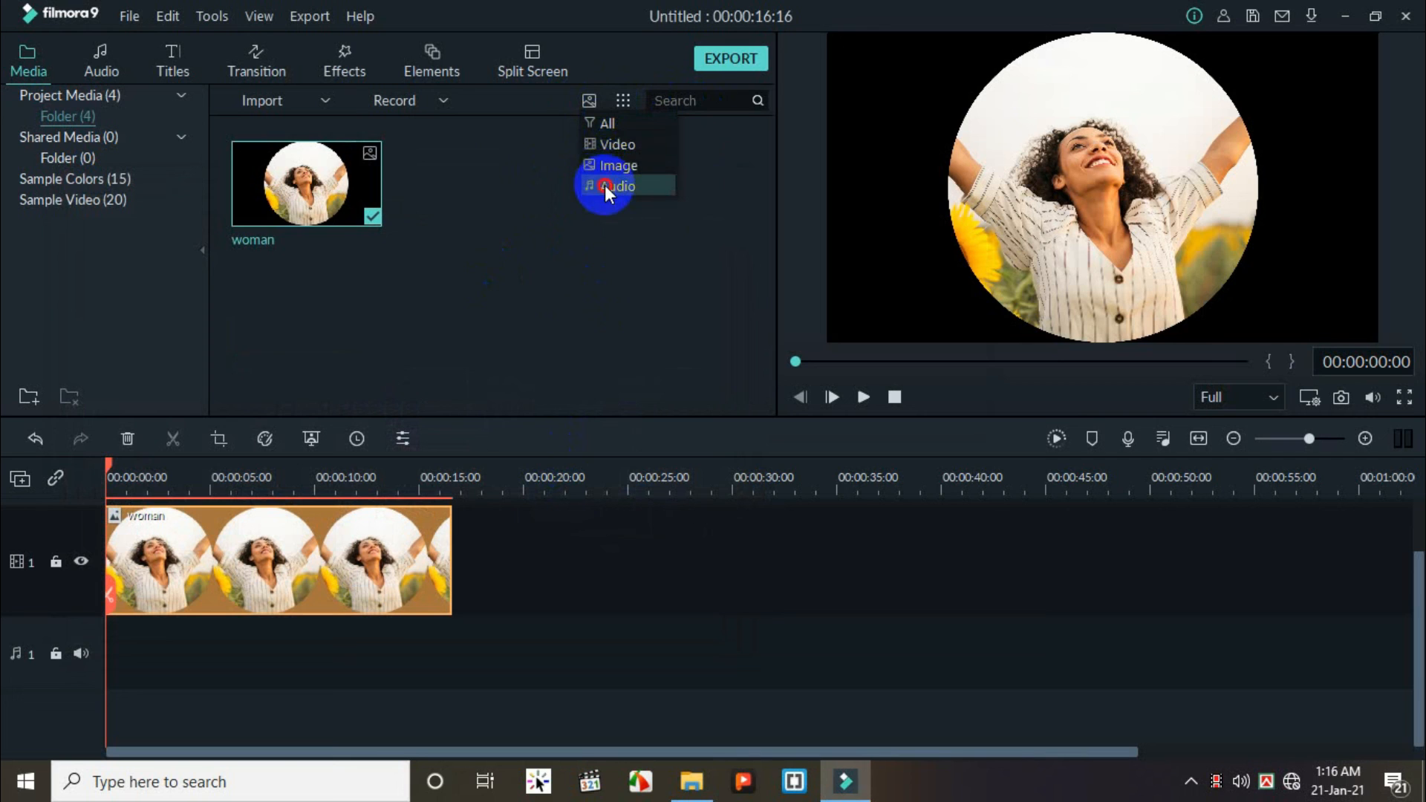
click(604, 185)
click(590, 100)
click(615, 121)
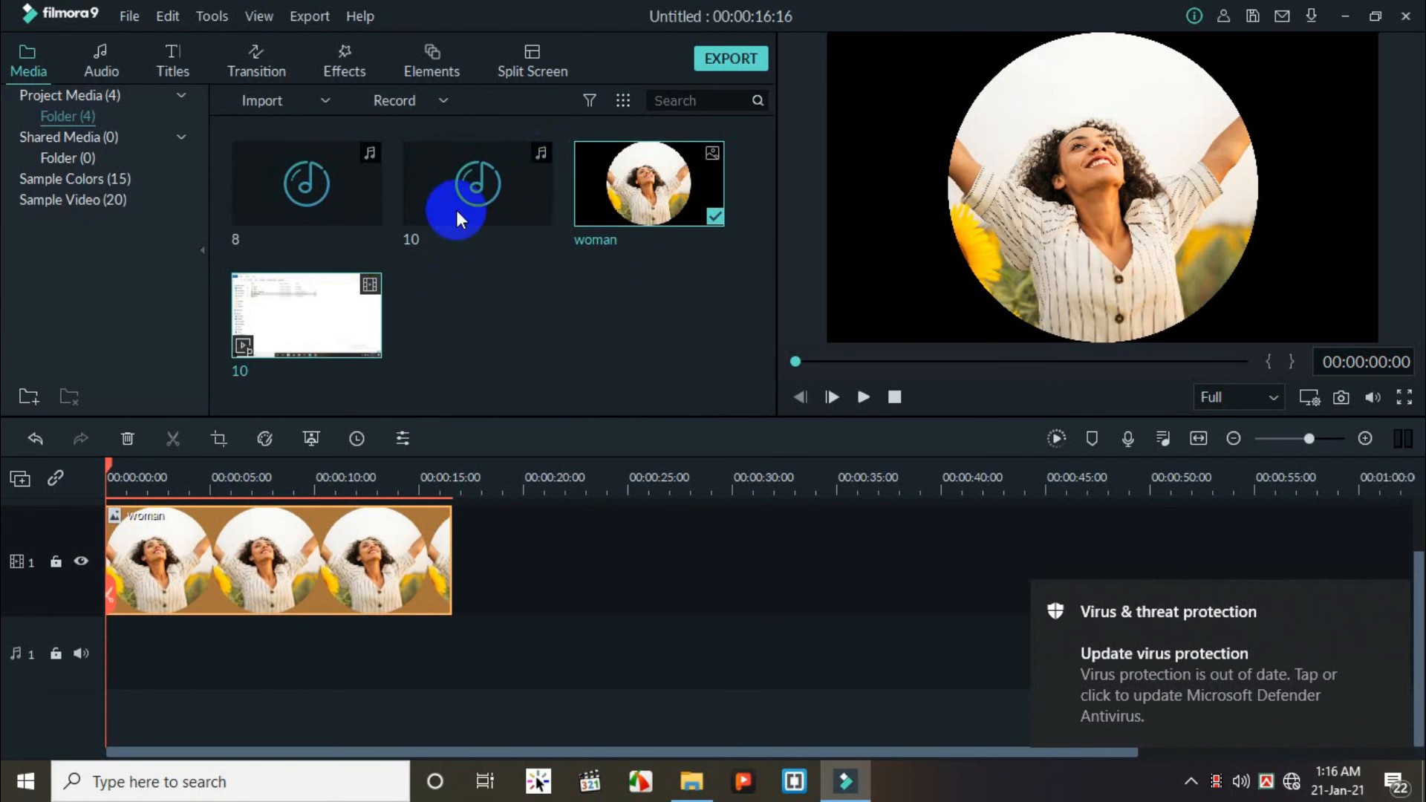
click(1389, 600)
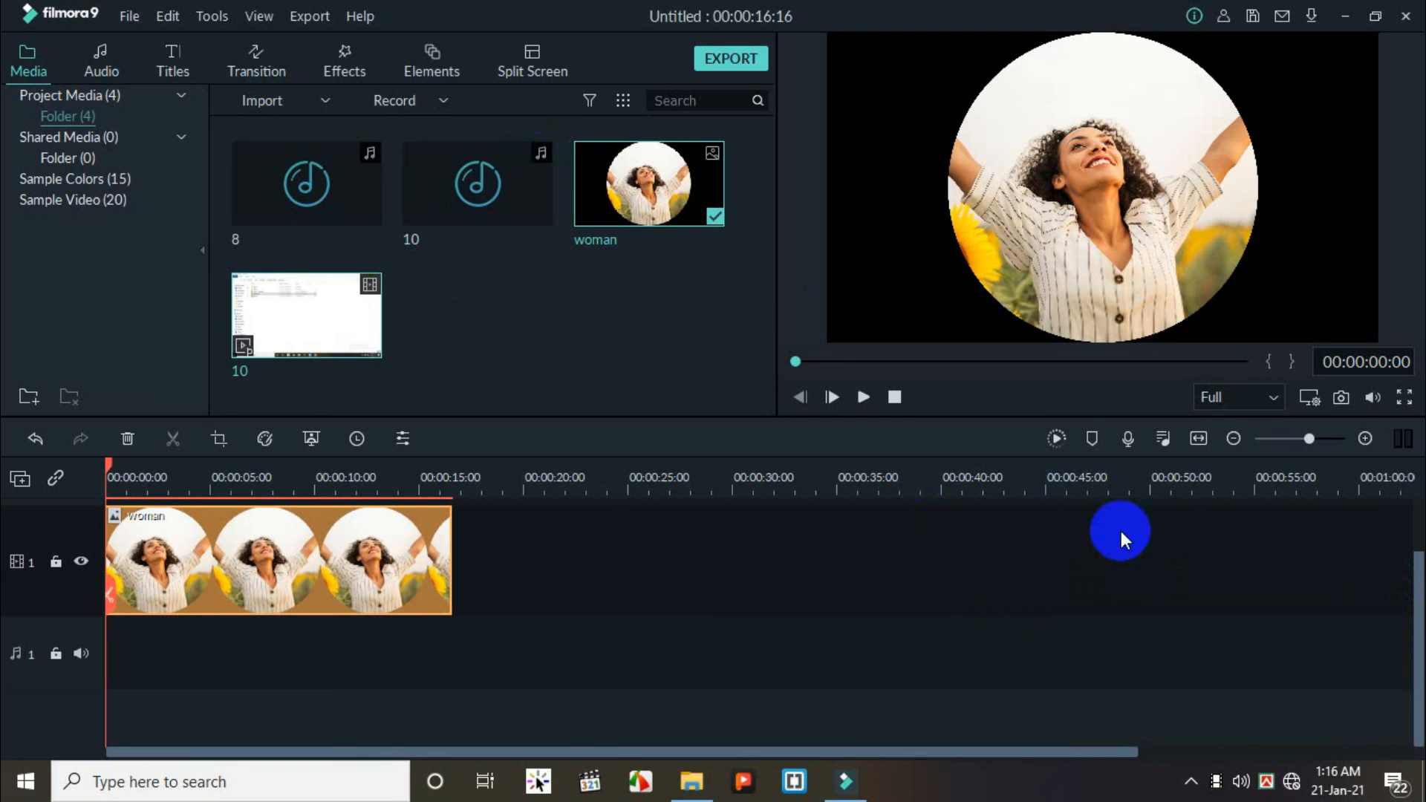
click(646, 165)
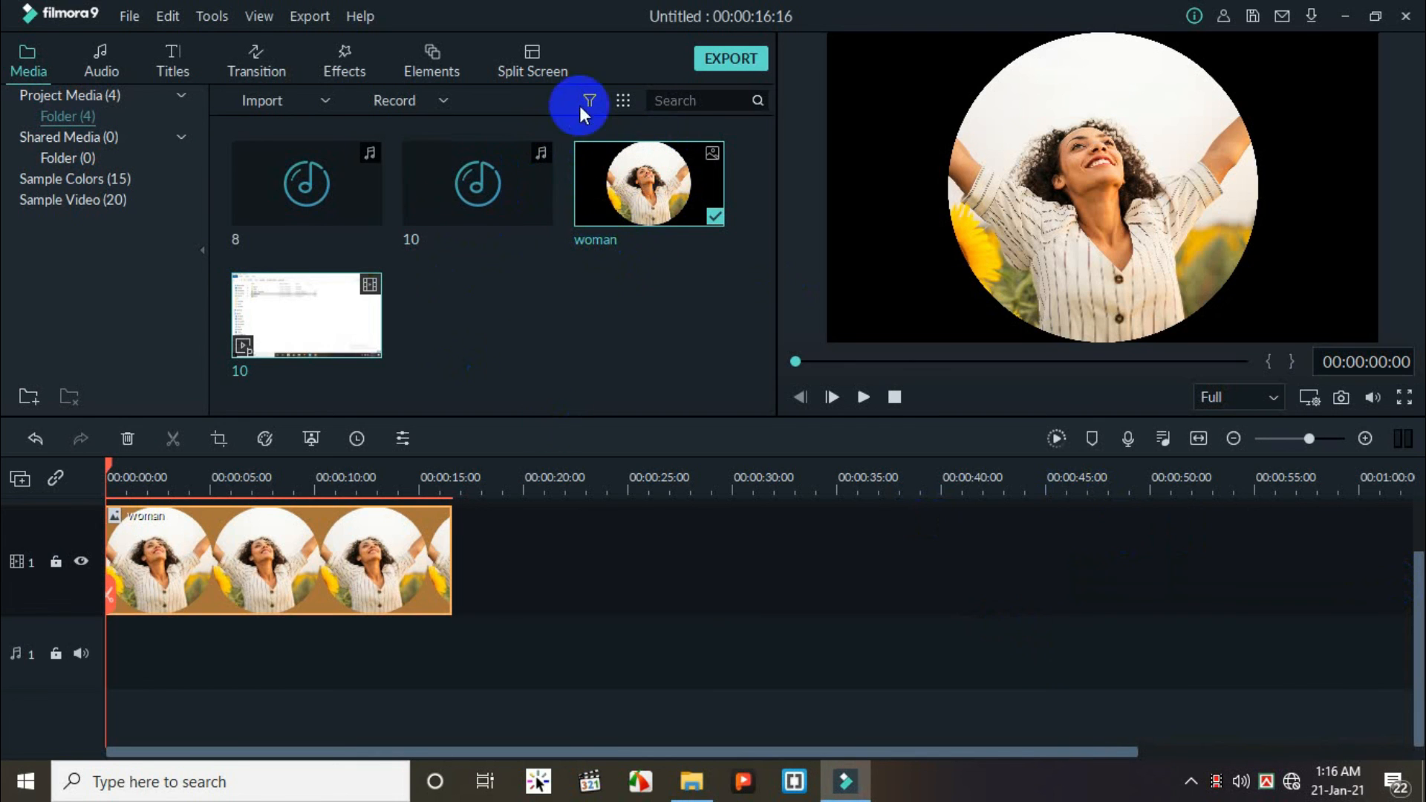
Review the view, sort and group options of the media library and switch it to List View.
click(624, 101)
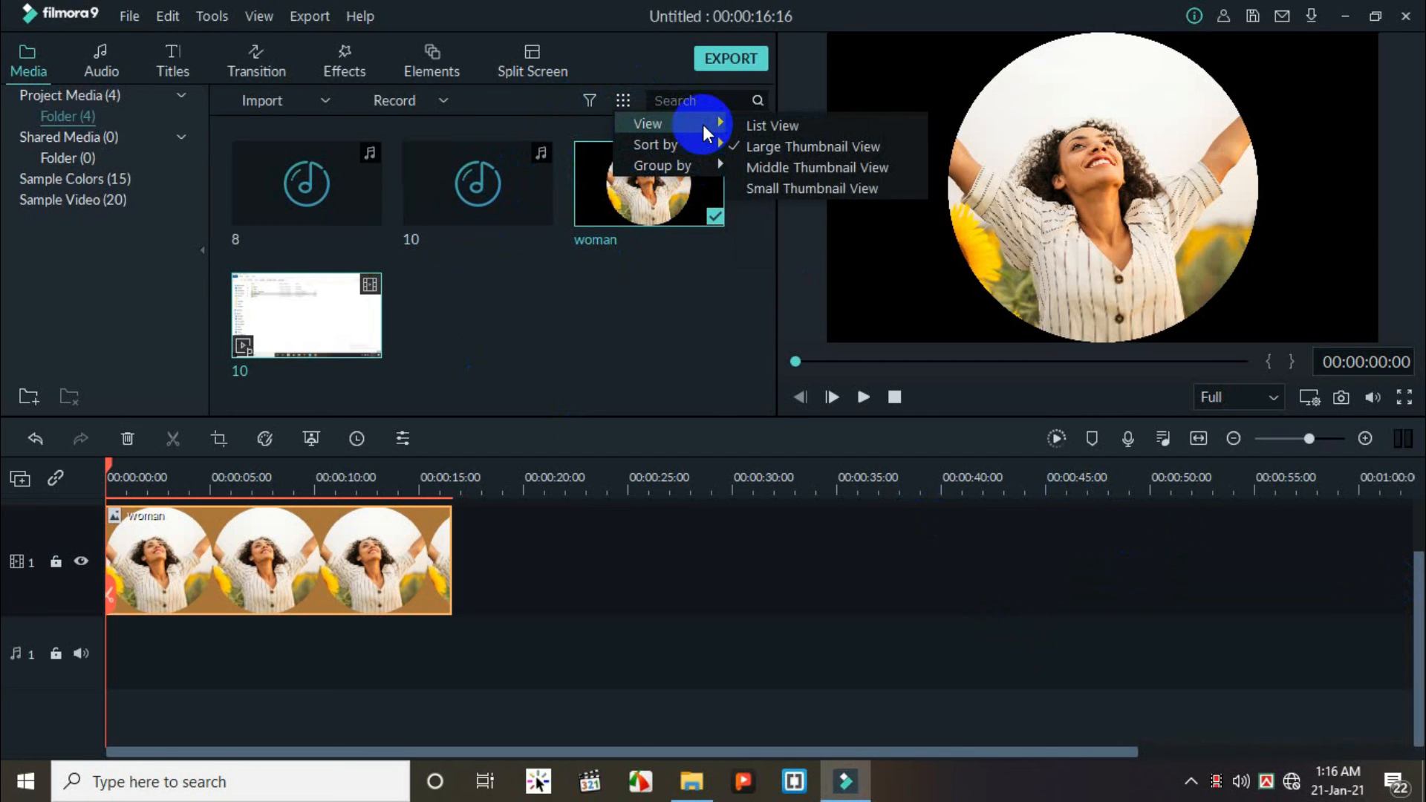
mouse_move(701, 155)
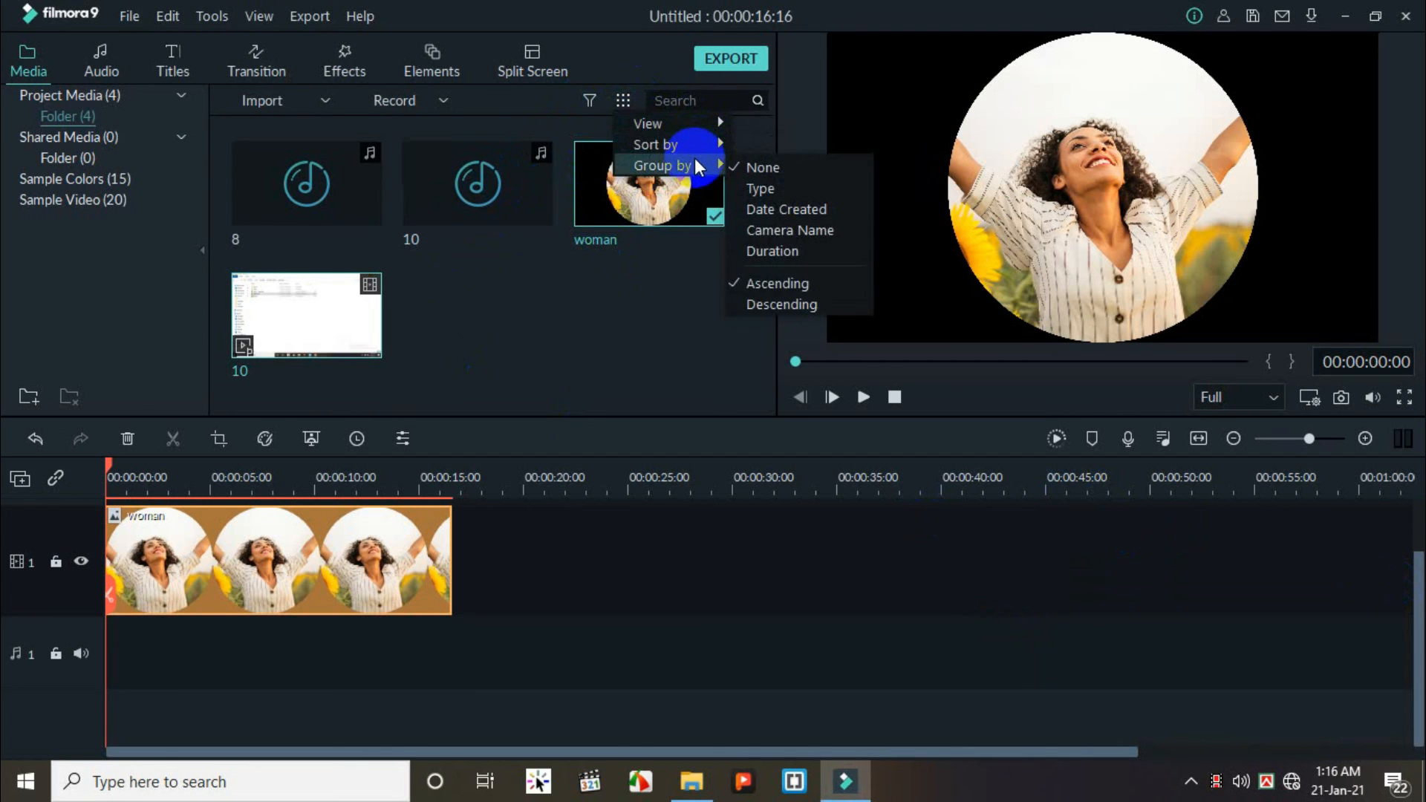
mouse_move(706, 126)
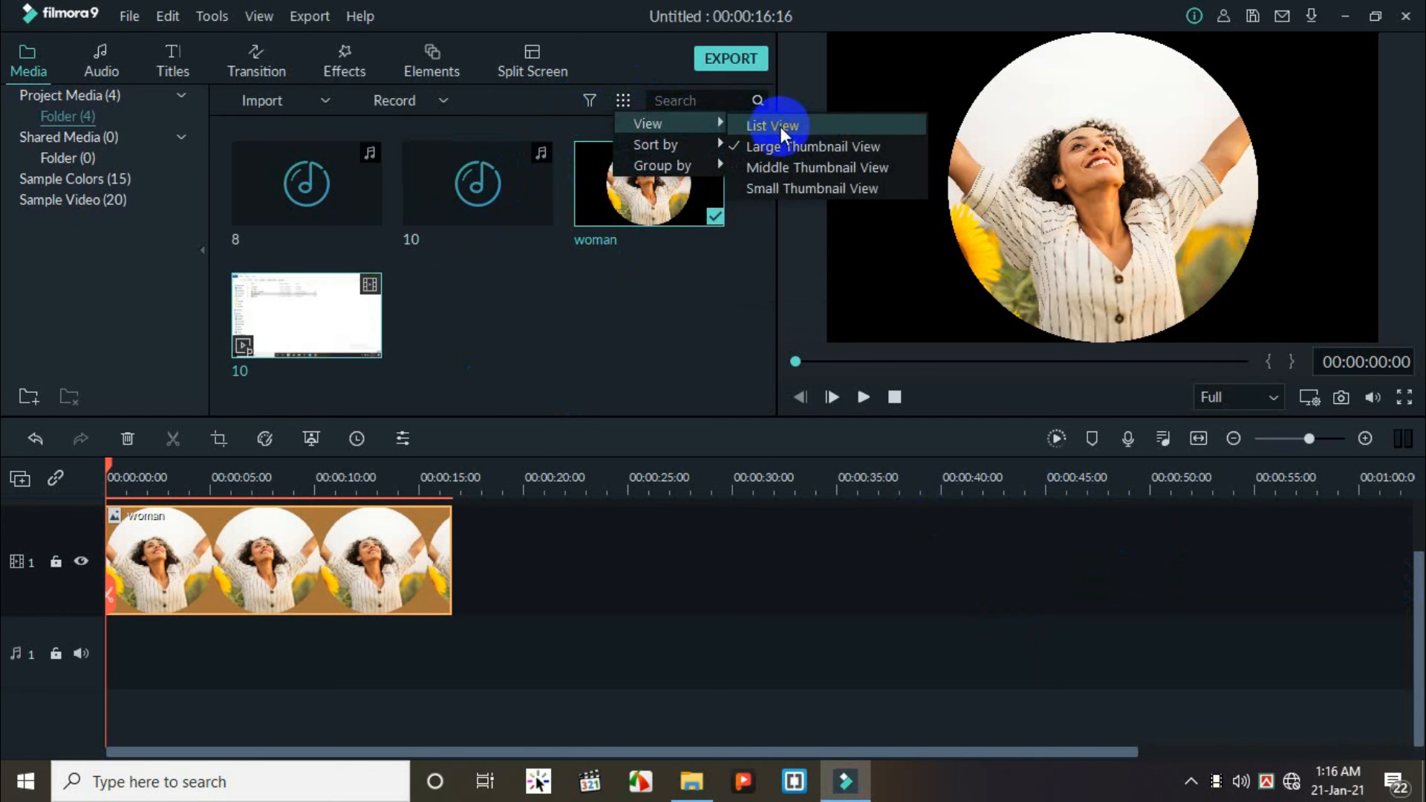
click(757, 122)
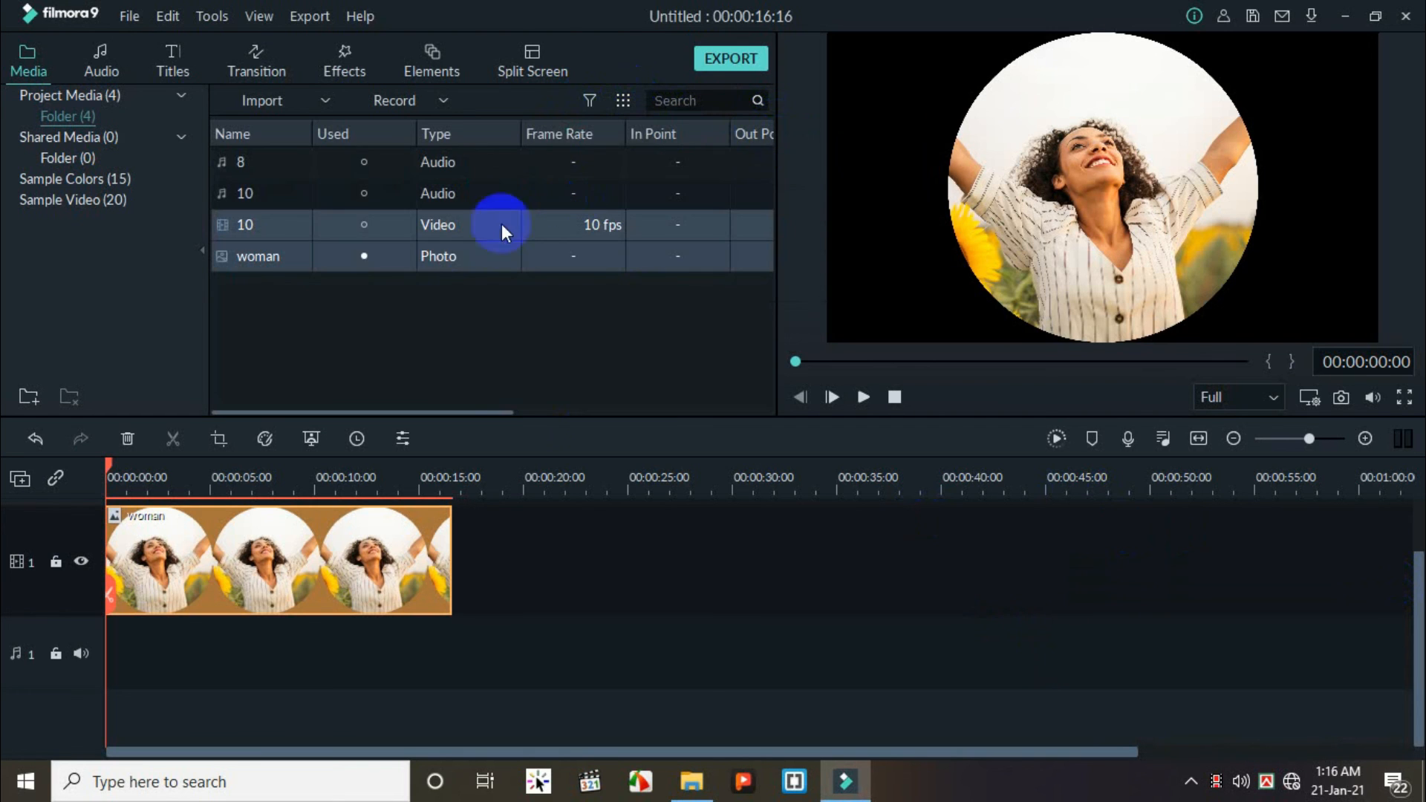
Examine the listed media's details, from type and frame rate through duration, resolution, audio info and creation date.
click(251, 175)
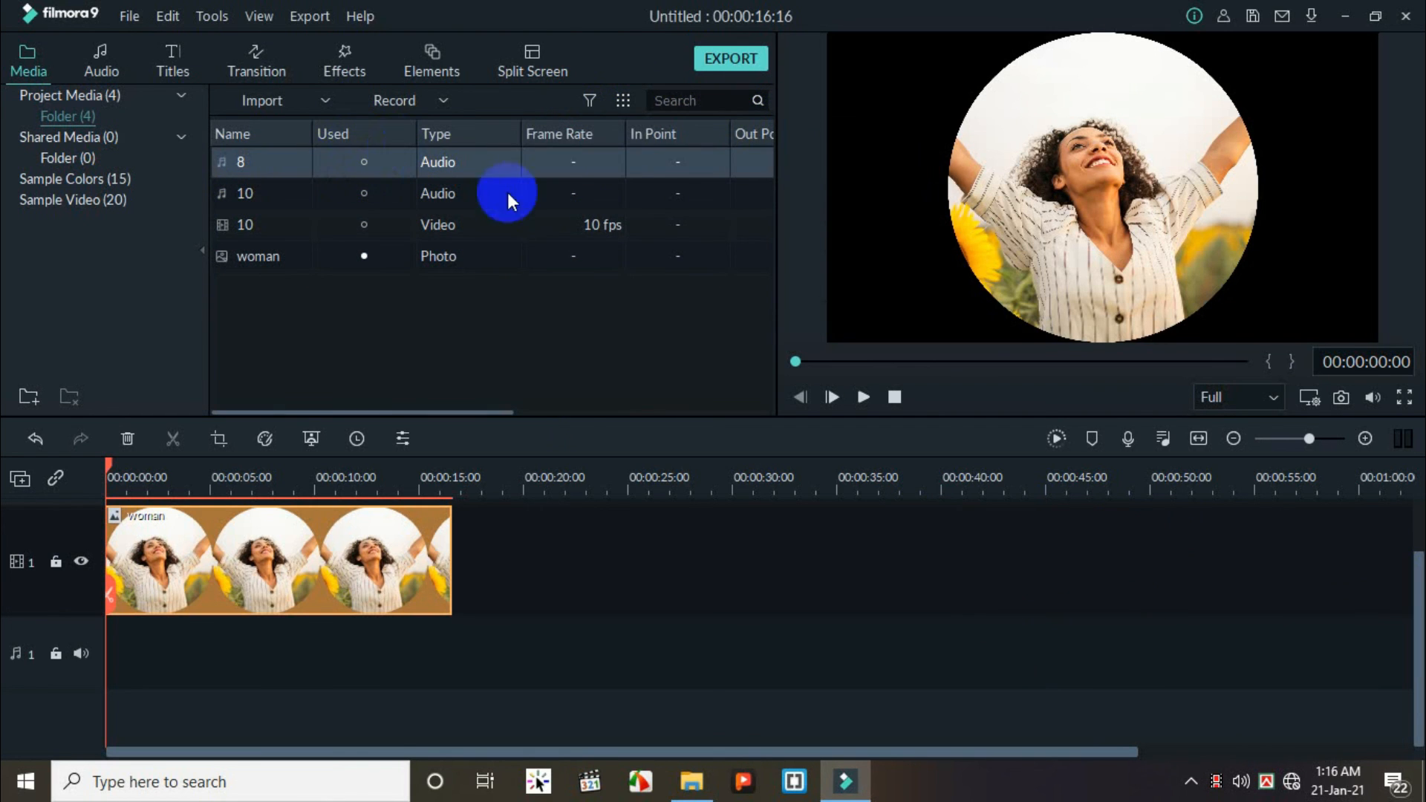
click(560, 224)
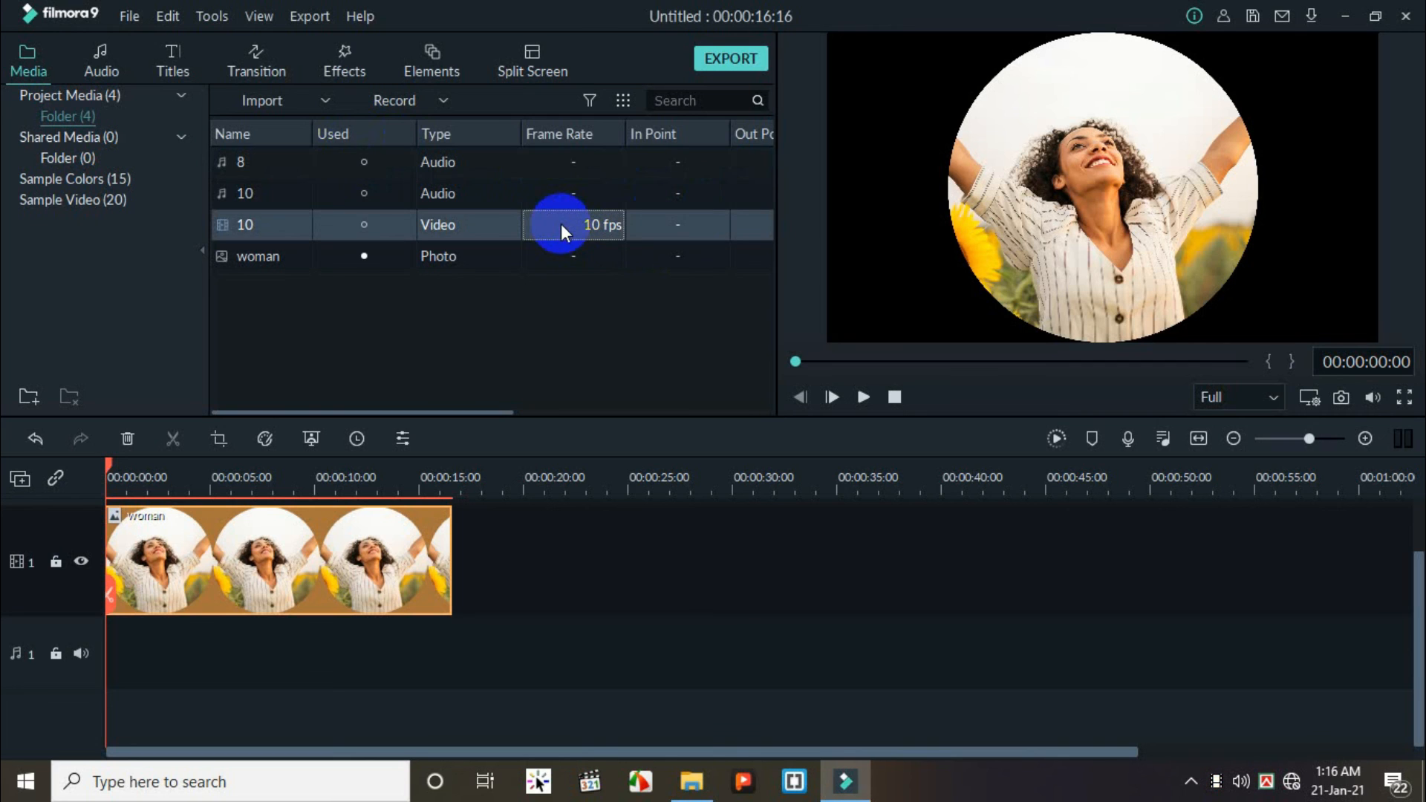
drag(470, 406, 707, 414)
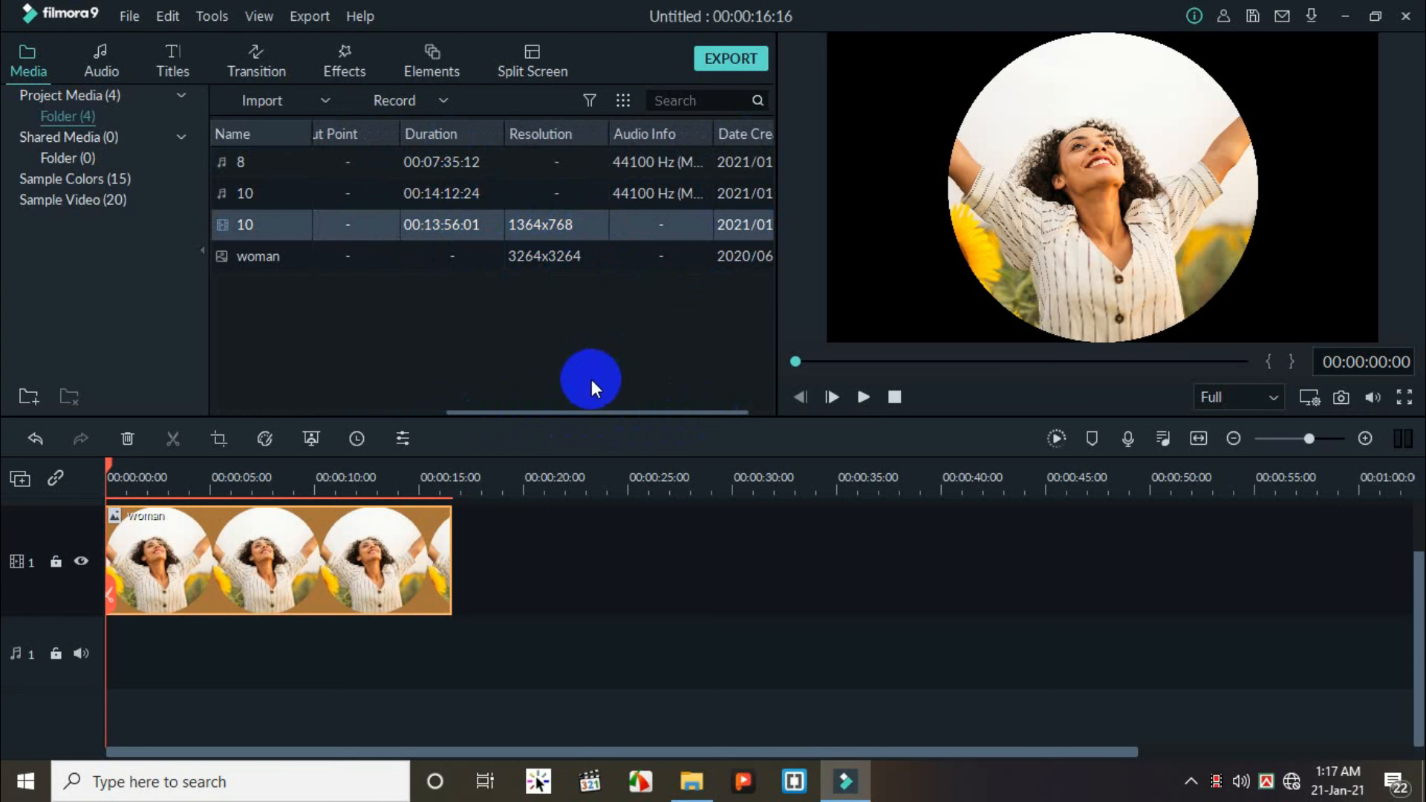
drag(567, 407, 622, 413)
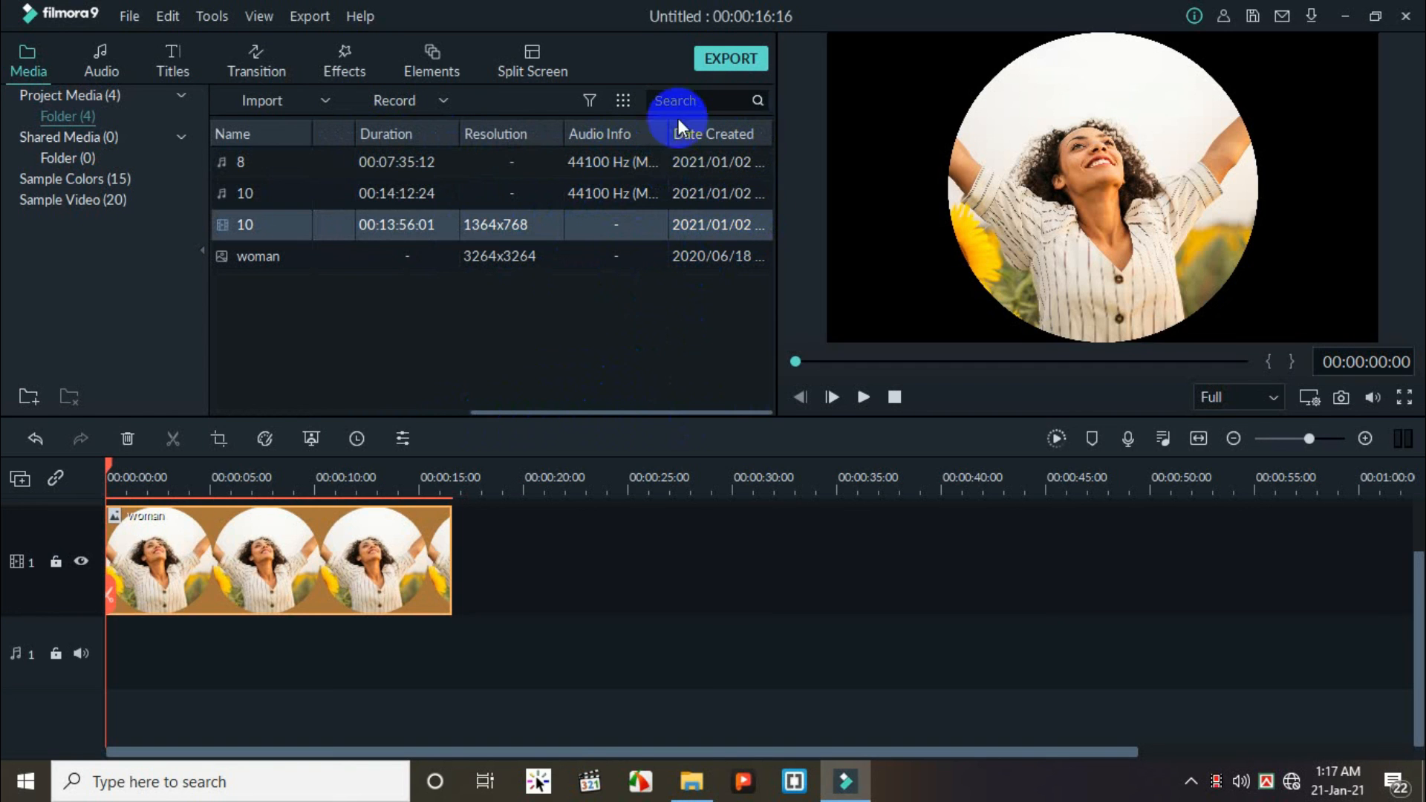
Switch the media library back to Large Thumbnail View.
click(623, 101)
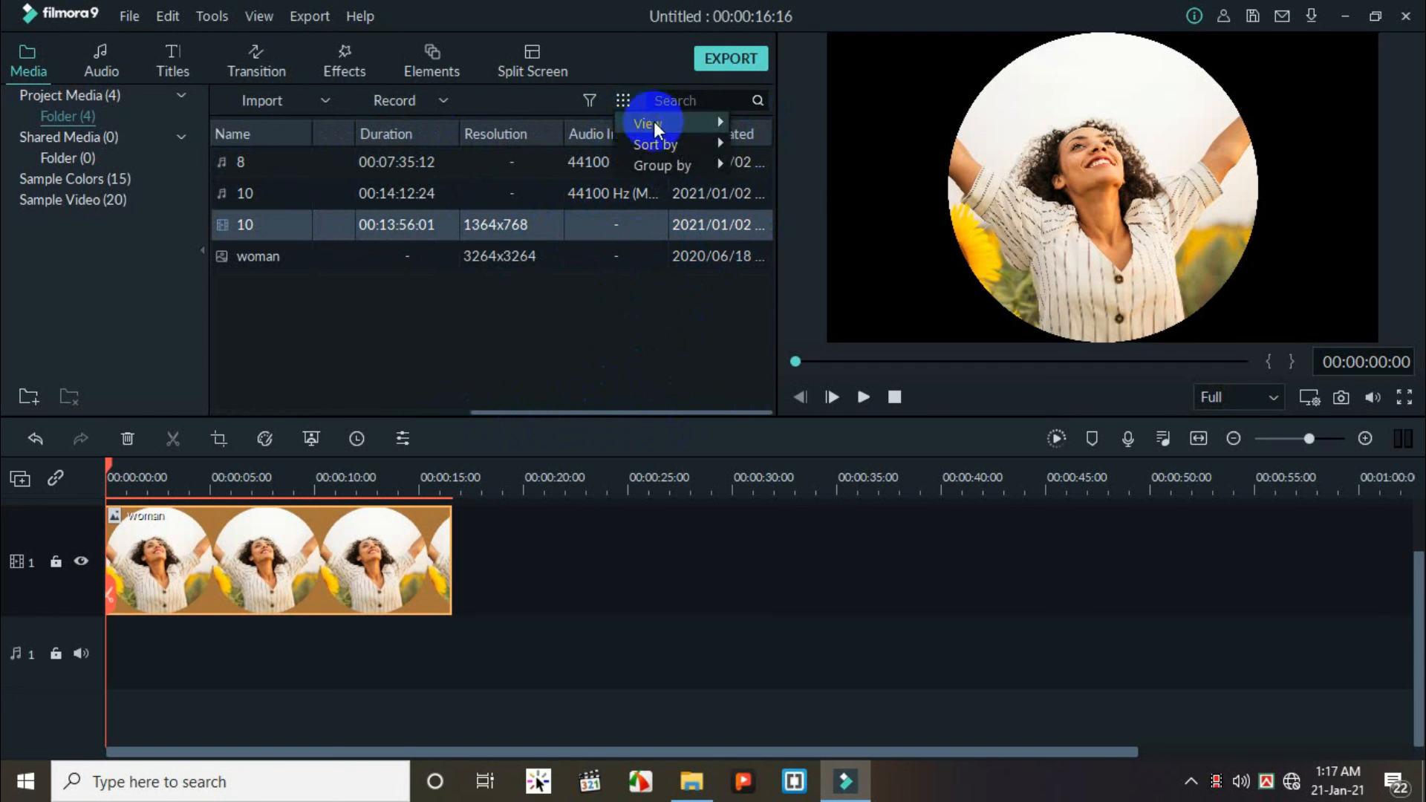
mouse_move(654, 122)
click(773, 141)
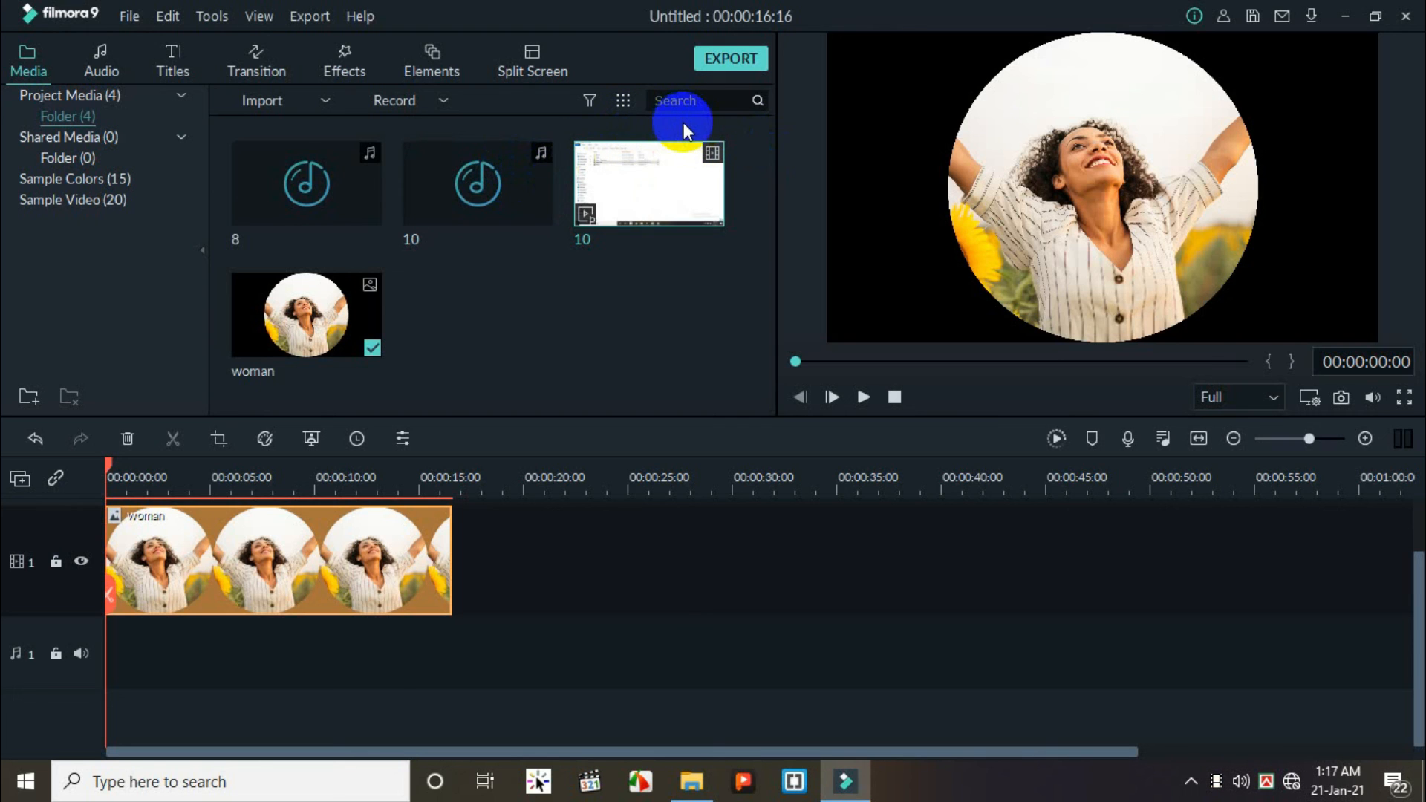
Search the media library for "10" and select both the matching audio and video files.
click(711, 102)
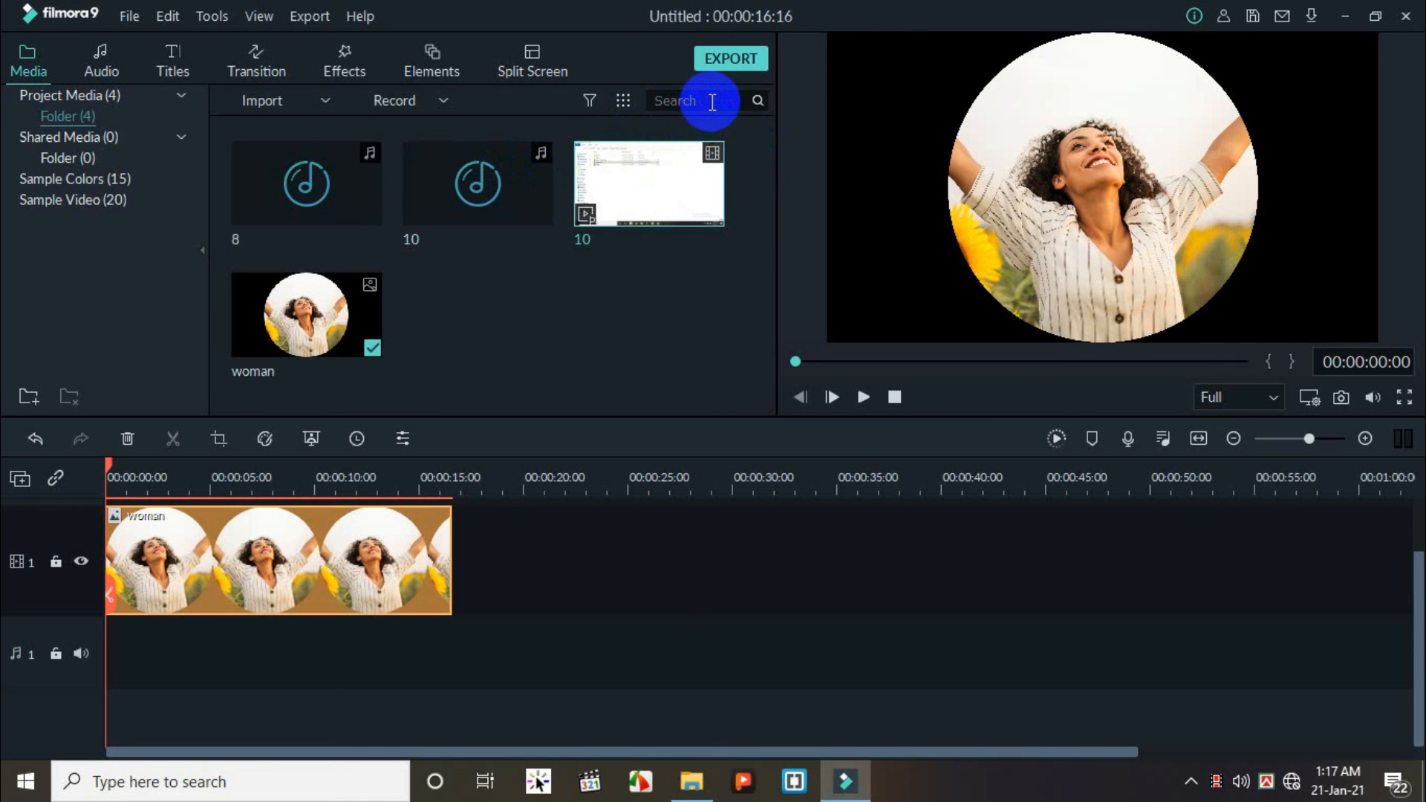
text(10)
click(550, 172)
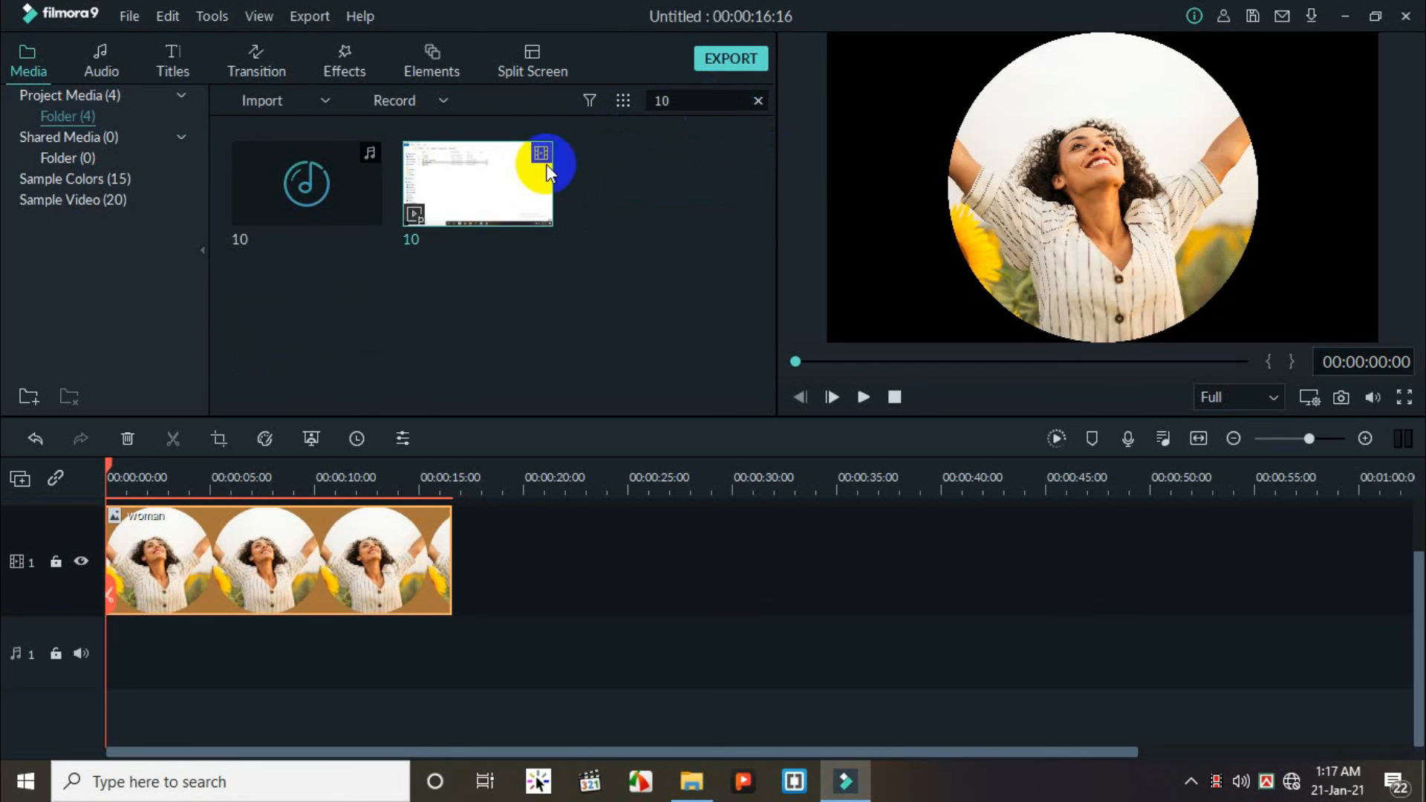
drag(408, 269, 295, 226)
drag(532, 202, 380, 325)
drag(546, 282, 332, 214)
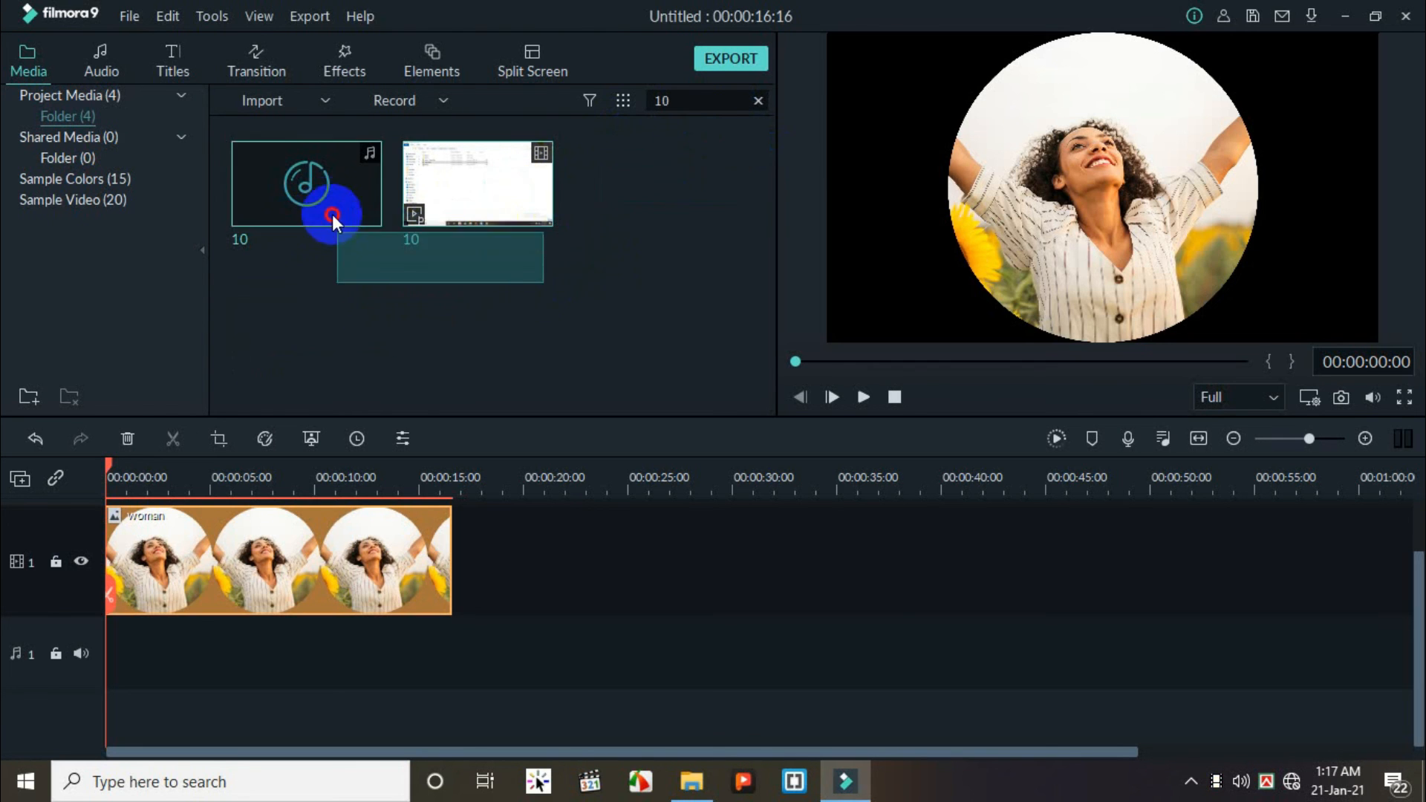
Clear the search term so the media library lists every file in the folder.
click(694, 101)
key(BackSpace)
key(BackSpace)
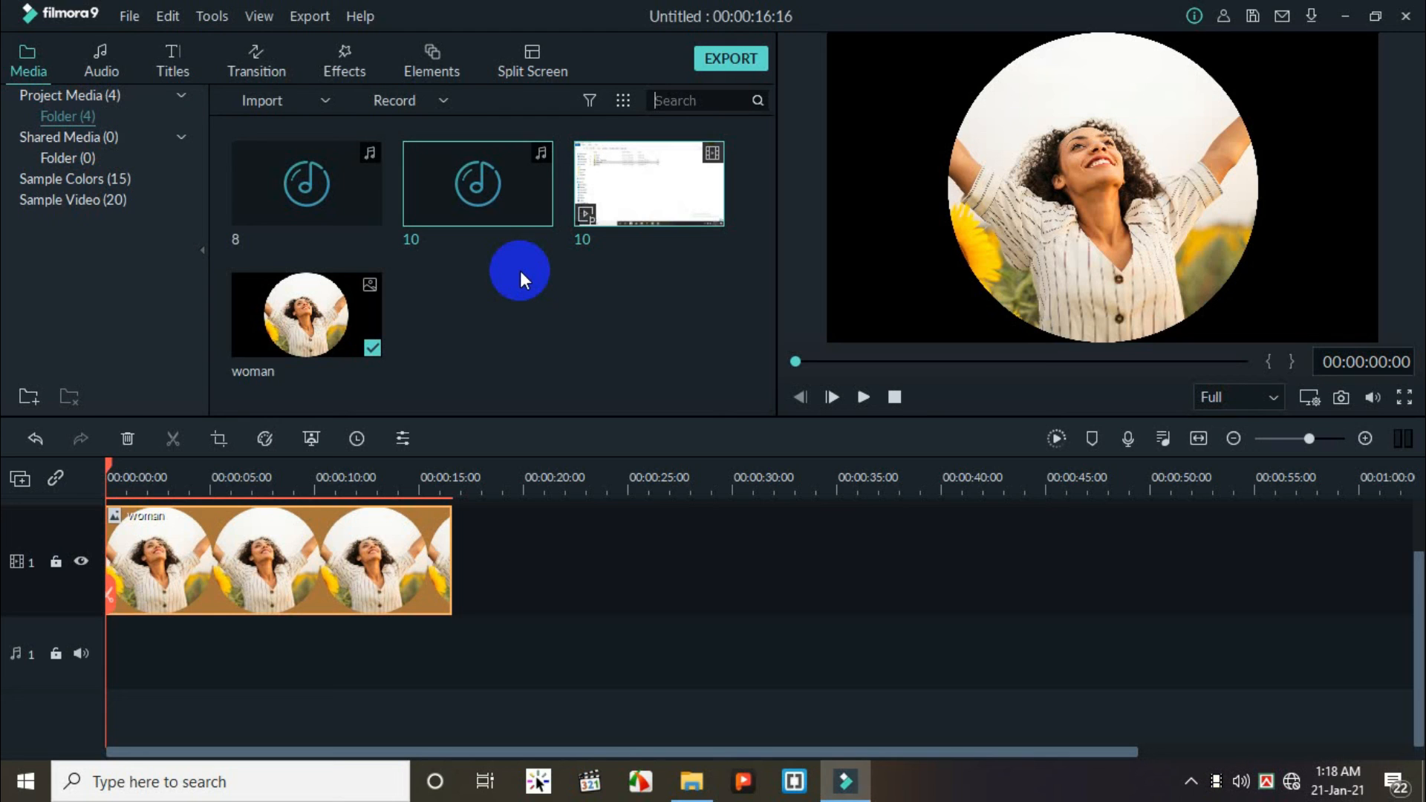
click(635, 215)
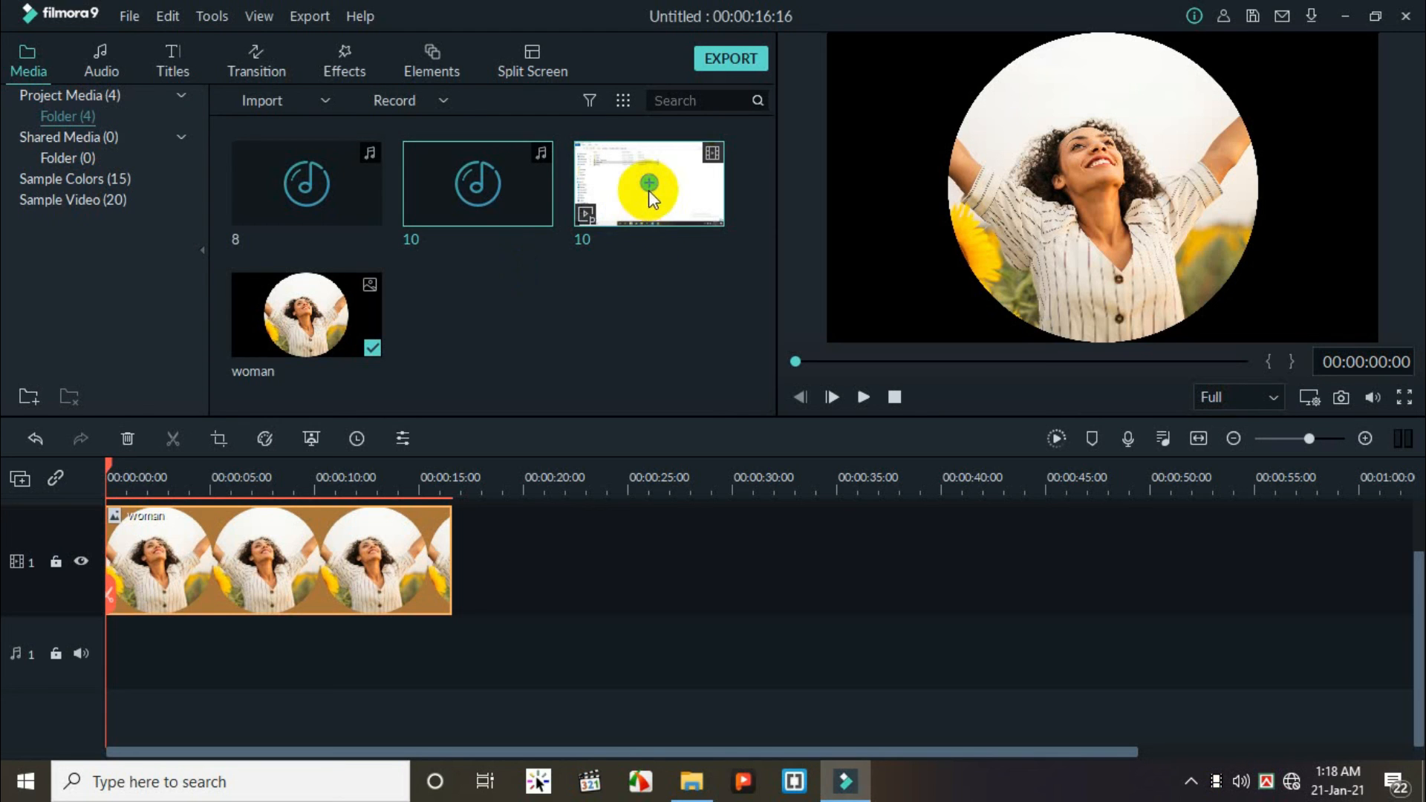
click(695, 157)
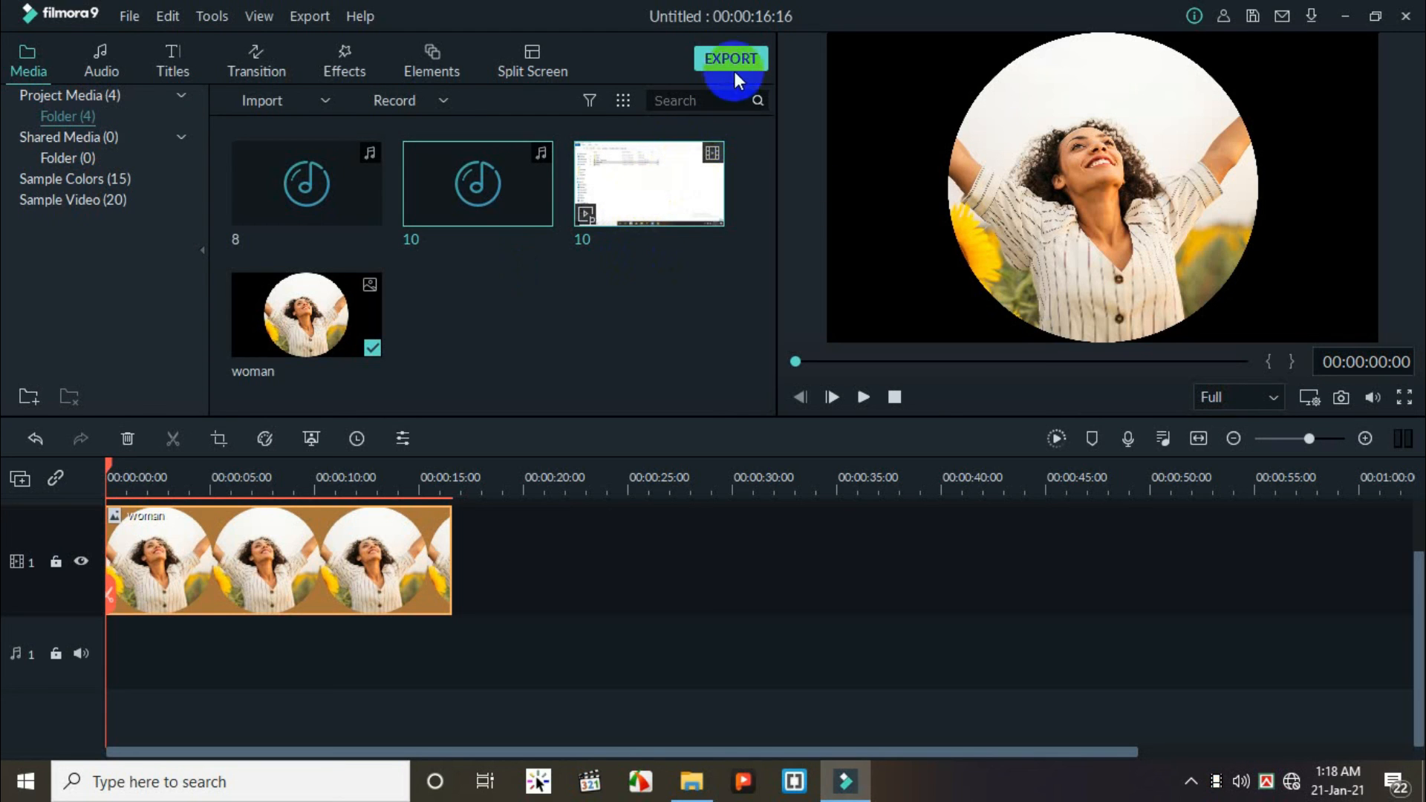